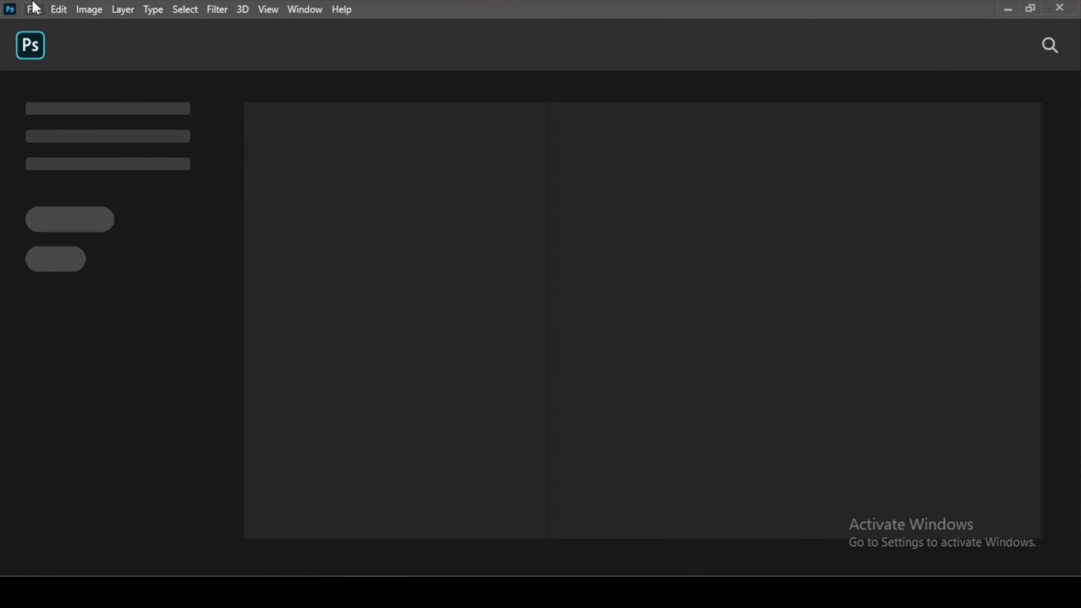
- Create a new blank 1500 x 1000 px document at 72 ppi
left_click(33, 8)
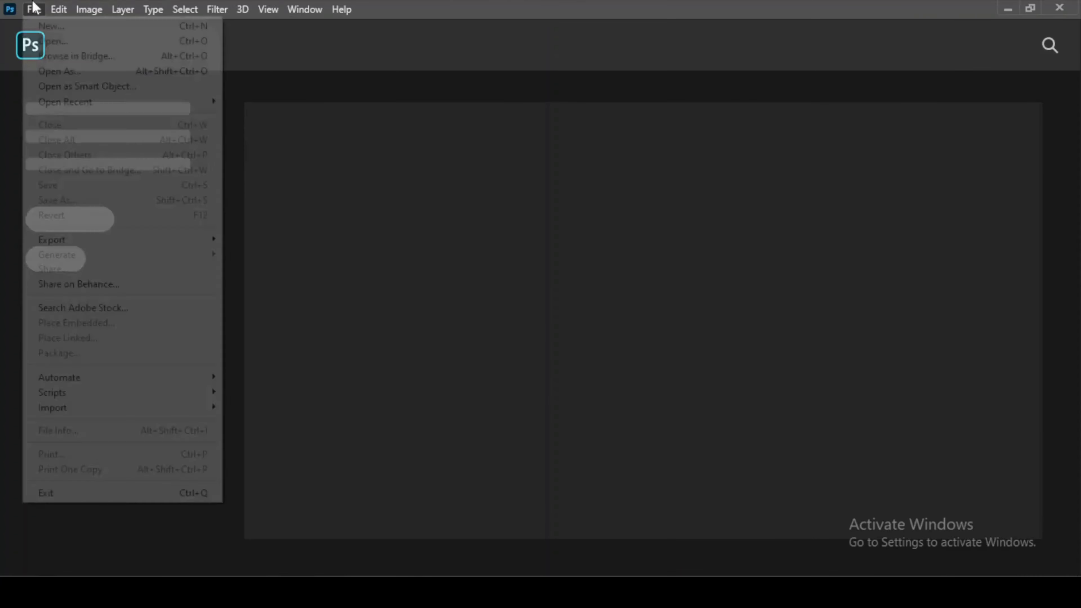
left_click(50, 26)
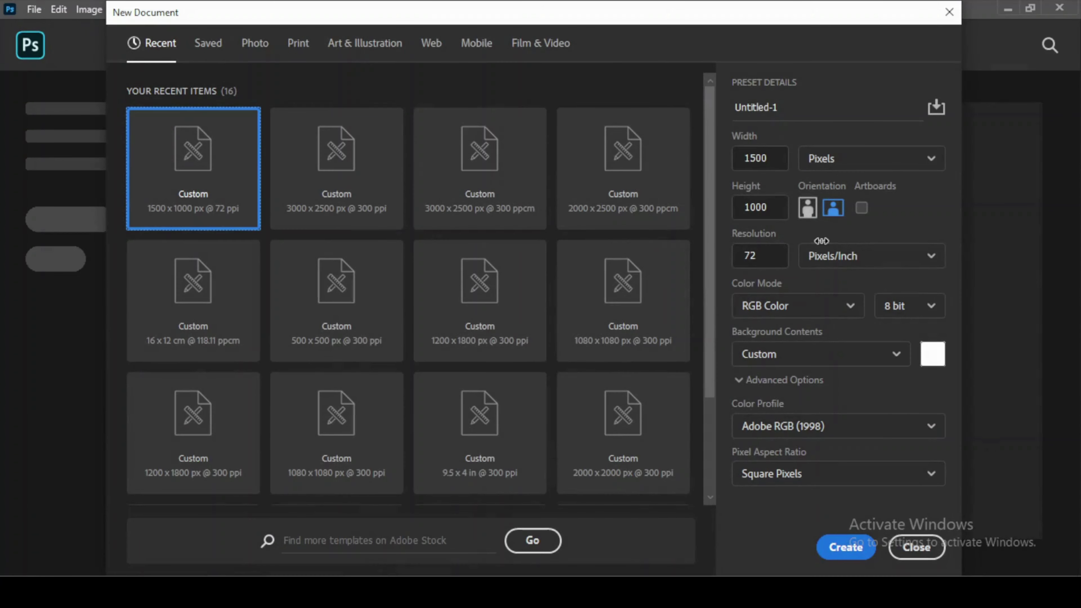
left_click(846, 549)
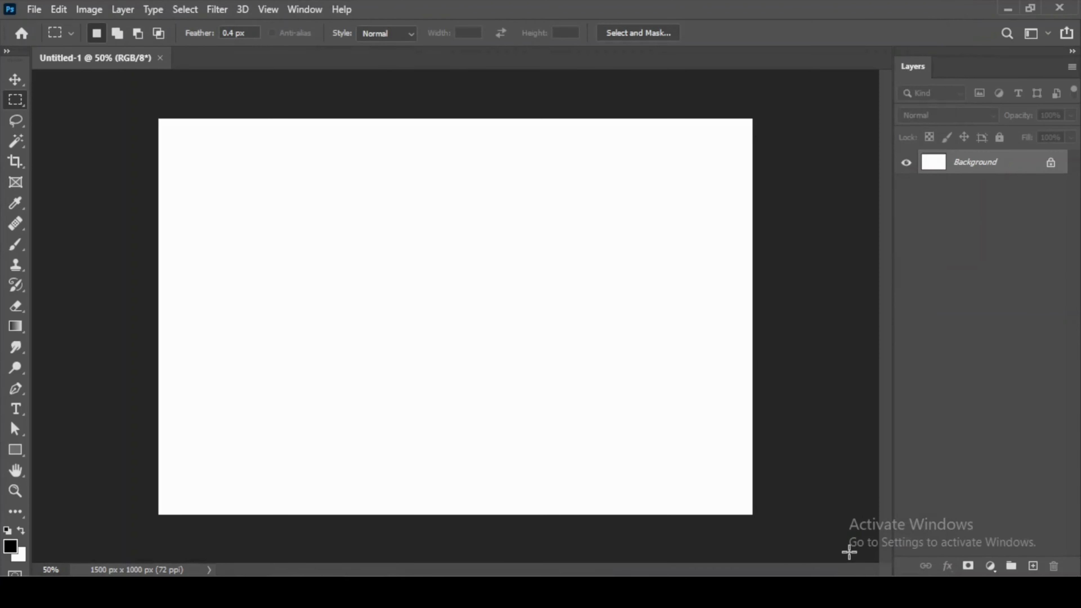
- Place the Before photo from 13-Feb > Glitch effect as an embedded image
left_click(34, 9)
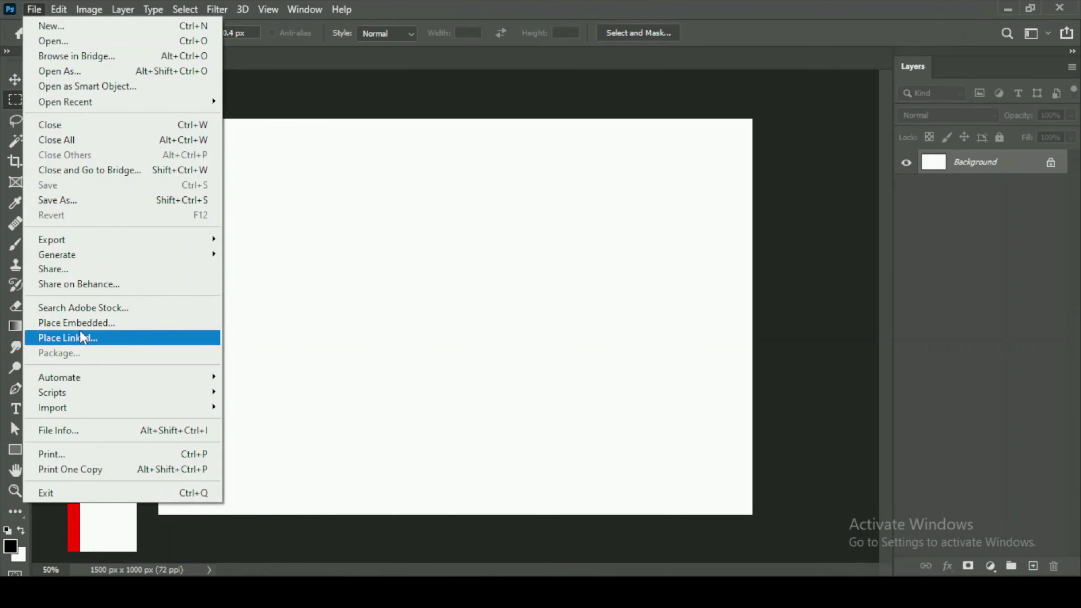
left_click(122, 328)
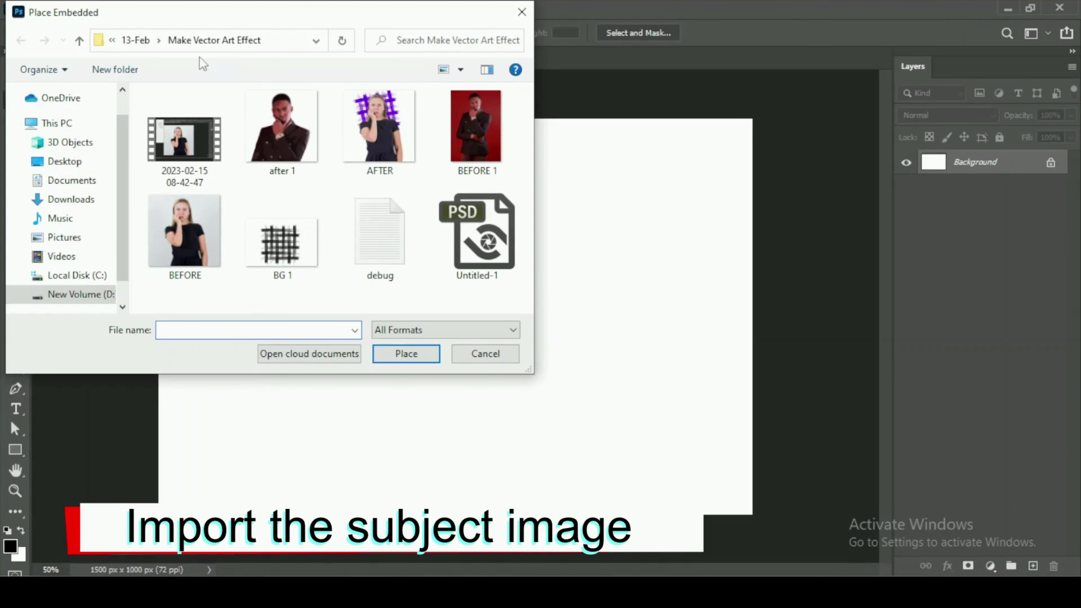
left_click(136, 39)
double_click(189, 180)
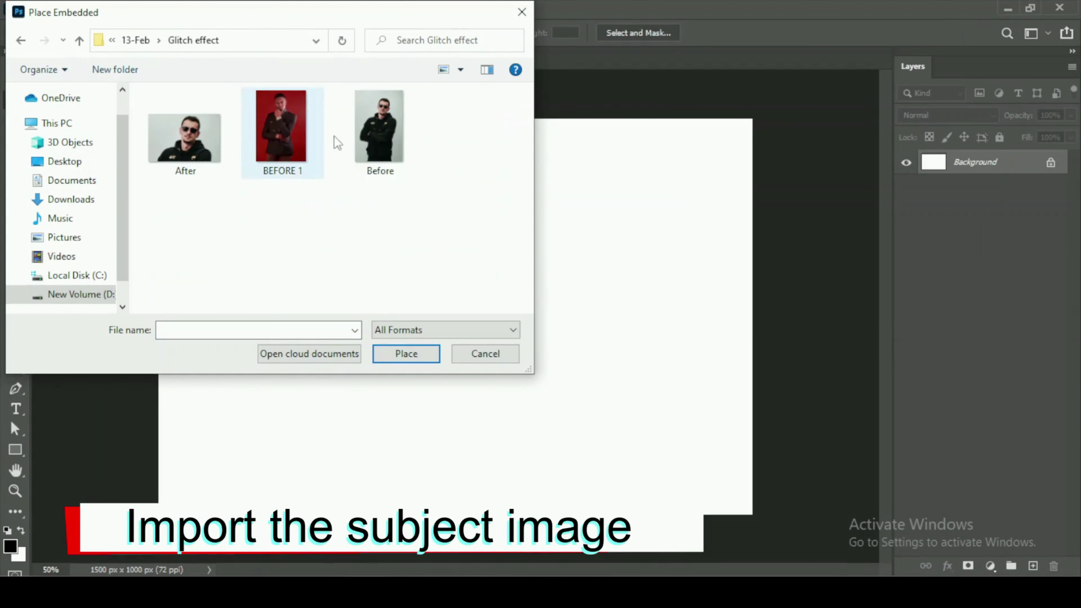
left_click(369, 133)
left_click(421, 355)
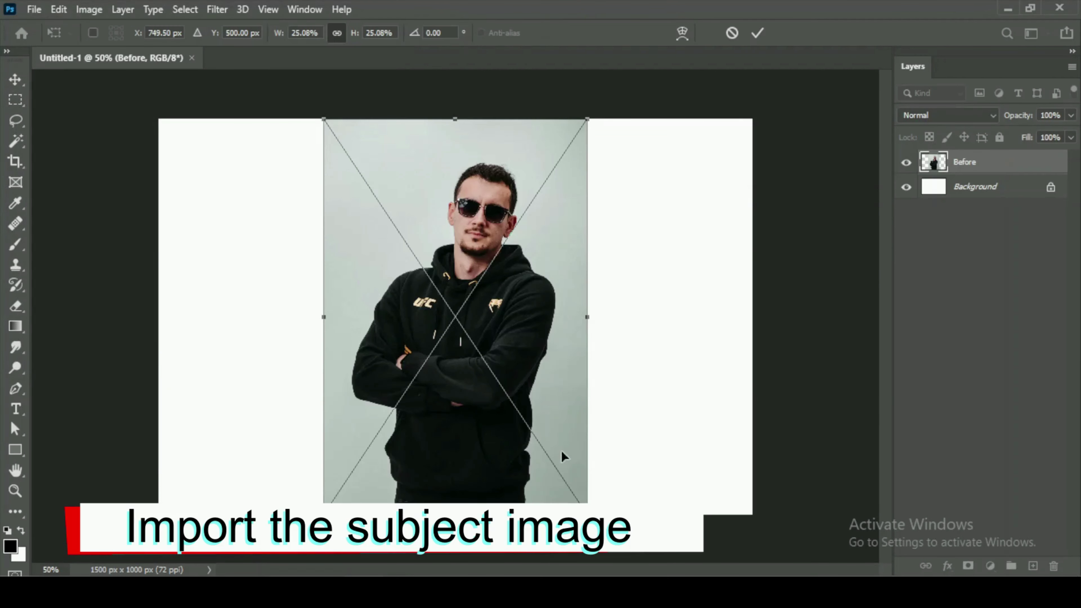
- Scale the Before photo to about 57% and move it lower to fill the canvas
left_click_drag(587, 503, 854, 554)
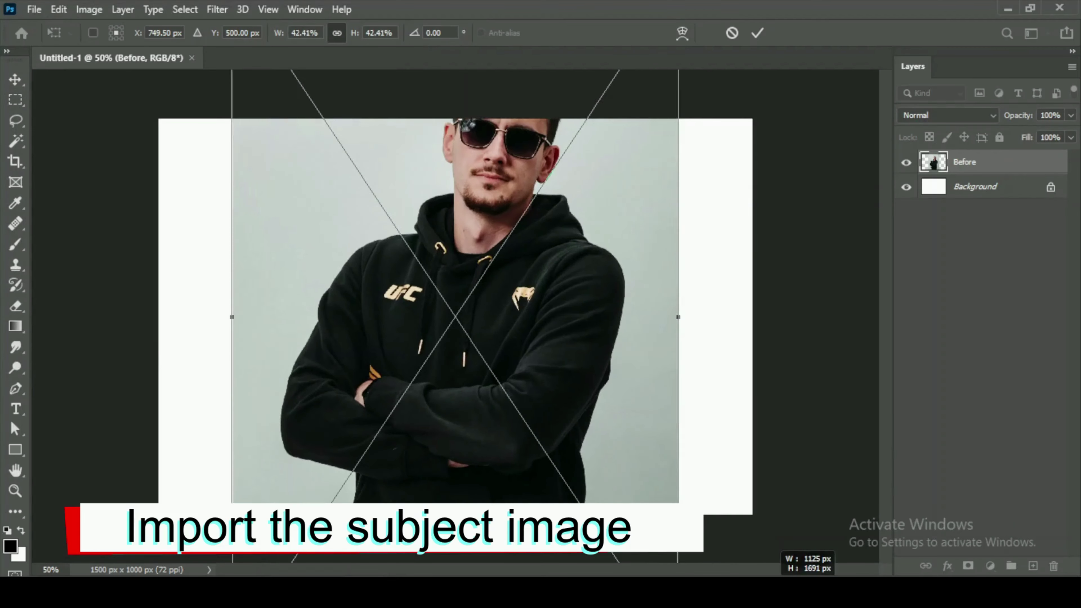
left_click_drag(562, 324, 572, 370)
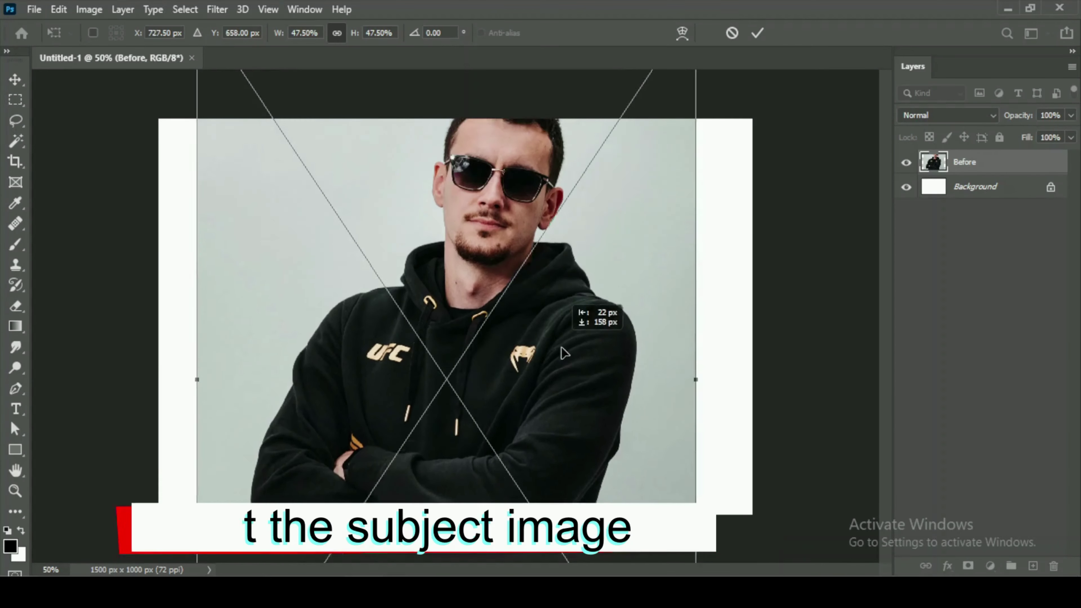
scroll(564, 344, "down", 2)
scroll(564, 344, "down", 1)
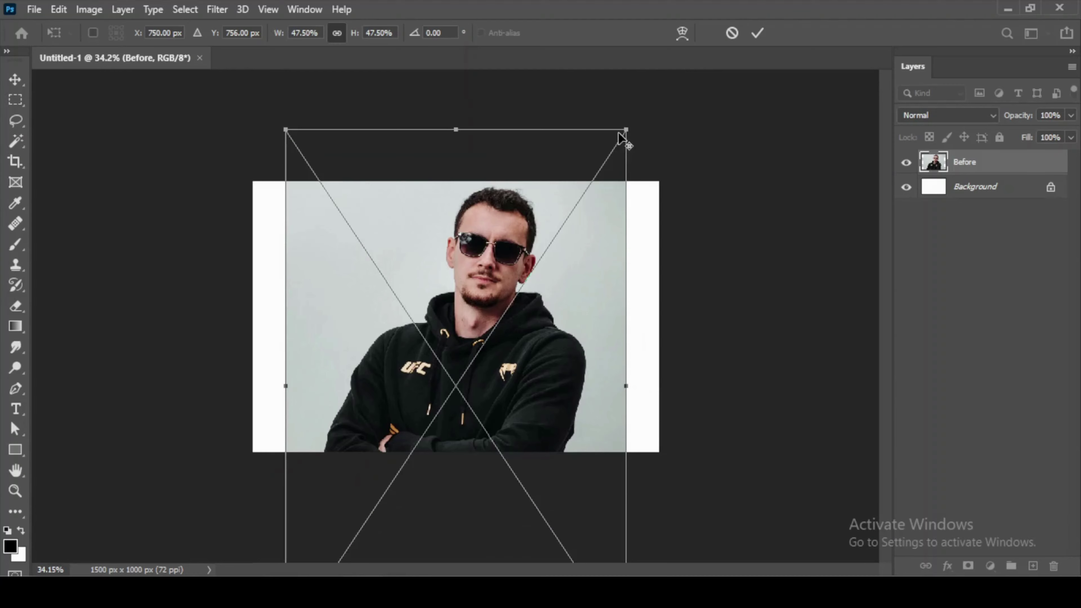
left_click_drag(625, 128, 651, 92)
left_click_drag(613, 209, 629, 247)
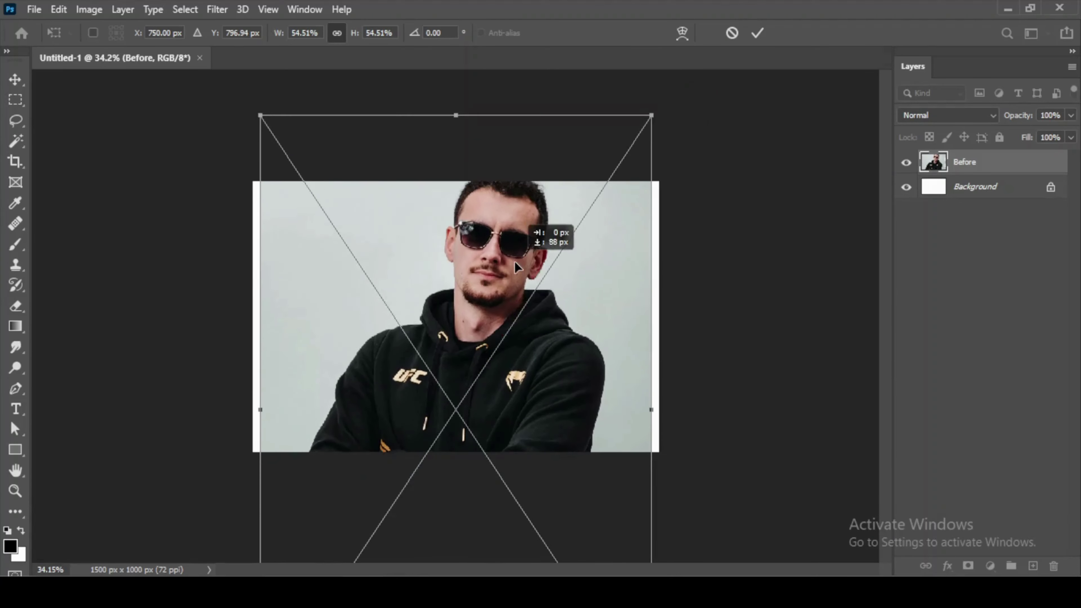
left_click_drag(651, 130, 668, 112)
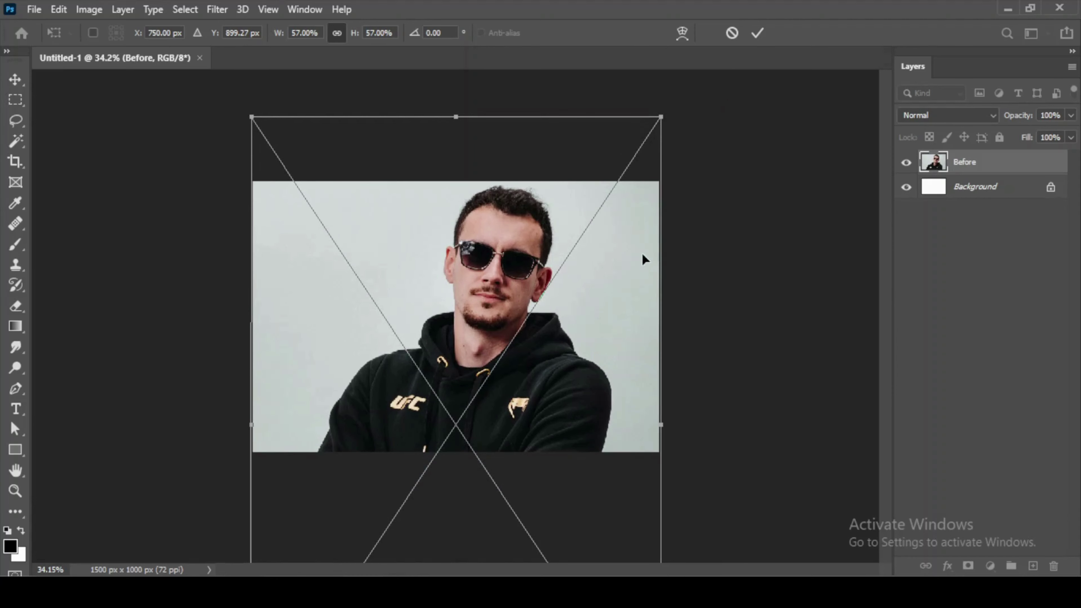
key("Return")
- Copy the merged canvas into Layer 1 and delete the Before and Background layers
key("m")
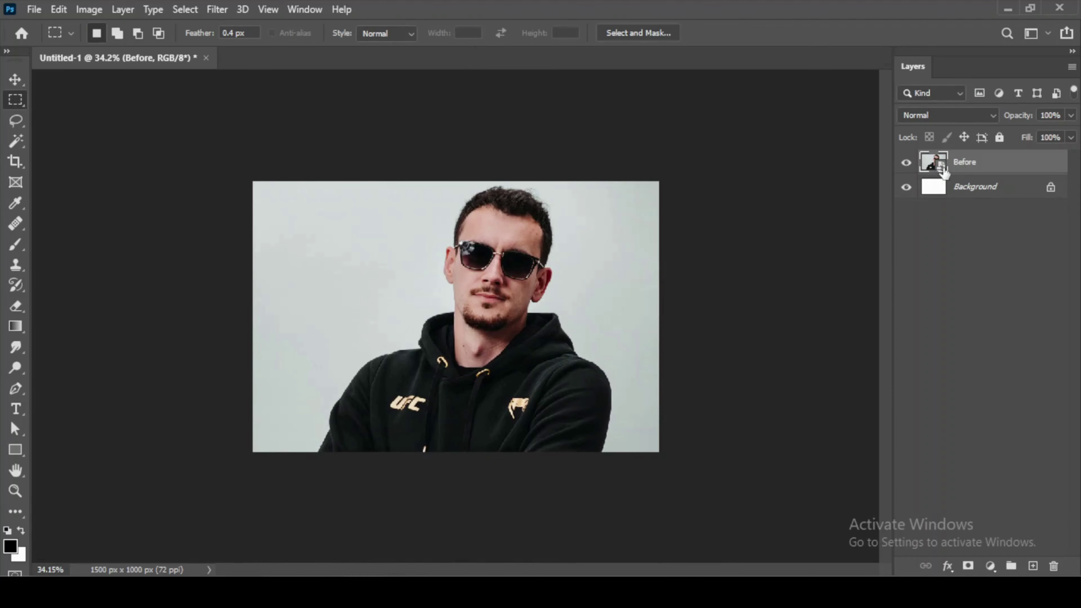
key("ctrl+a")
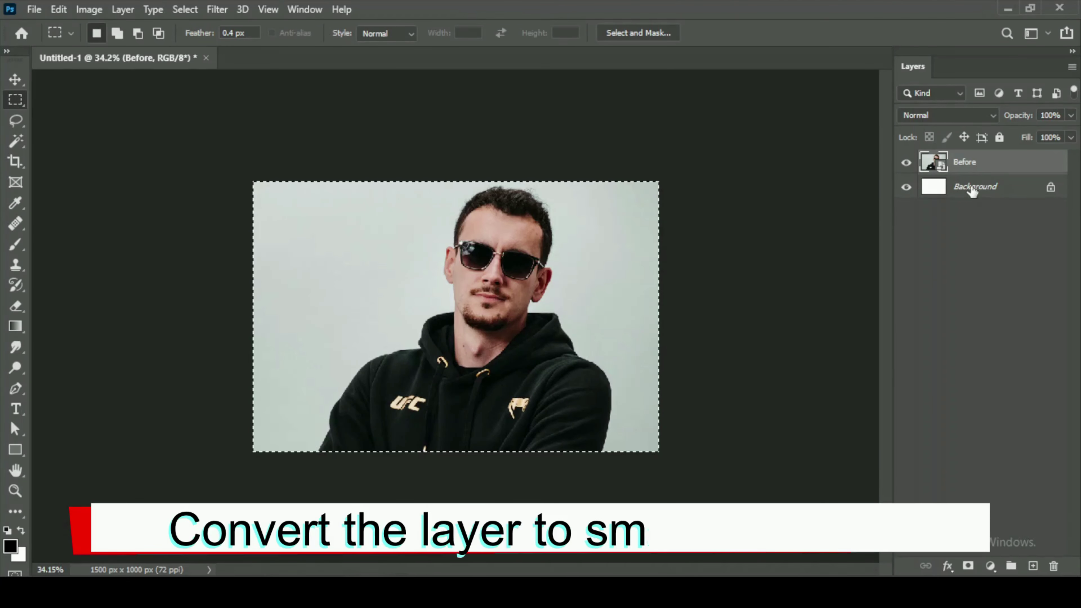
key("ctrl+shift+c")
key("ctrl+v")
left_click(981, 191)
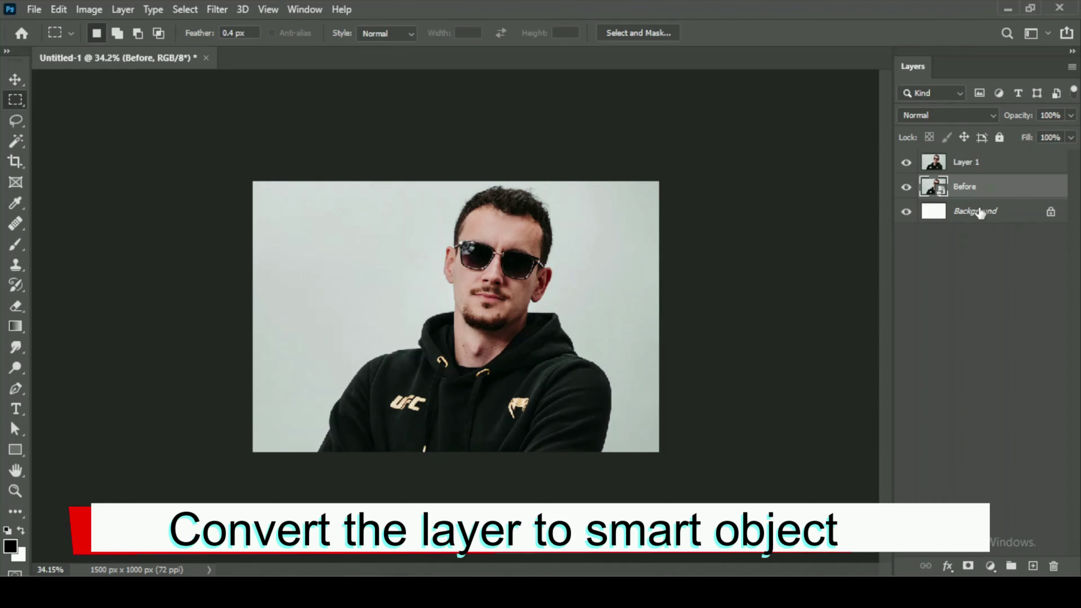
left_click_drag(988, 188, 1054, 566)
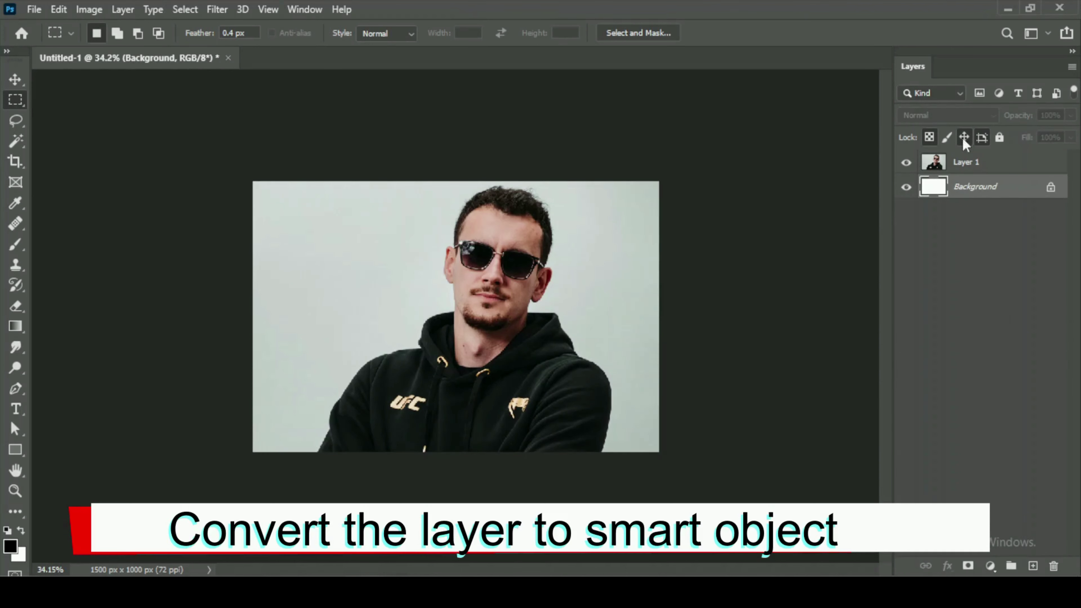
double_click(994, 190)
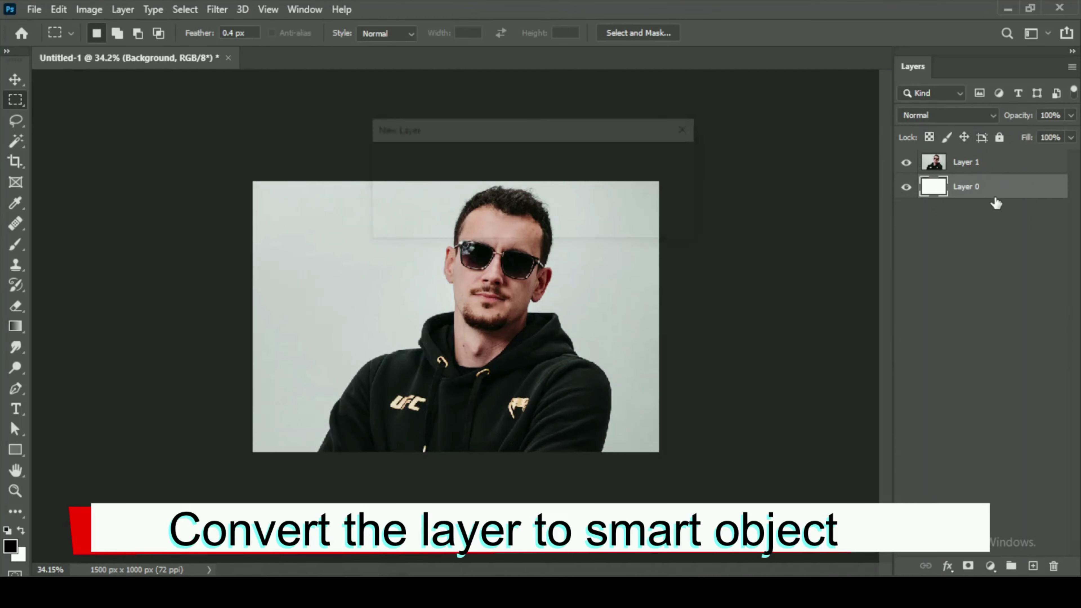
key("Return")
left_click_drag(1001, 188, 1055, 567)
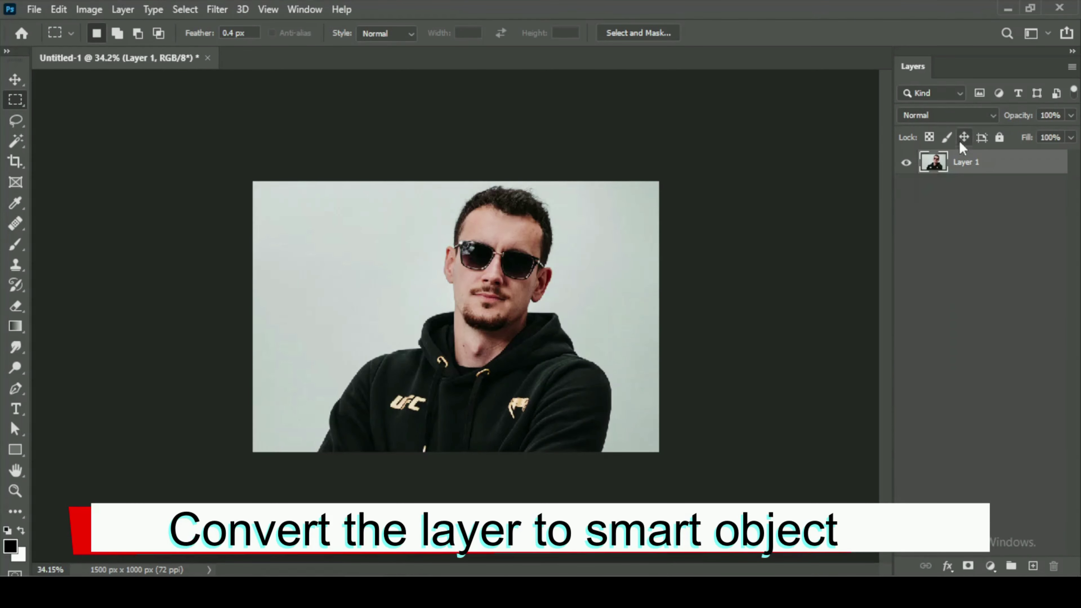
- Convert Layer 1 to a smart object and rename it Subject
right_click(994, 168)
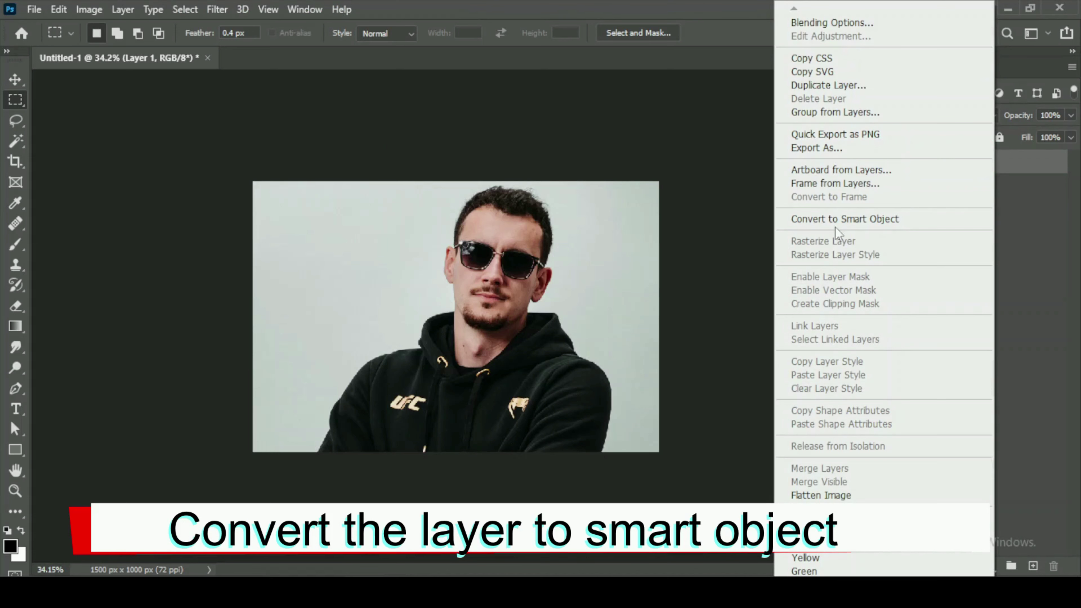
left_click(851, 219)
double_click(977, 162)
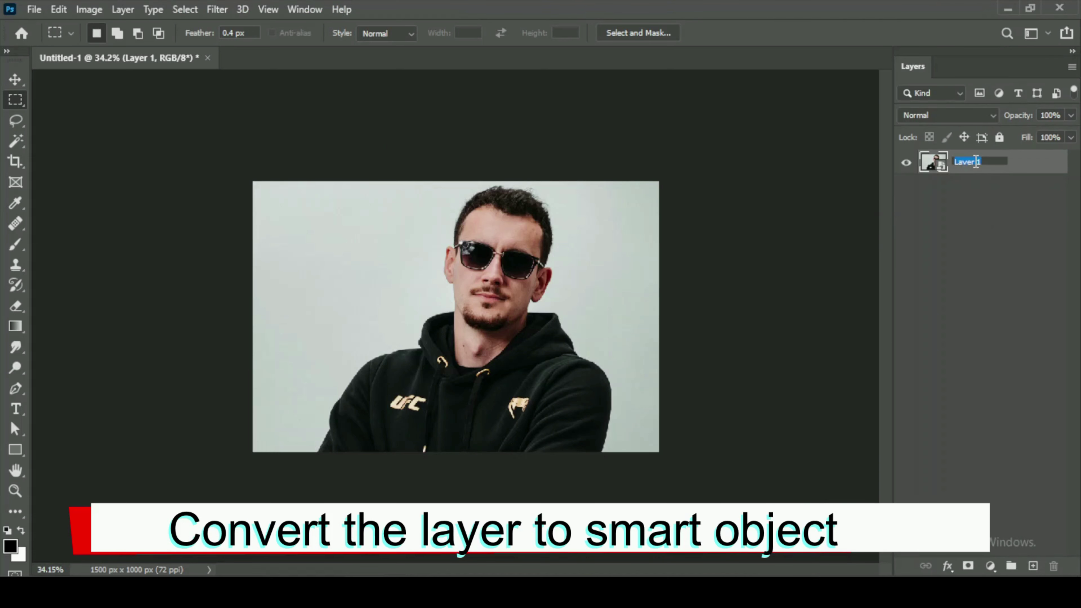
type("M")
type("ect")
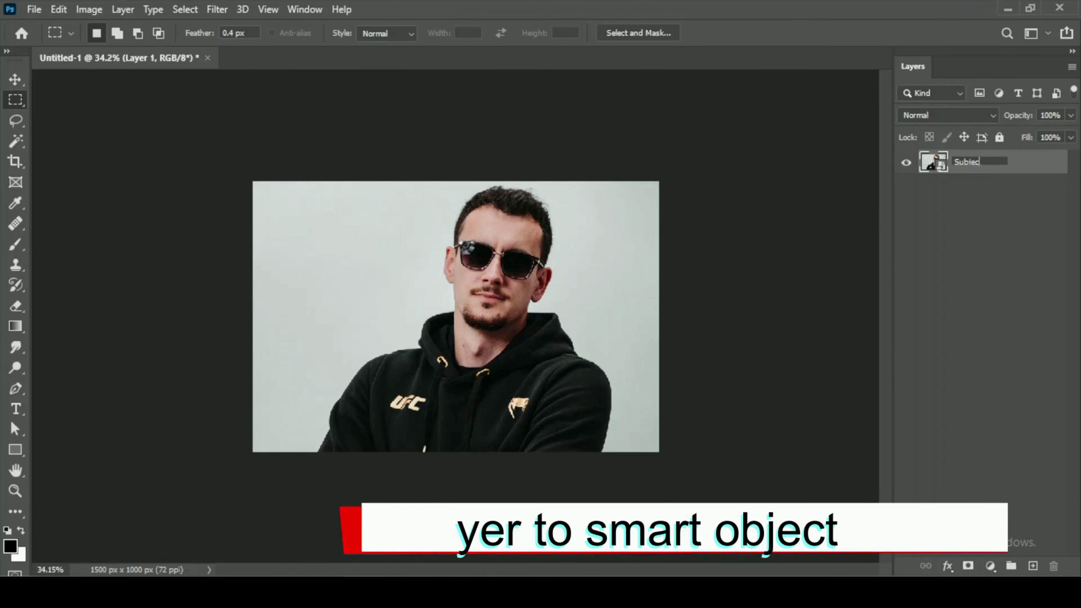
key("Return")
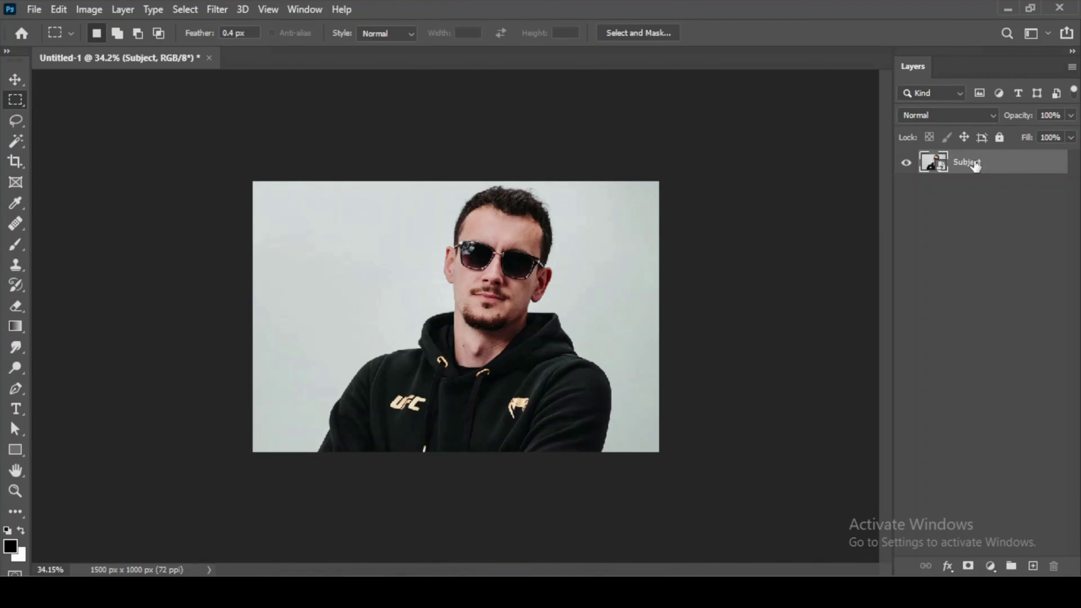
- Show the Timeline panel, create a video timeline with the Subject clip, and scrub to preview
left_click(308, 12)
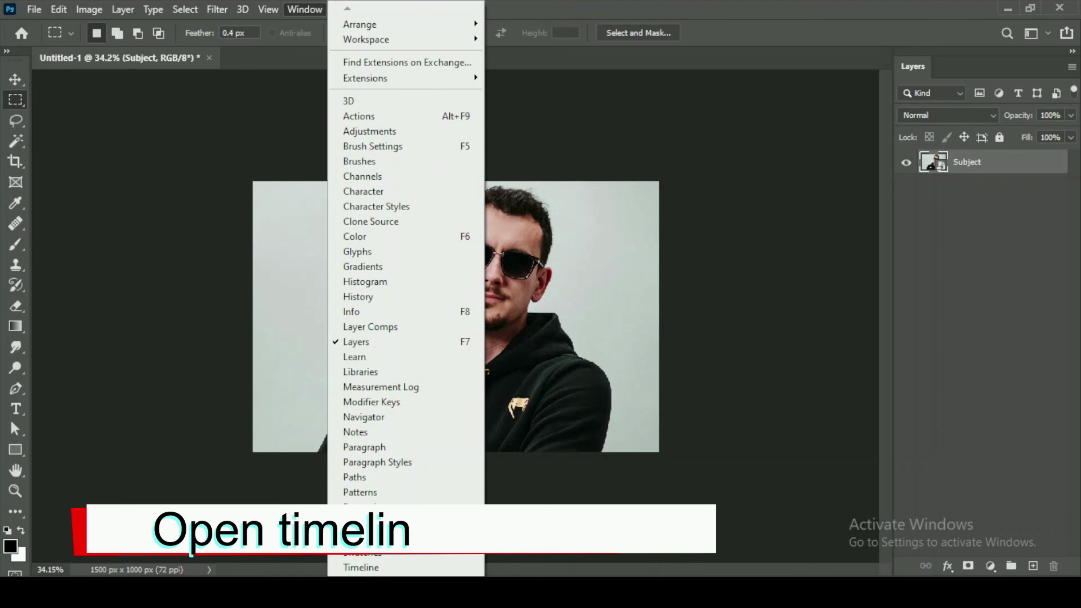
left_click(386, 568)
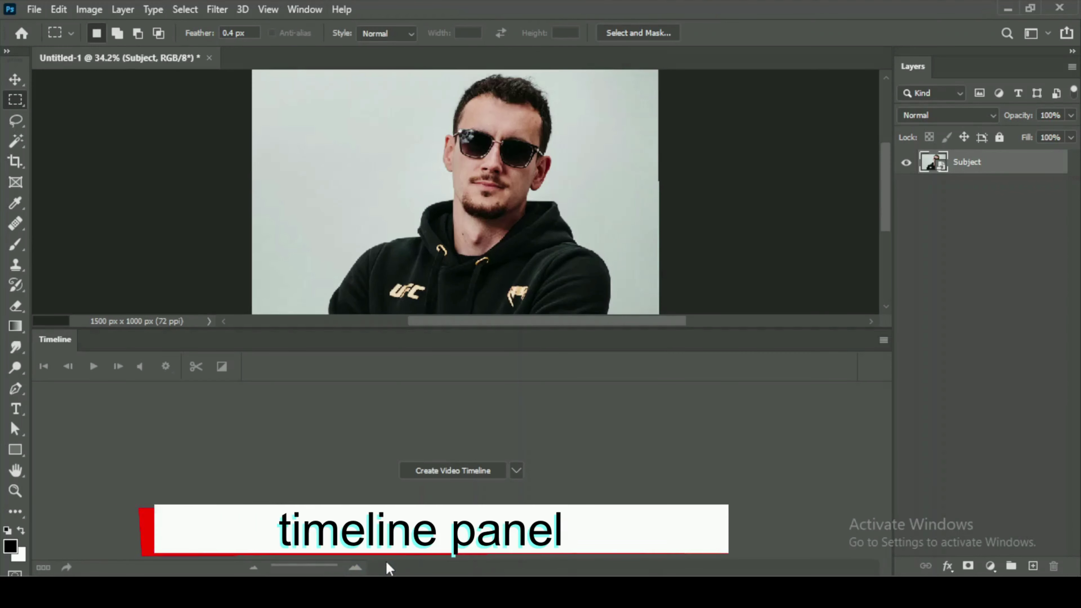
left_click(440, 470)
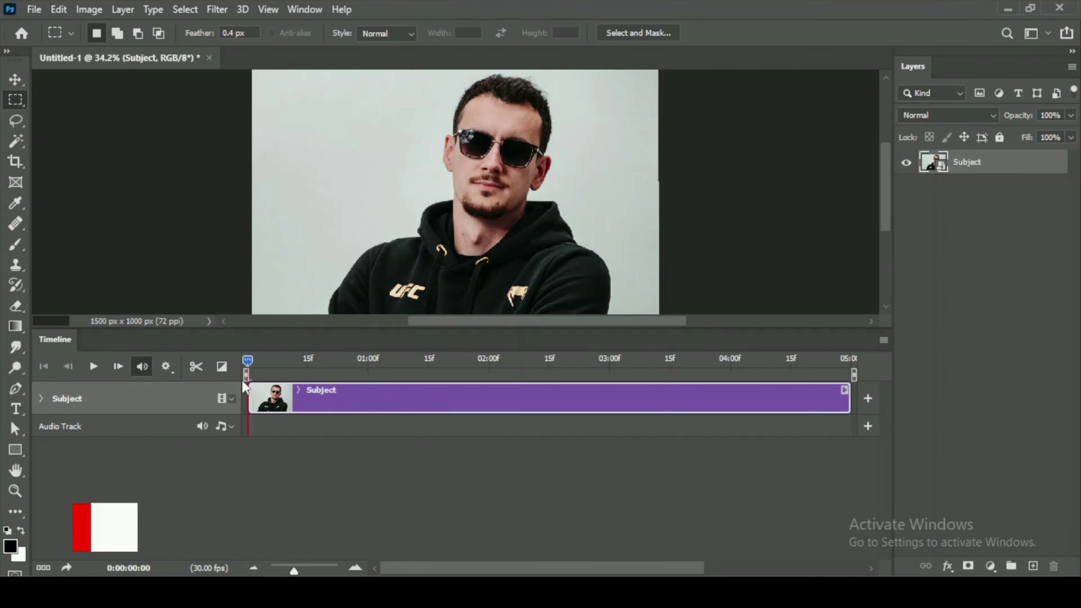
mouse_move(249, 367)
left_mouse_down()
mouse_move(544, 361)
mouse_move(224, 365)
mouse_move(560, 361)
mouse_move(245, 367)
left_mouse_up()
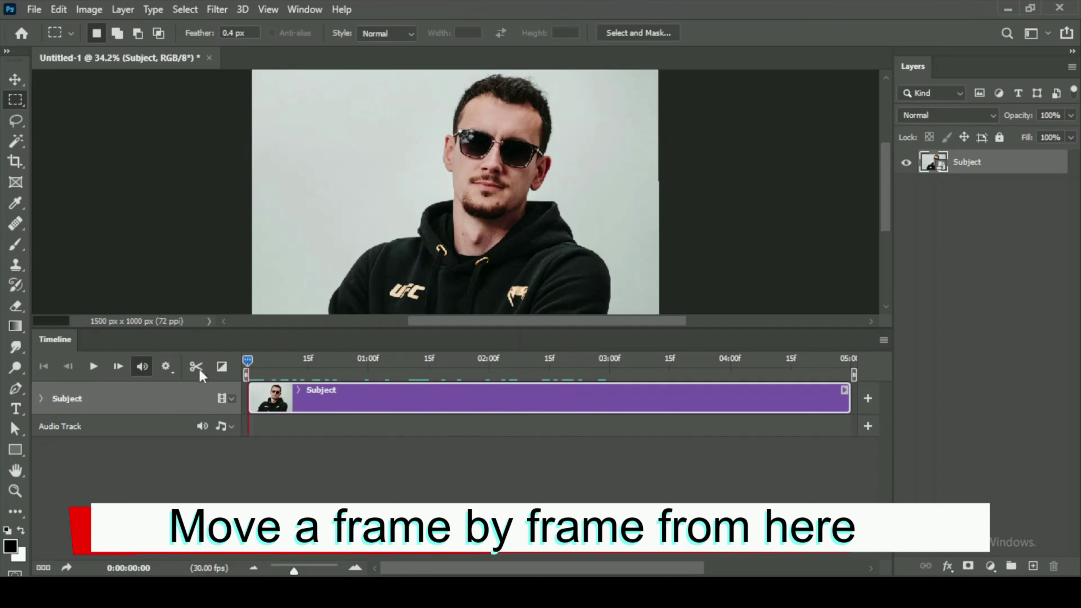
- Split the Subject clip at 0:00:02:15 and move Subject copy to start at frame zero
mouse_move(248, 361)
left_mouse_down()
mouse_move(451, 385)
mouse_move(553, 382)
left_mouse_up()
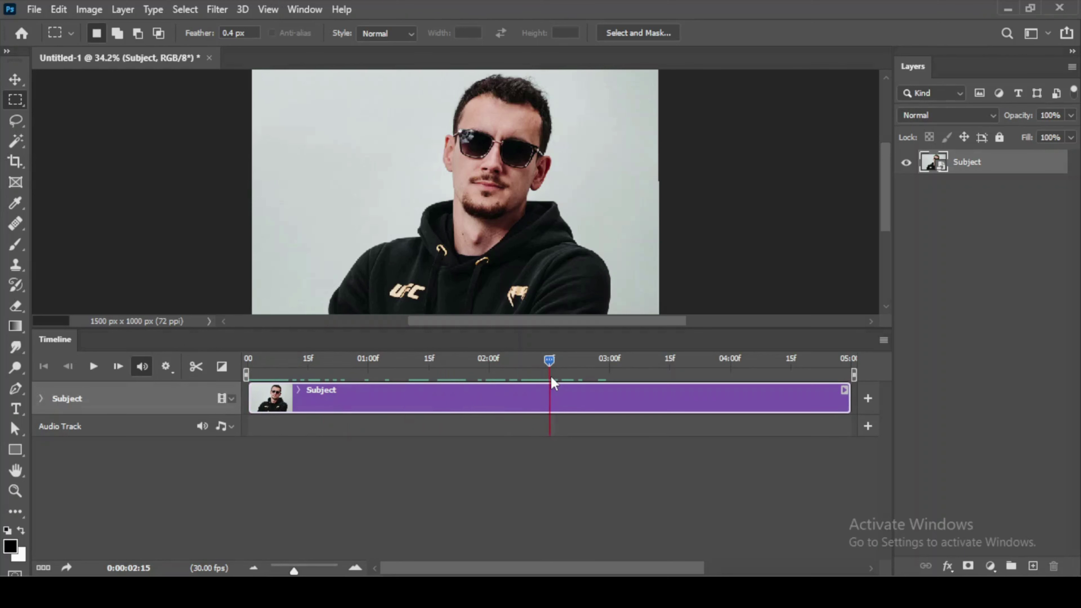
left_click(196, 366)
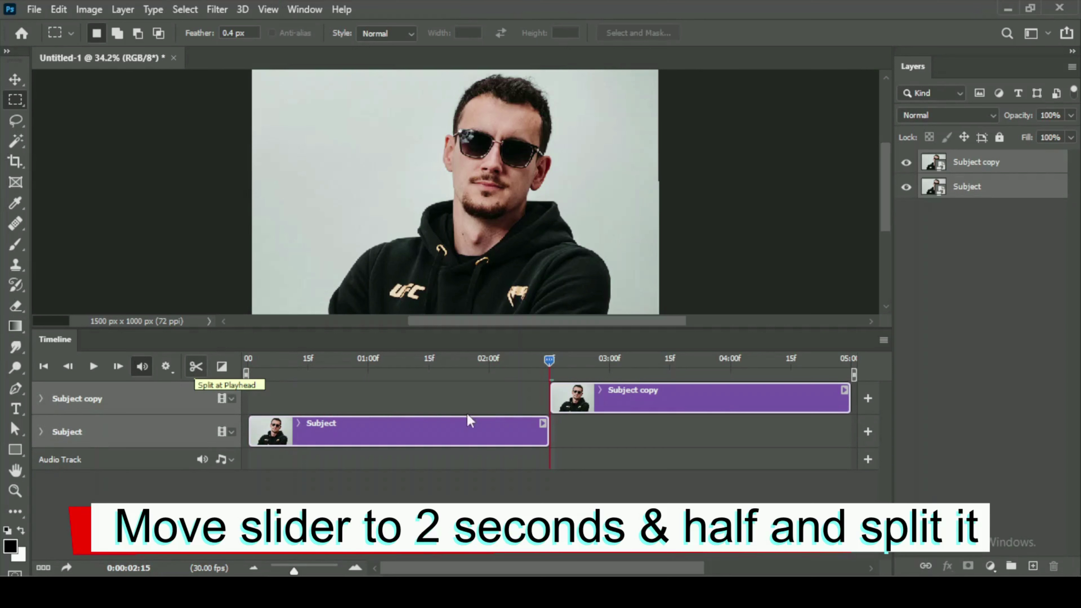
left_click(692, 401)
left_click_drag(651, 400, 372, 396)
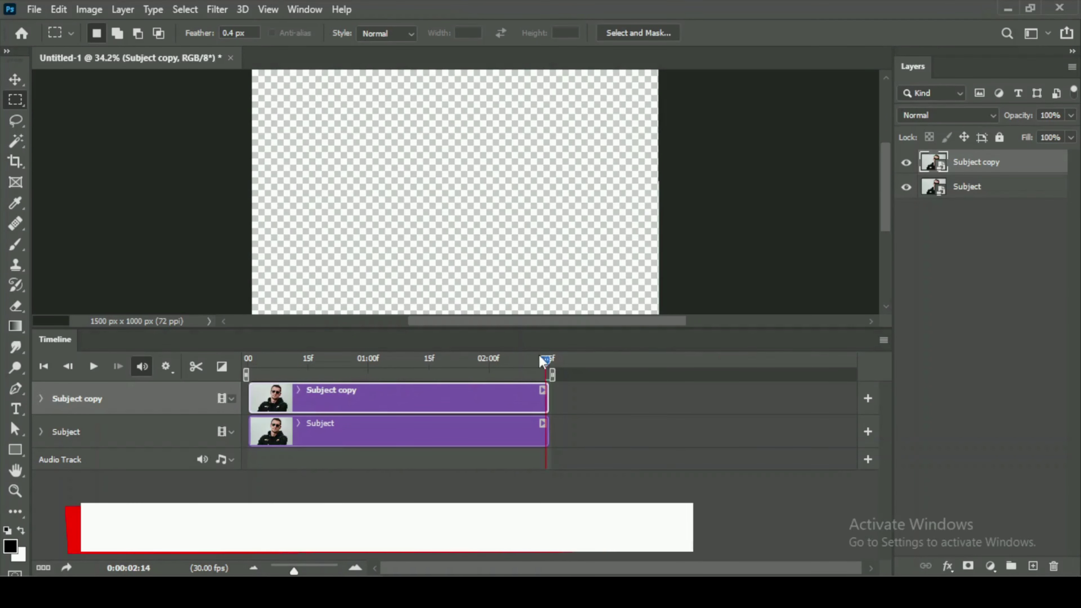
left_click_drag(291, 362, 235, 367)
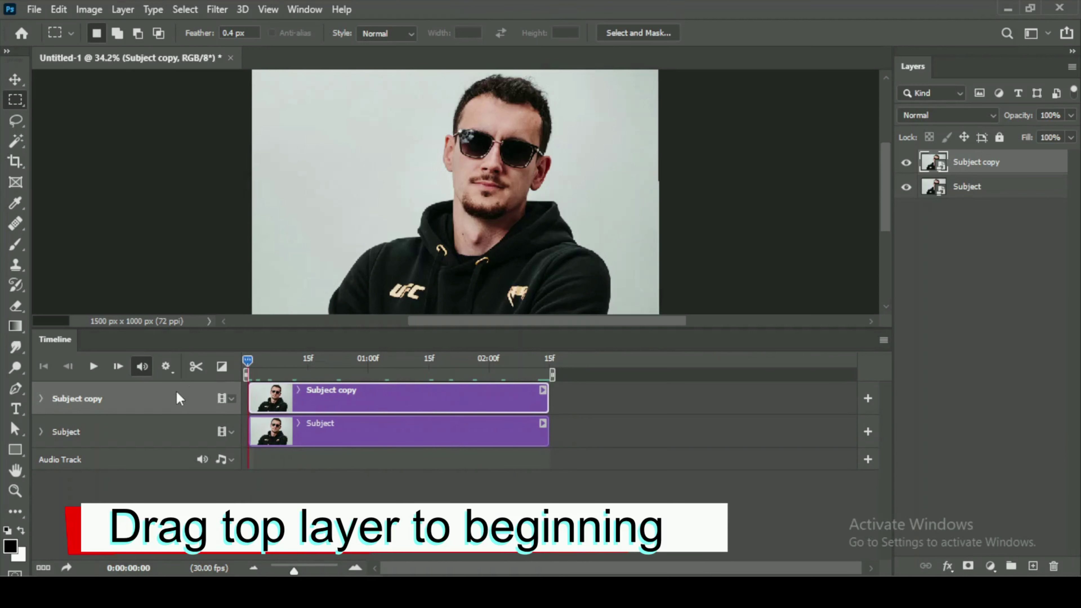
- Step forward frame by frame, splitting Subject copy three times into short staggered clips
left_click(118, 367)
left_click(118, 367)
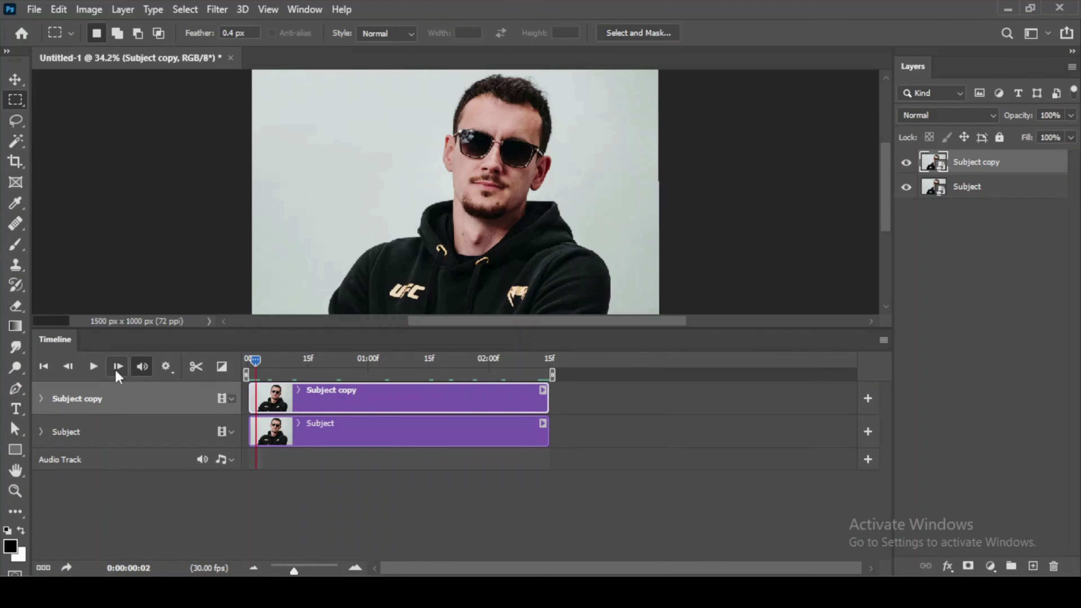
left_click(197, 366)
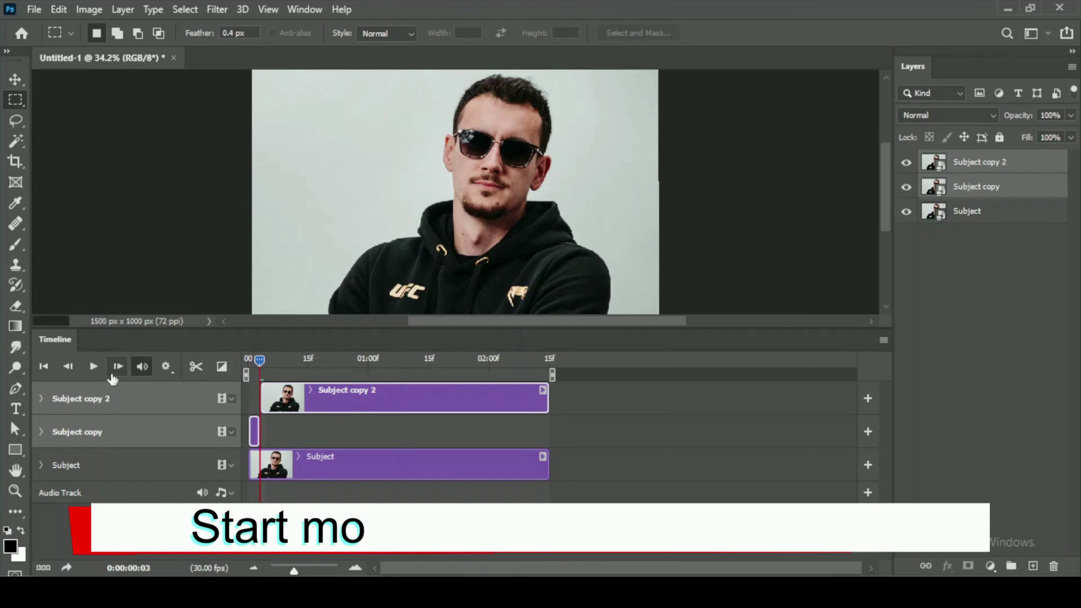
left_click(119, 369)
left_click(118, 367)
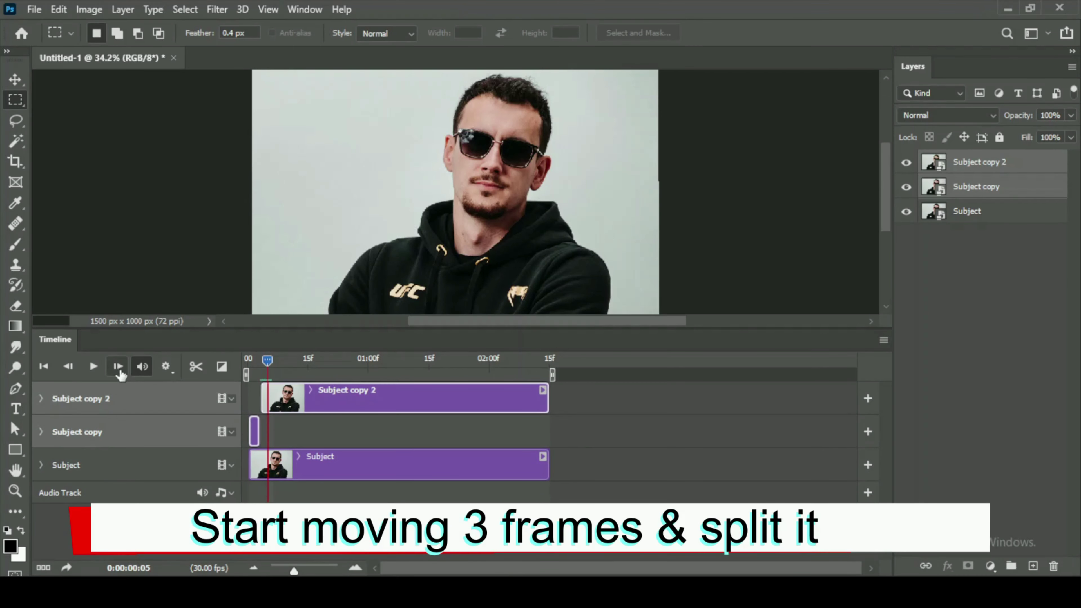
left_click(119, 368)
left_click(196, 368)
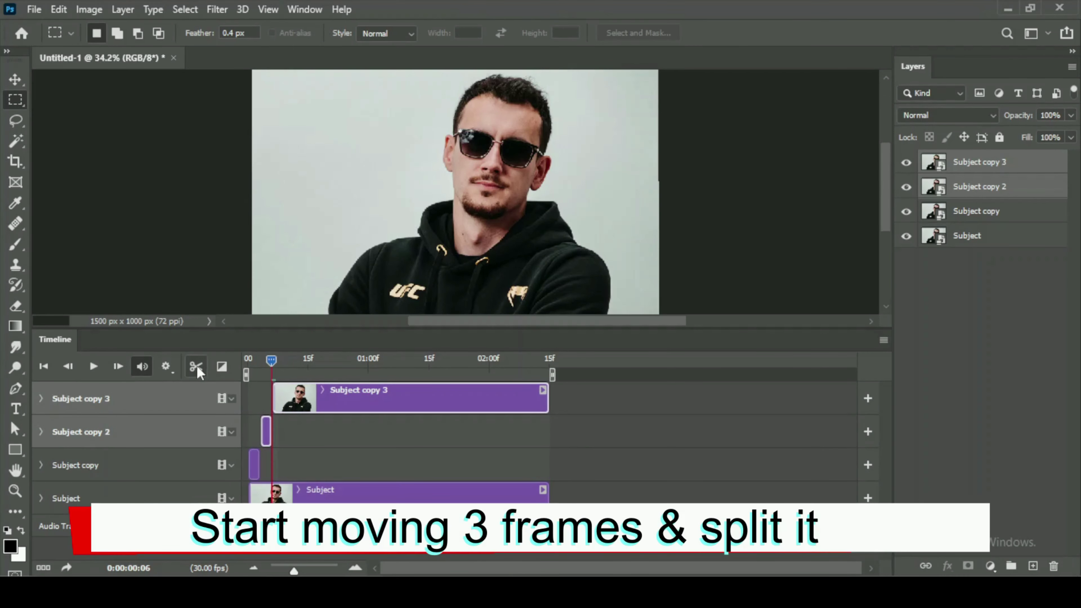
left_click(119, 367)
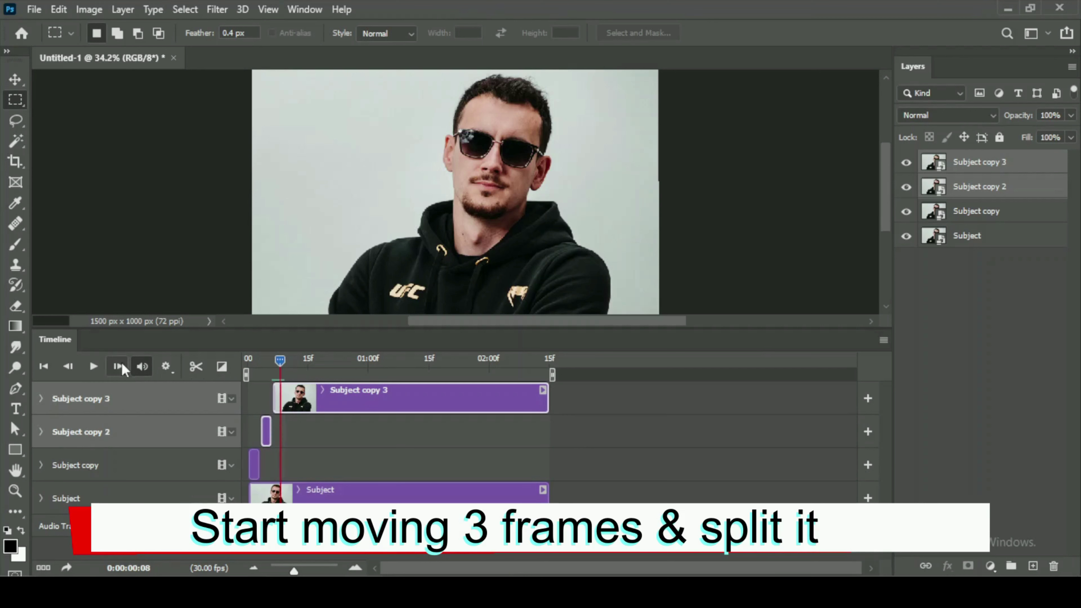
left_click(118, 367)
left_click(197, 367)
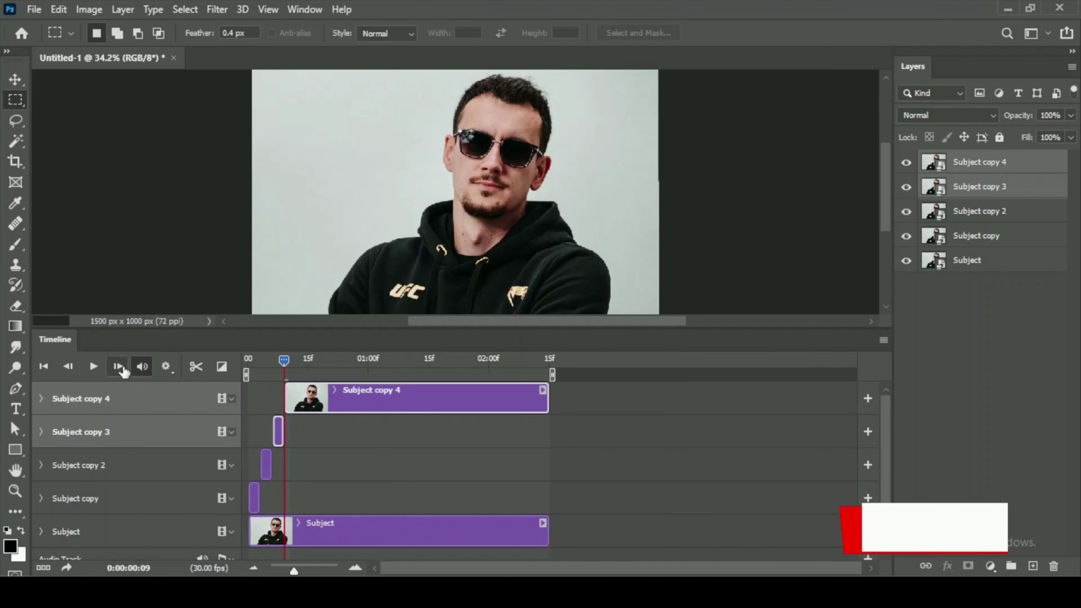
- Split again at frames 12 and 15, and delete the leftover Subject copy 6 tail clip
left_click(118, 367)
left_click(118, 368)
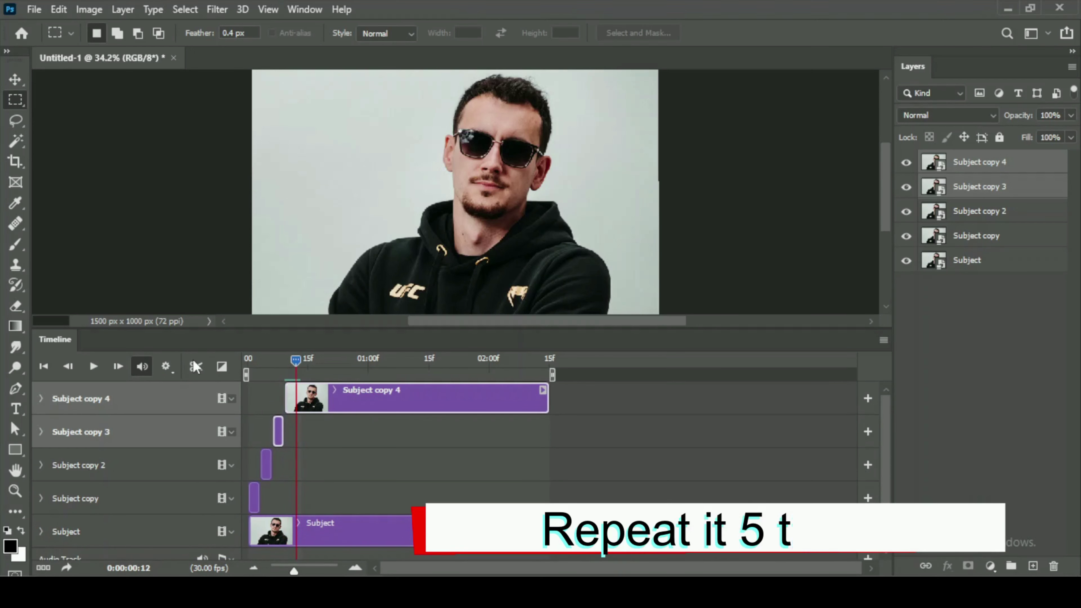
left_click(196, 368)
left_click(118, 367)
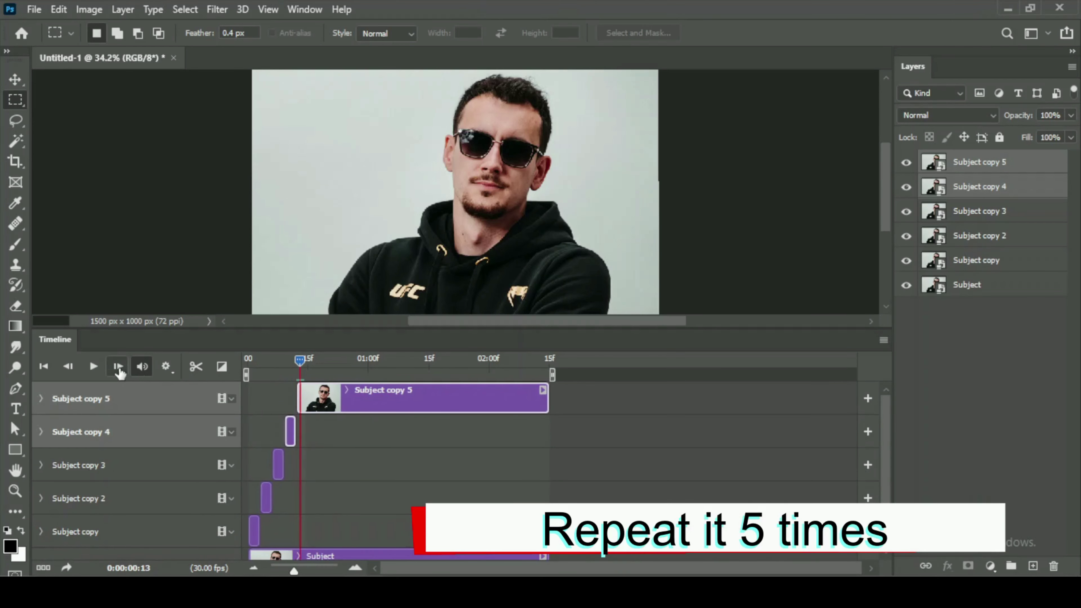
left_click(119, 367)
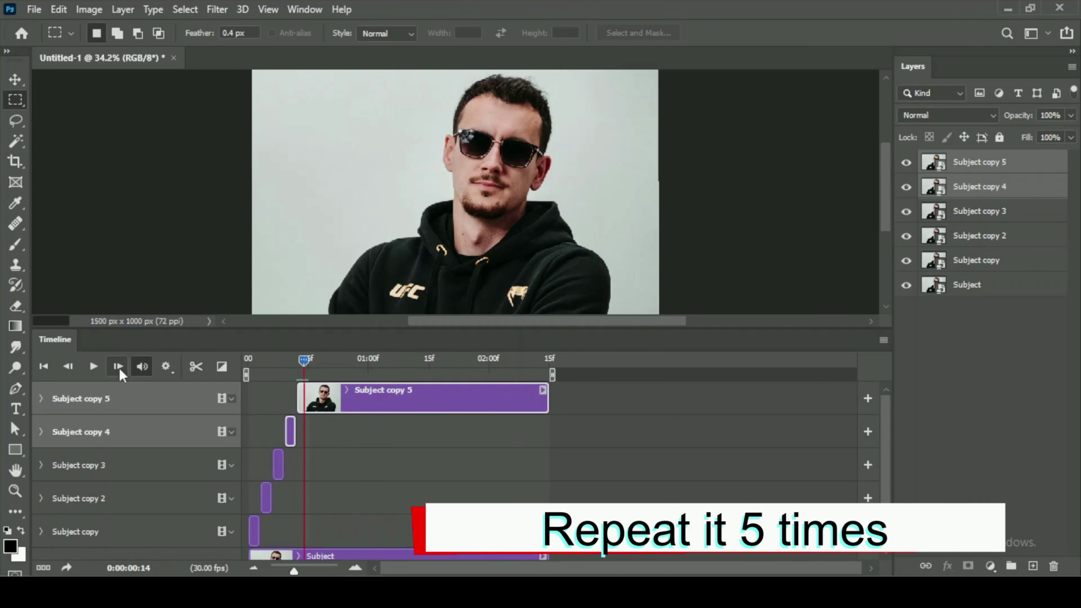
left_click(196, 367)
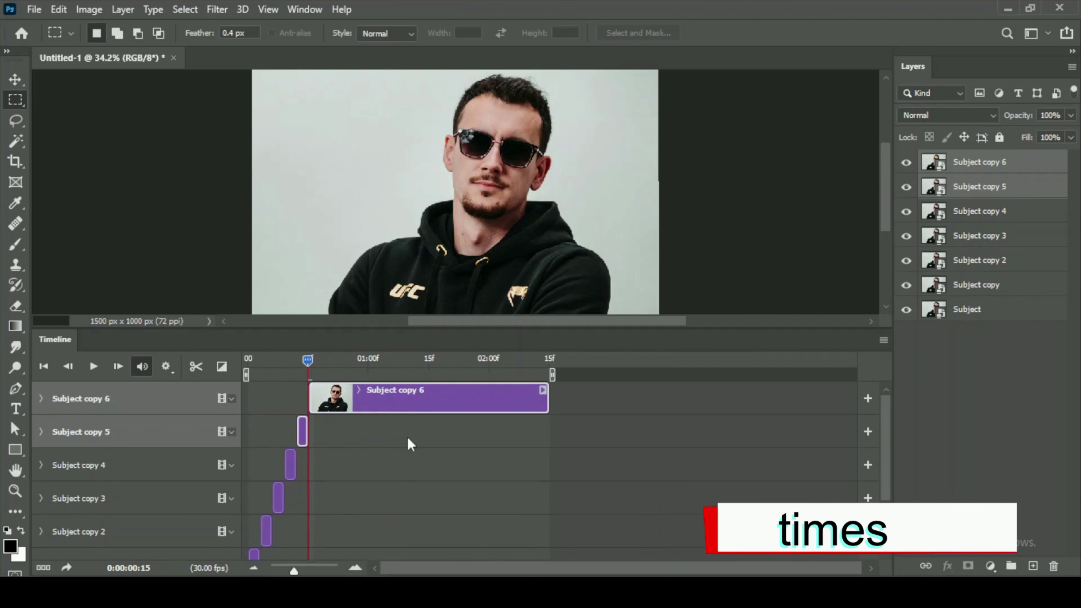
left_click(411, 409)
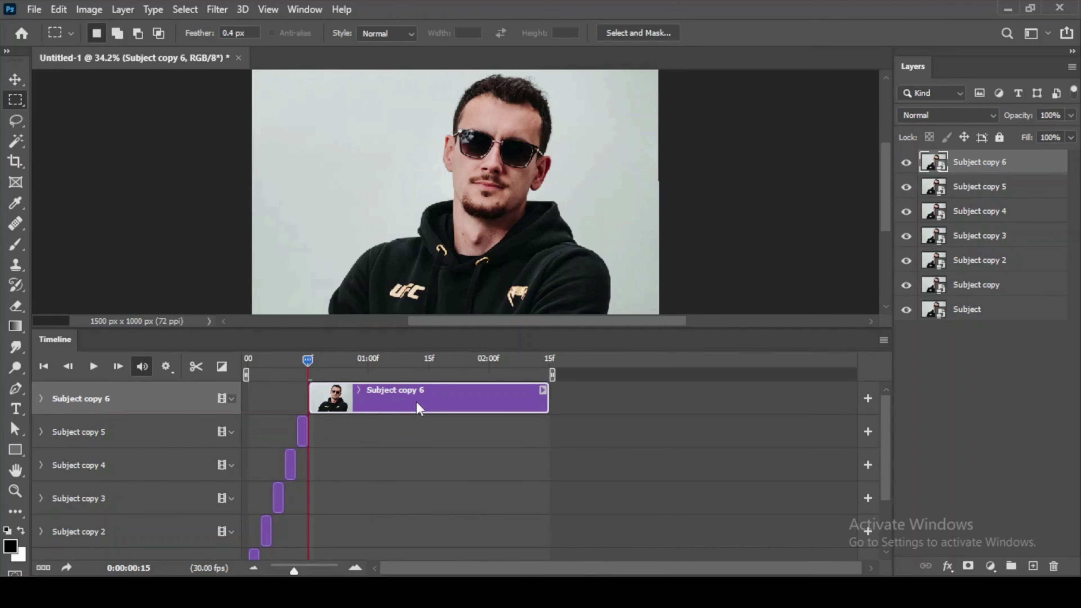
key("Delete")
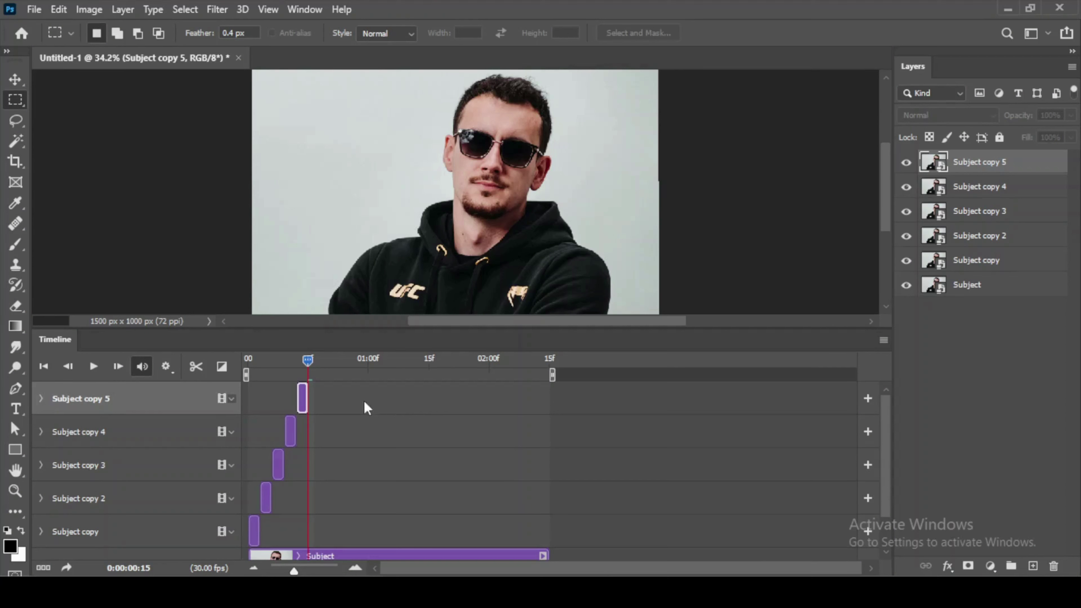
left_click_drag(308, 363, 225, 370)
- Rename the five Subject copy clip layers as 1 through 5, leaving layer 5 selected
double_click(976, 261)
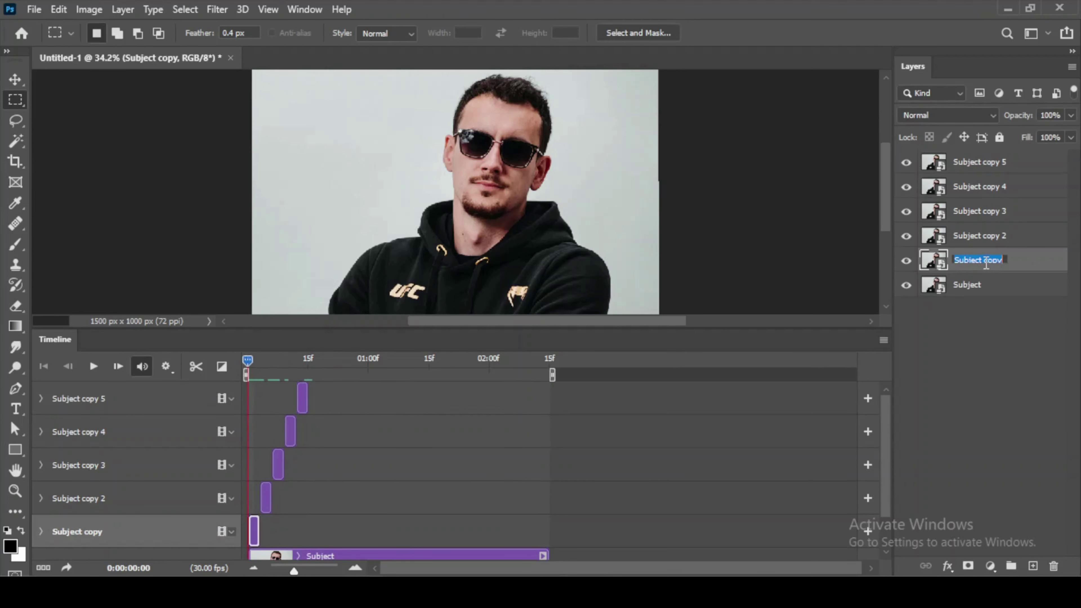
type("1")
double_click(984, 236)
type("2")
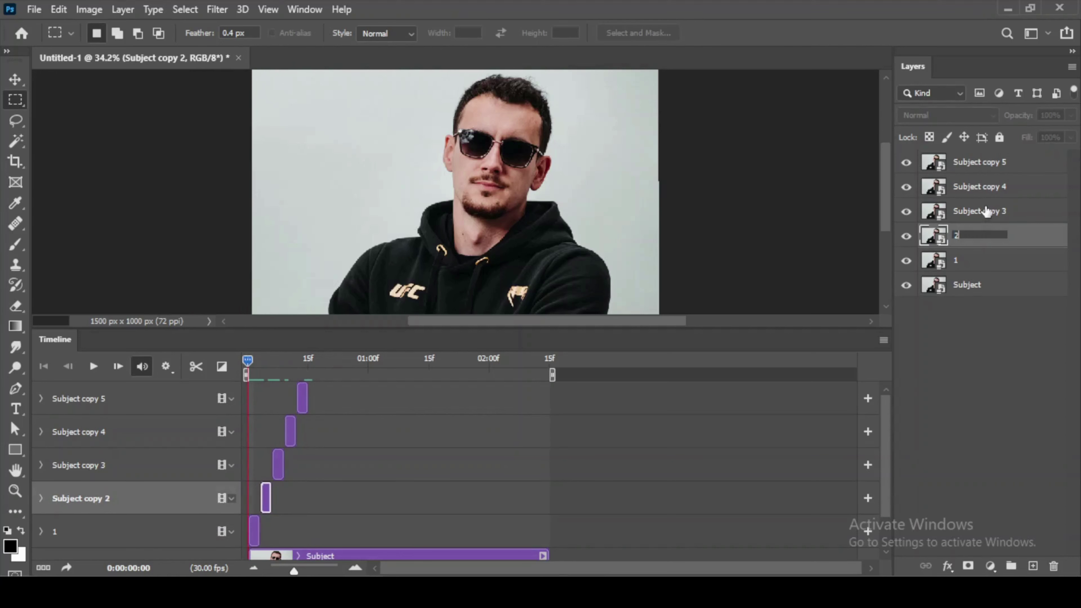
double_click(986, 211)
type("2")
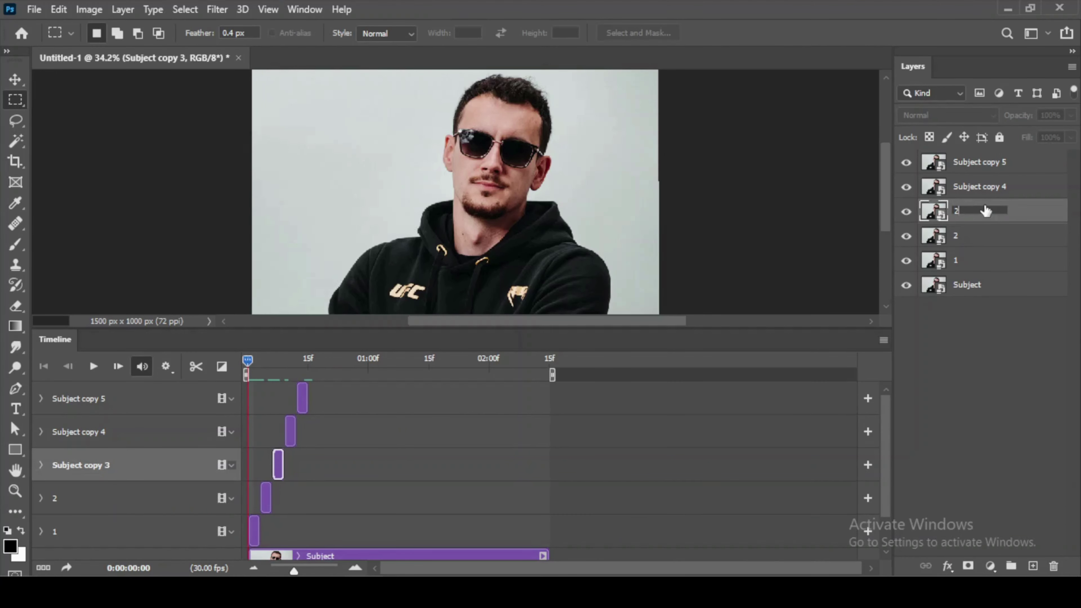
type("3")
double_click(981, 188)
type("4")
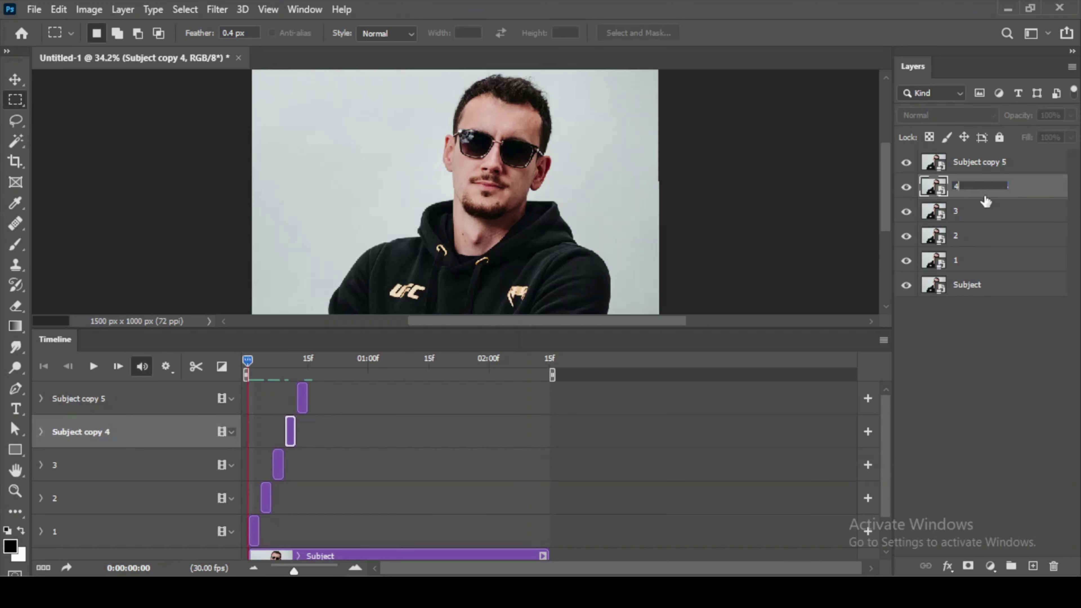
double_click(987, 163)
type("5")
left_click(985, 352)
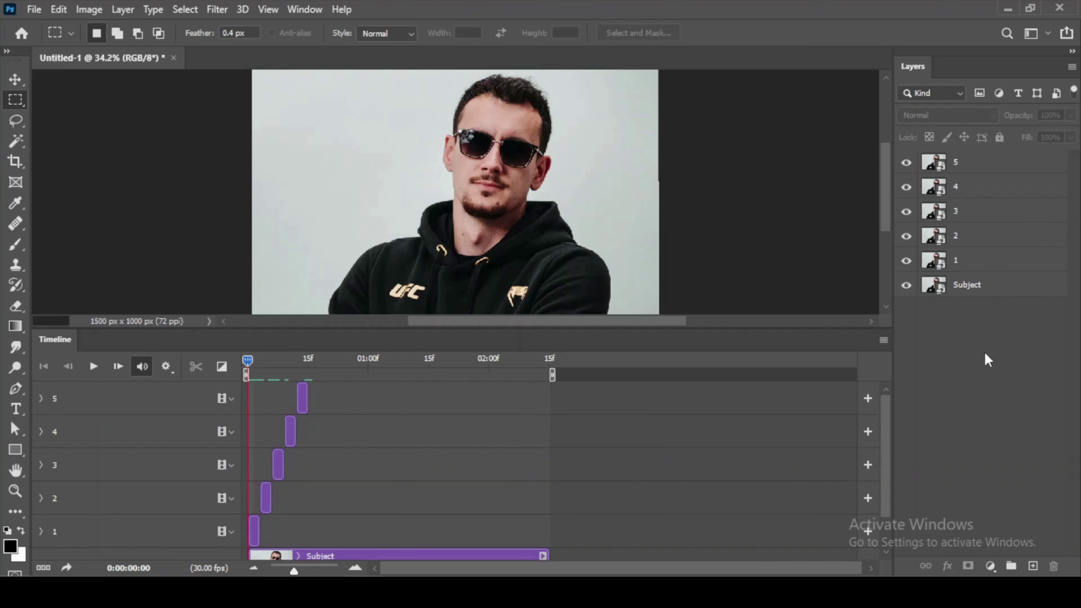
left_click(988, 173)
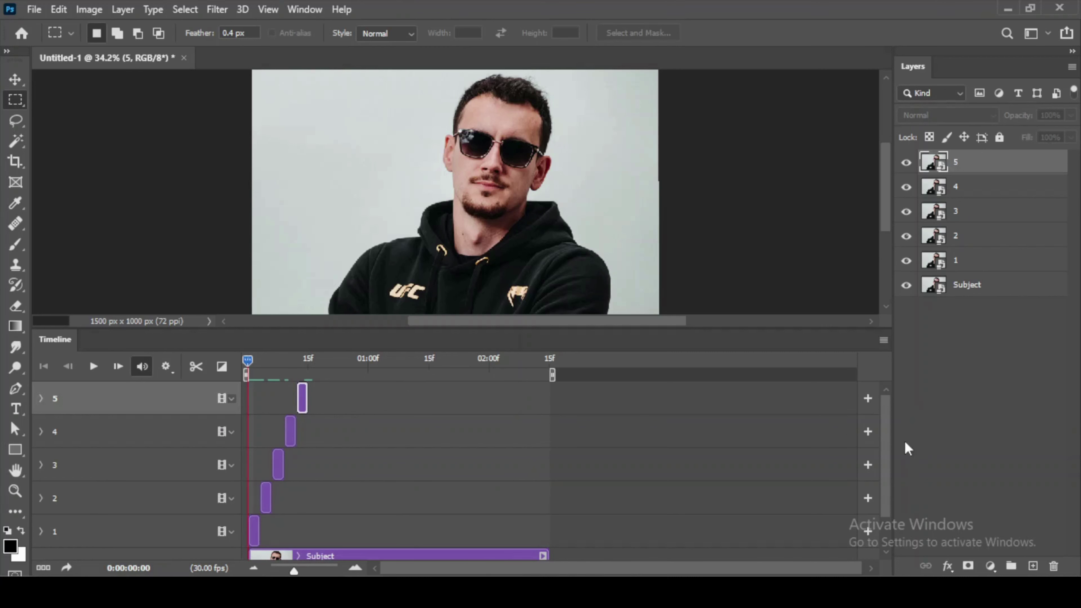
- Group layers 1 through 5 into a new layer group
left_click_drag(887, 467, 887, 553)
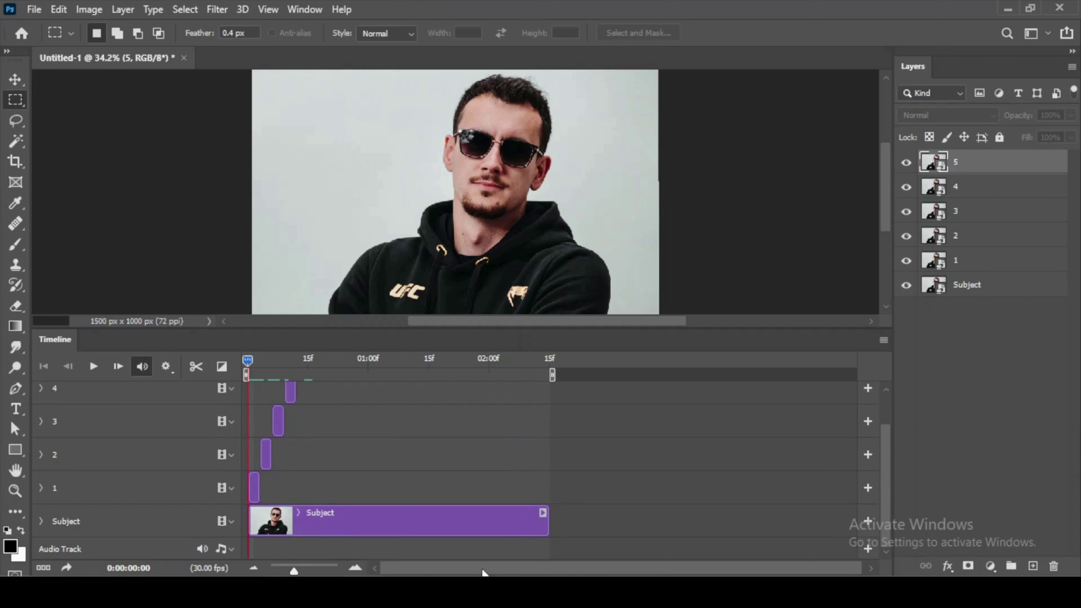
left_click(254, 494)
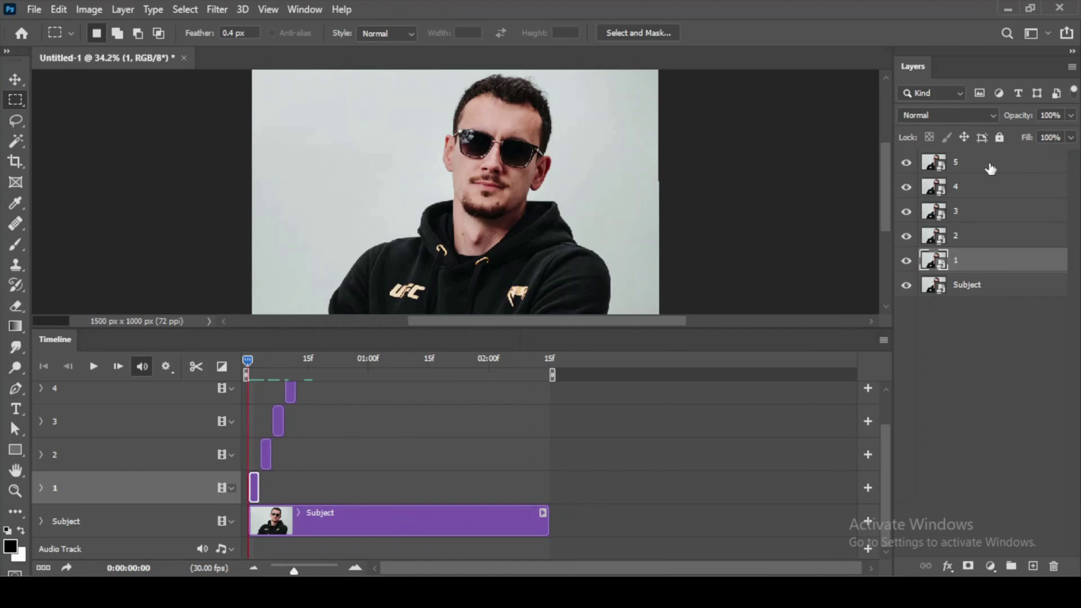
left_click(991, 168, "shift")
right_click(990, 168)
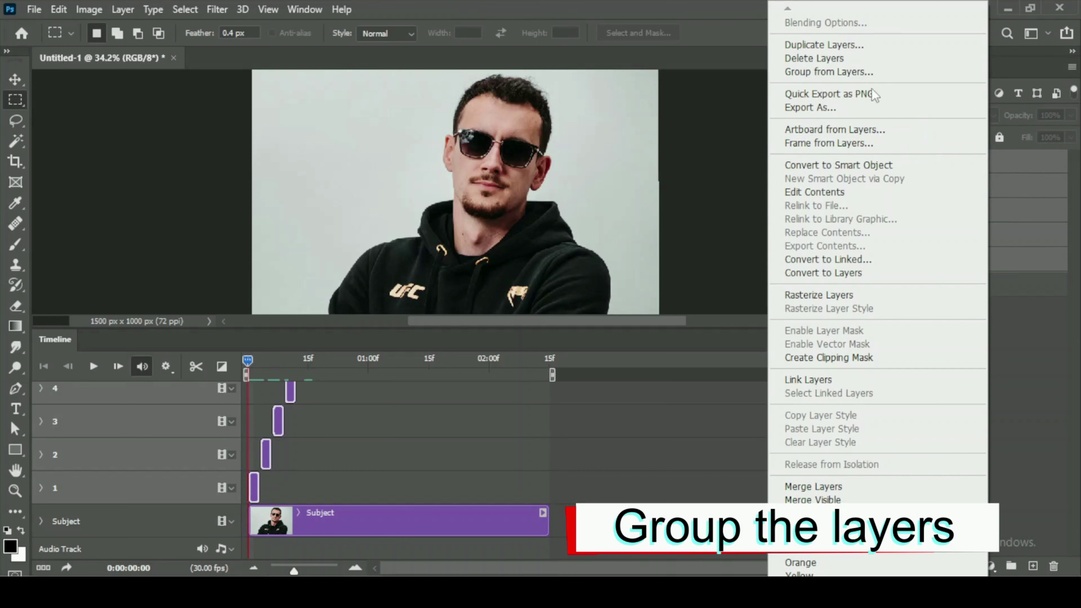
left_click(991, 230)
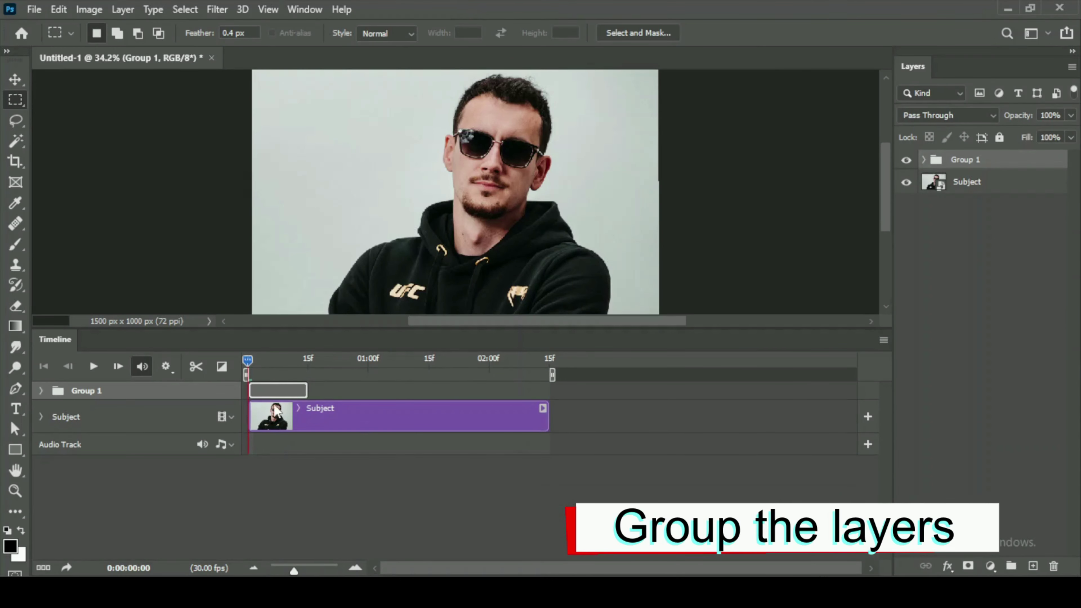
- Shift the group's clip a few frames later and rename the group Glitch 1
left_click_drag(284, 390, 312, 393)
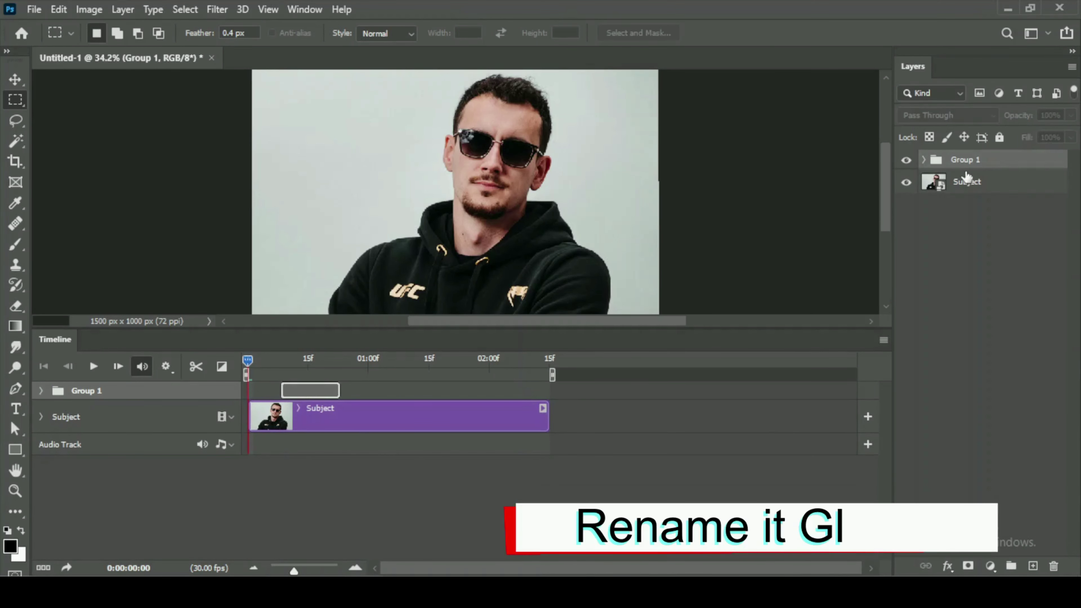
left_click(924, 161)
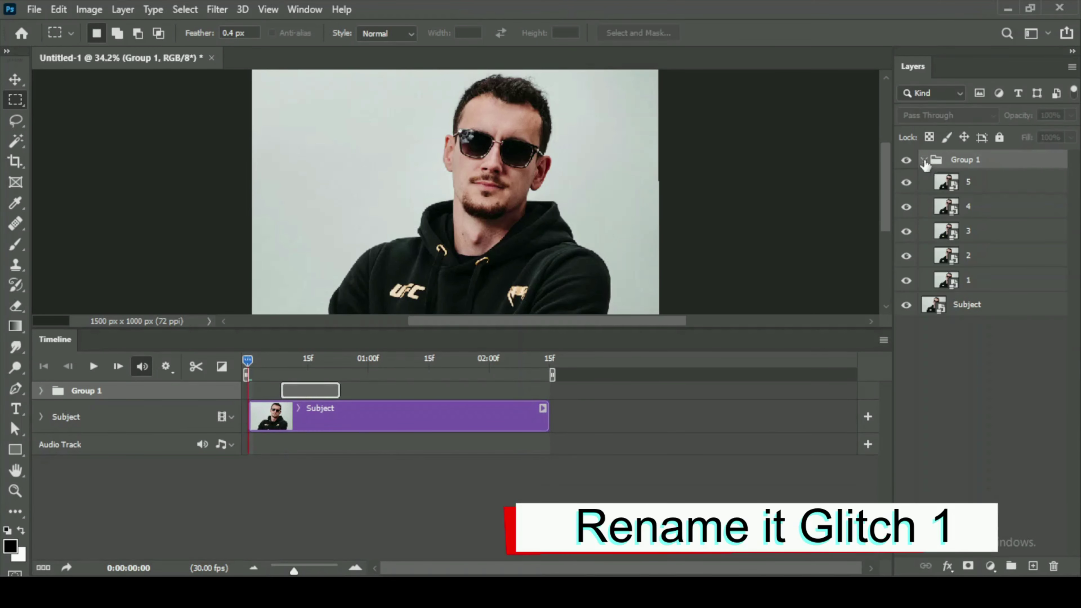
double_click(970, 162)
type("Glitch")
key("Return")
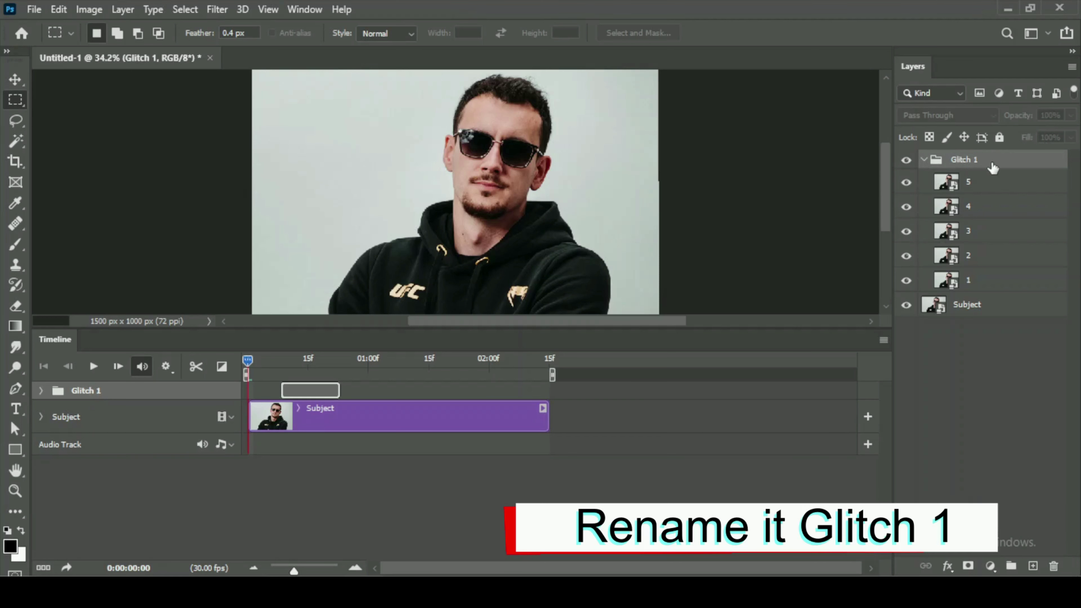
left_click(996, 283)
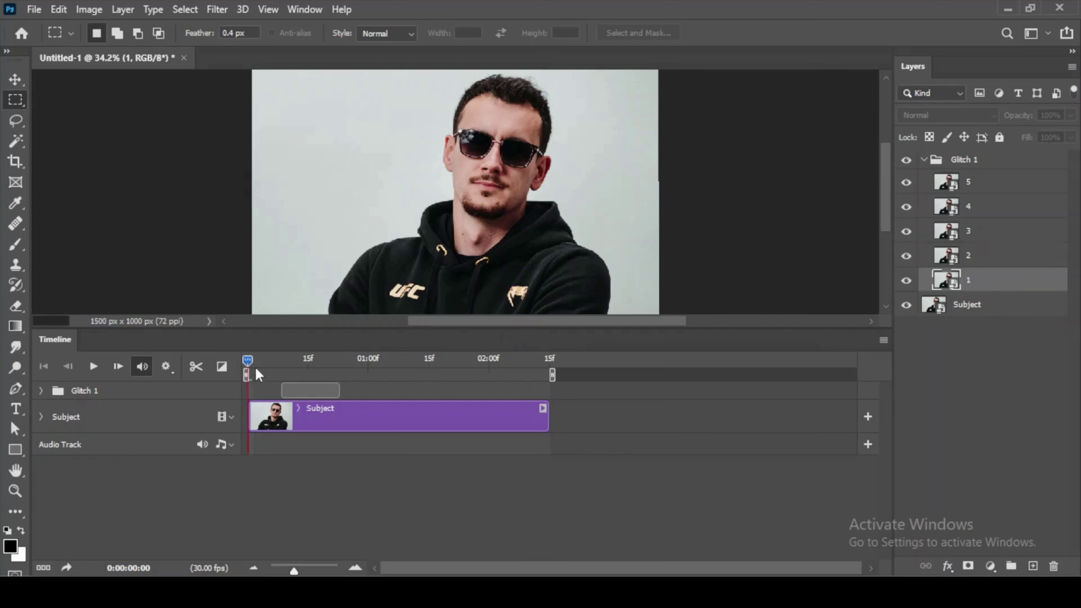
left_click_drag(248, 362, 279, 363)
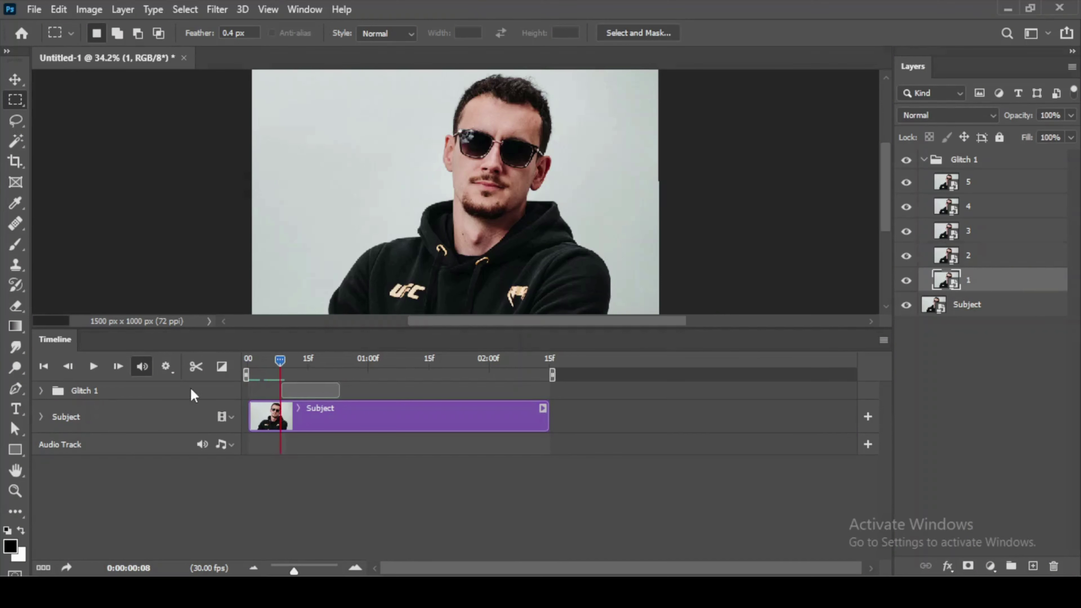
left_click(41, 391)
key("ctrl+0")
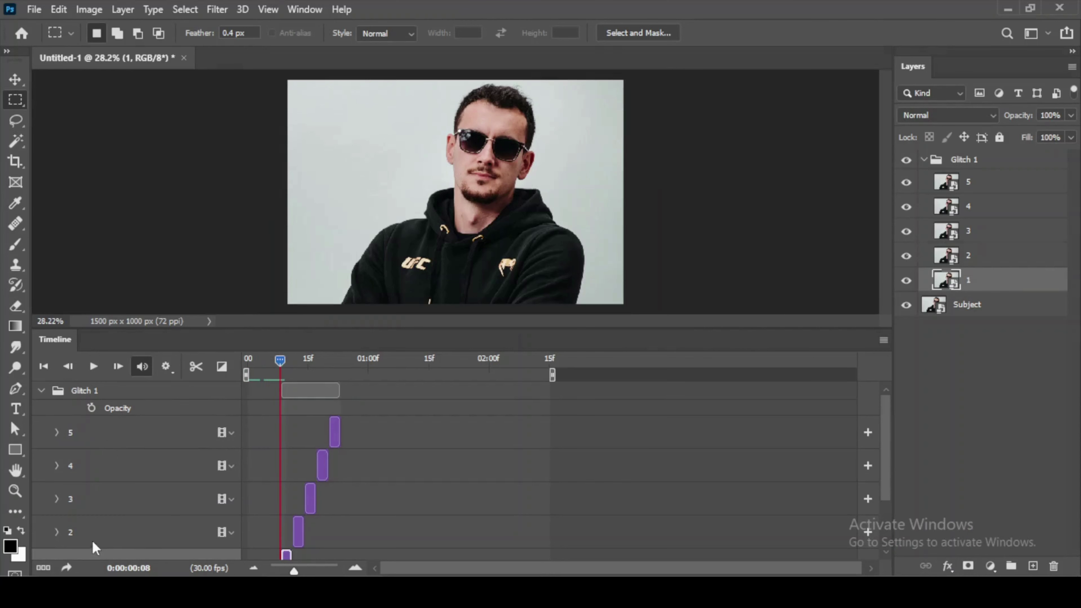
left_click_drag(885, 466, 893, 490)
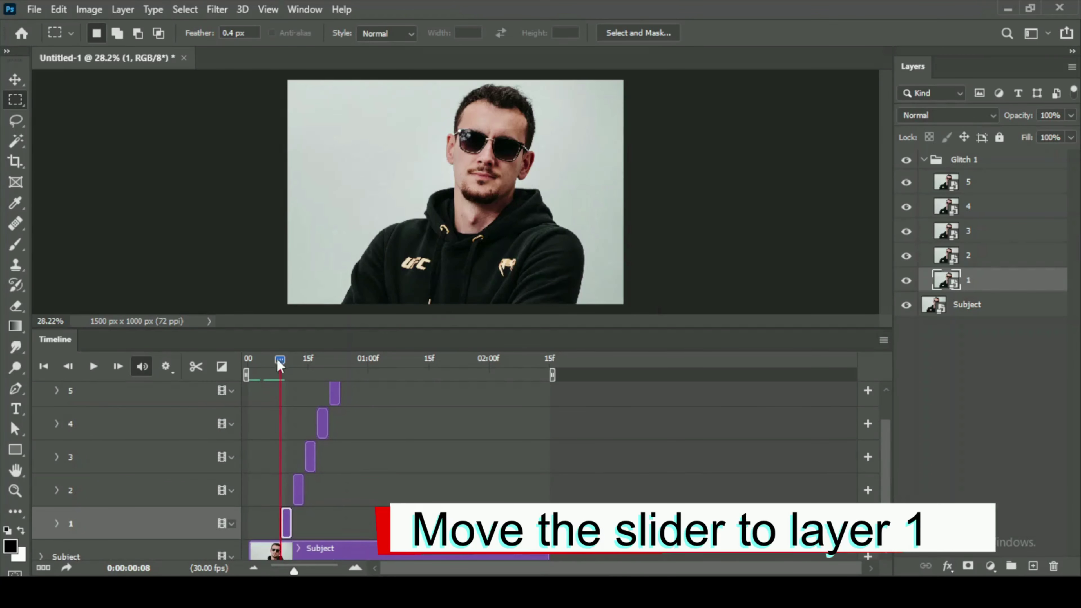
left_click_drag(283, 363, 284, 361)
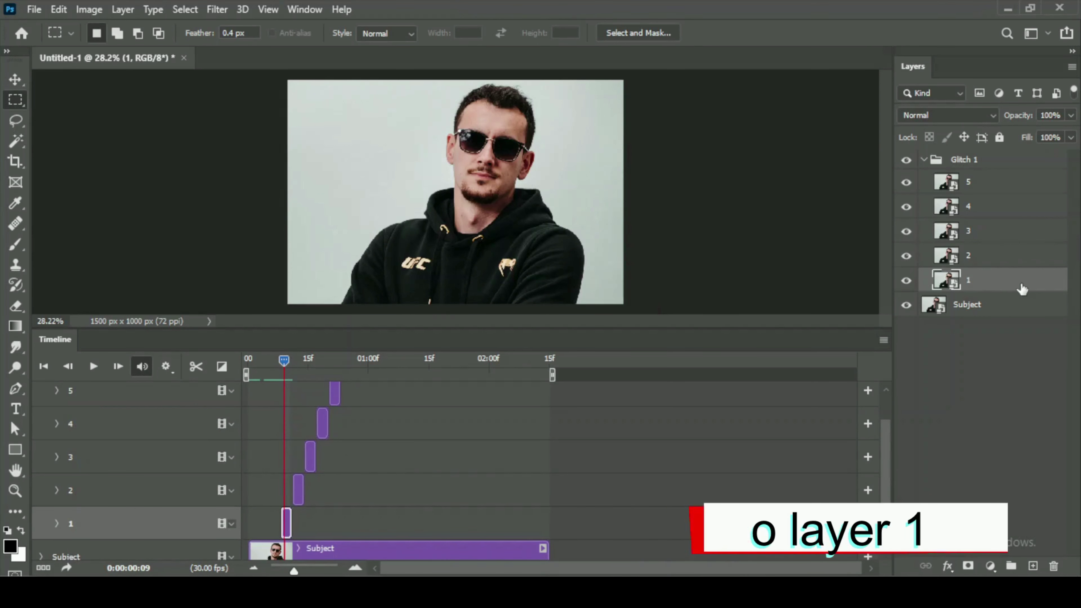
double_click(1022, 289)
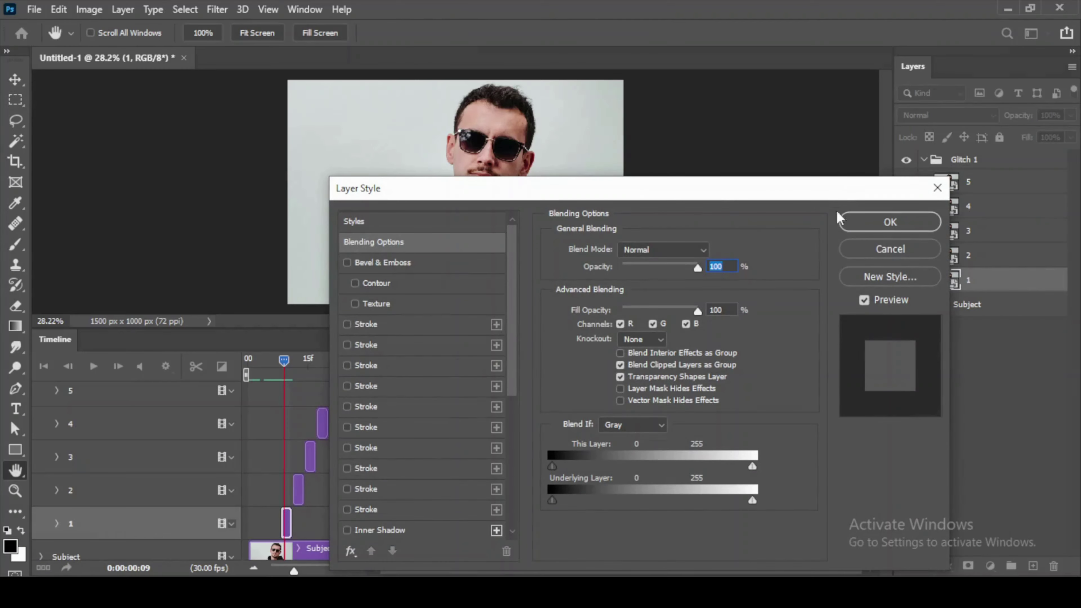
left_click(862, 250)
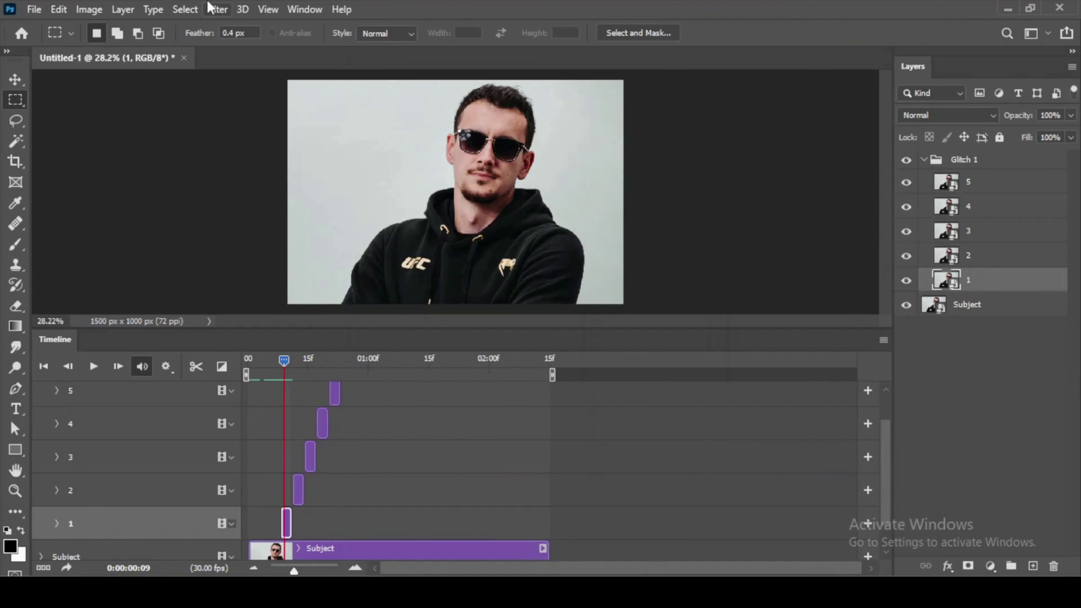
- Apply two stacked Stylize > Wind smart filters (Wind method) to layer 1
left_click(209, 7)
mouse_move(231, 293)
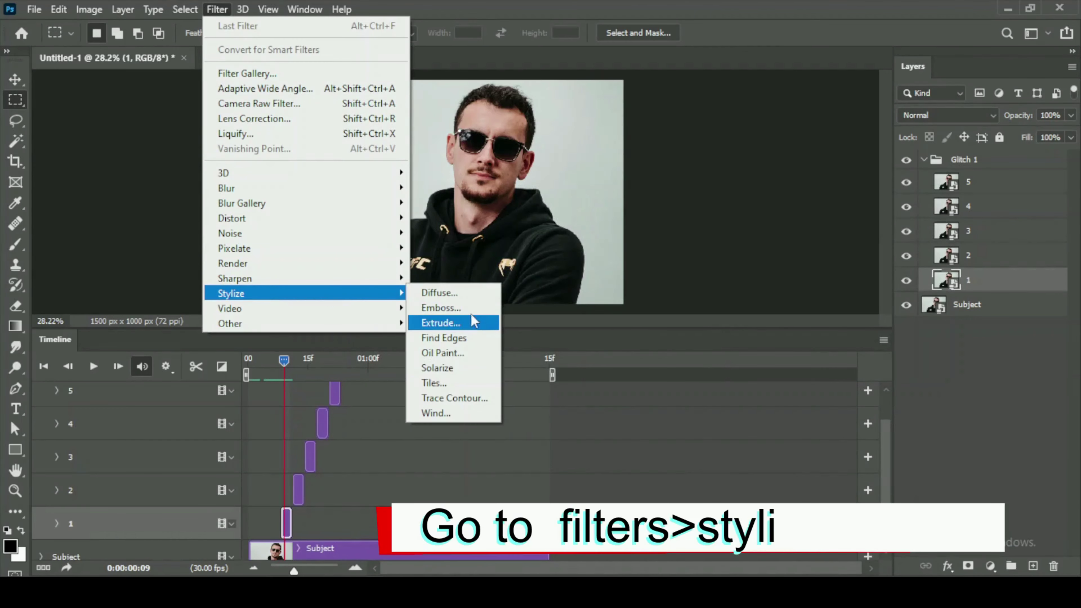
left_click(451, 415)
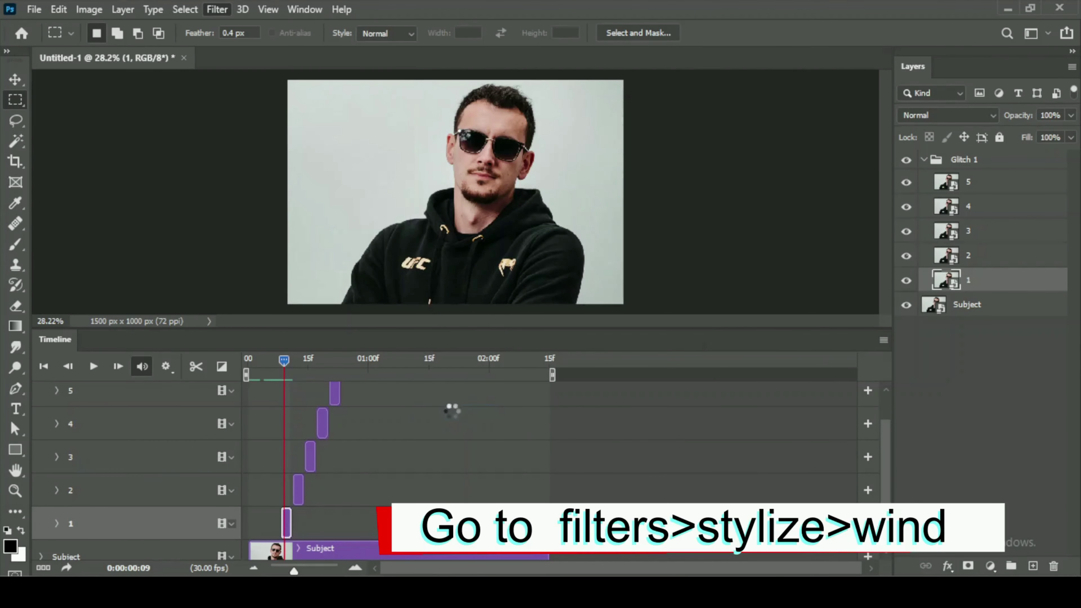
left_click_drag(524, 99, 810, 203)
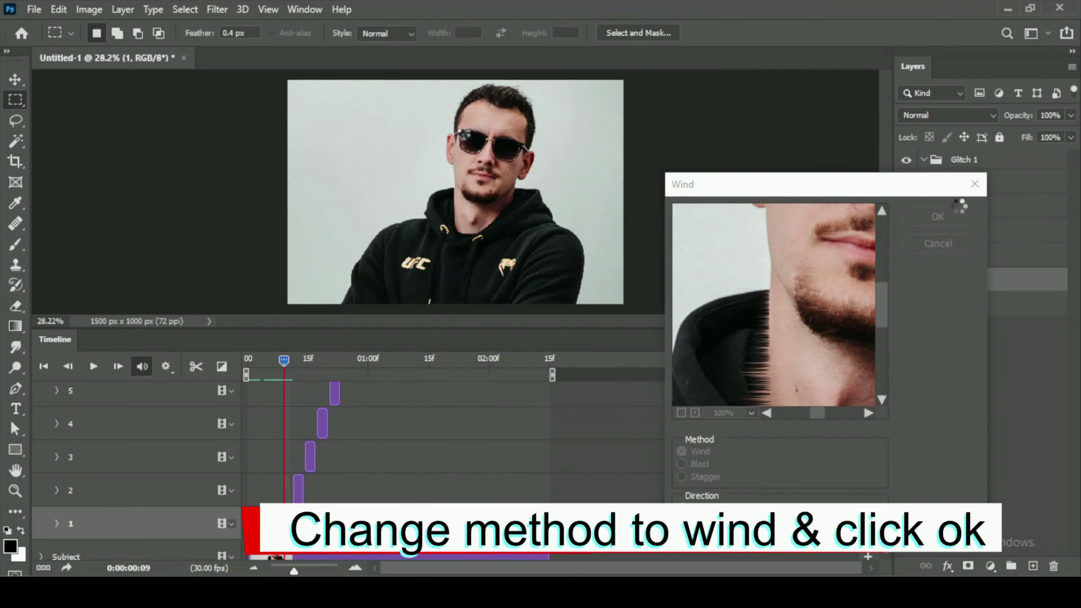
left_click(954, 217)
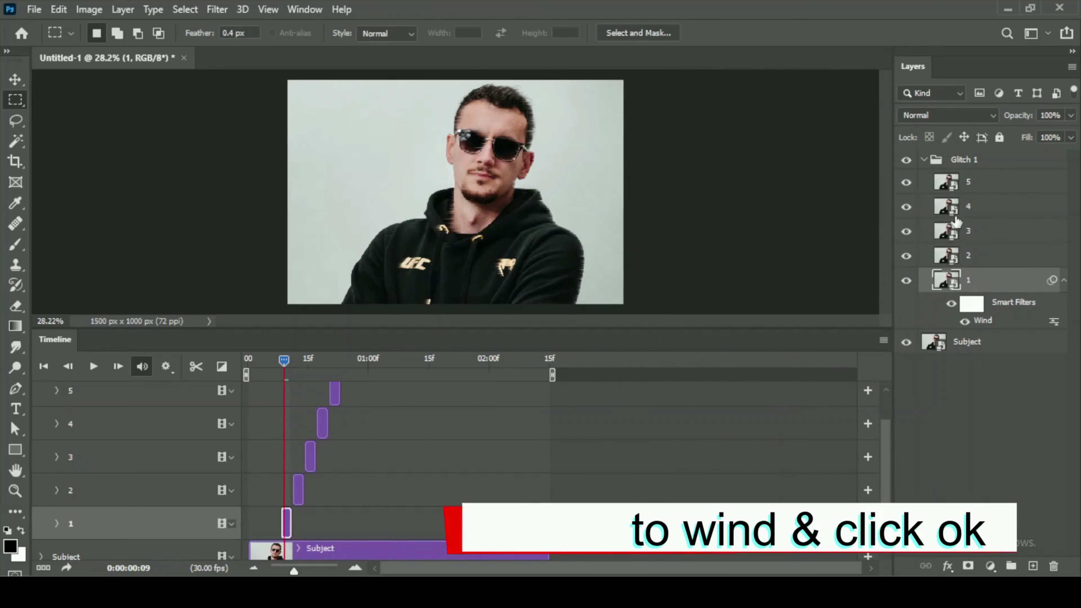
left_click(218, 9)
left_click(225, 26)
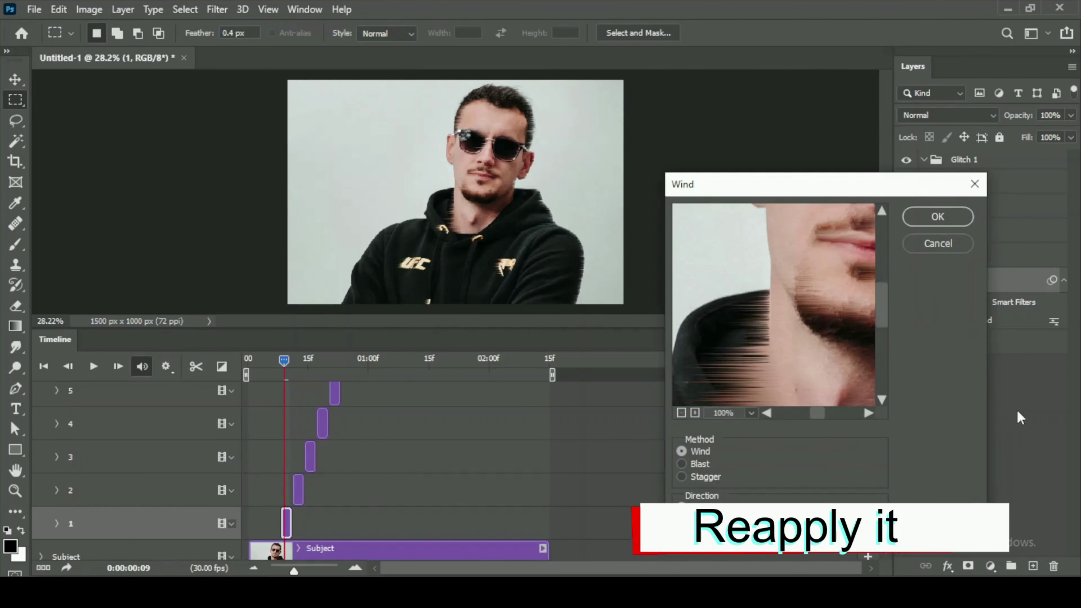
left_click(934, 221)
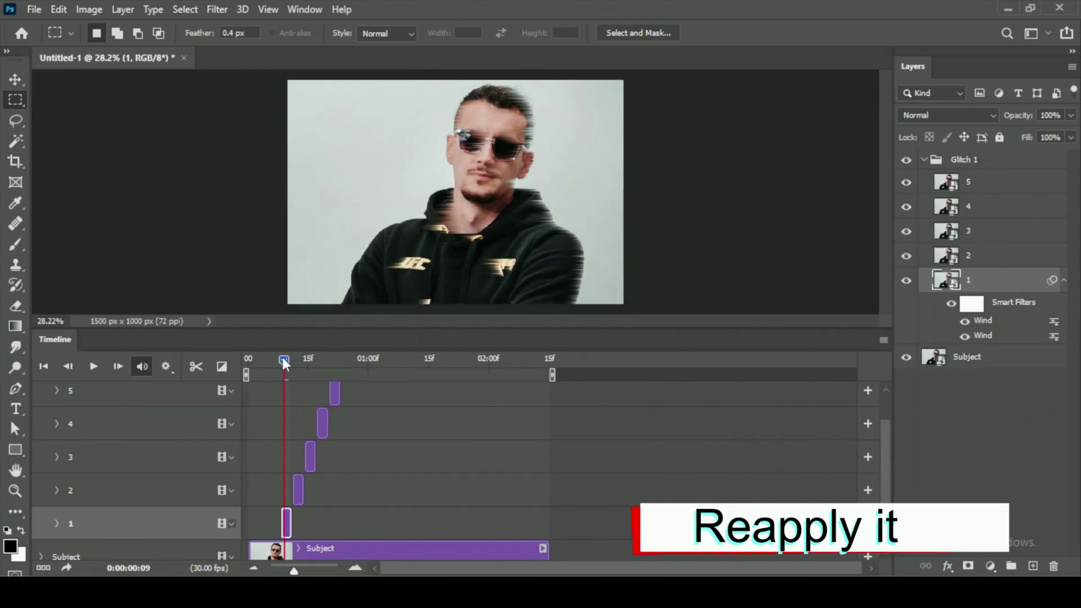
left_click_drag(284, 361, 302, 362)
- Apply Wind with the Blast method to layer 2, then reapply it a second time
left_click(988, 260)
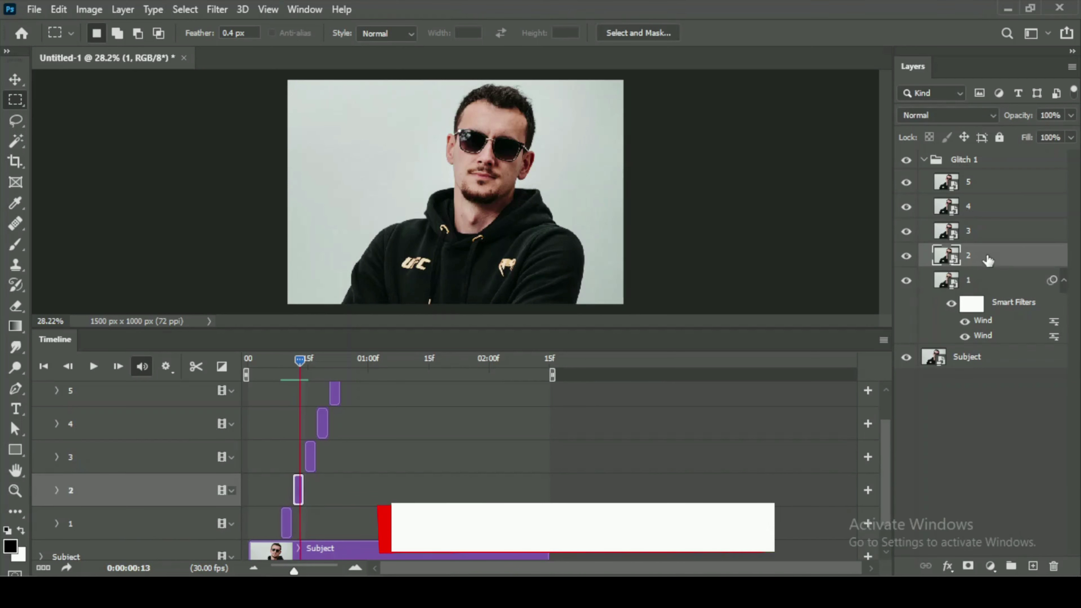
left_click(217, 9)
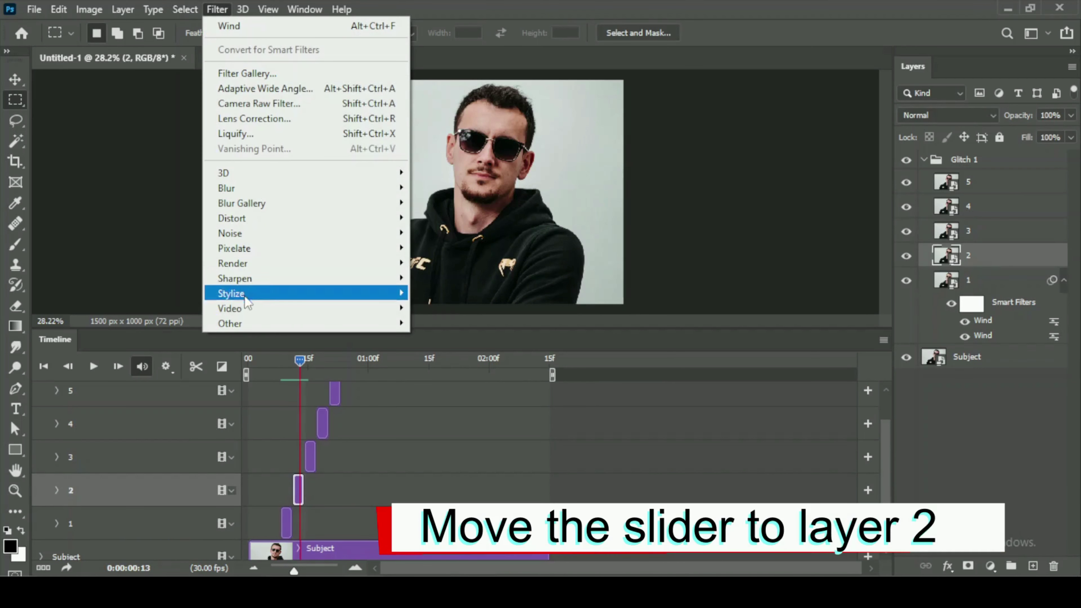
mouse_move(230, 293)
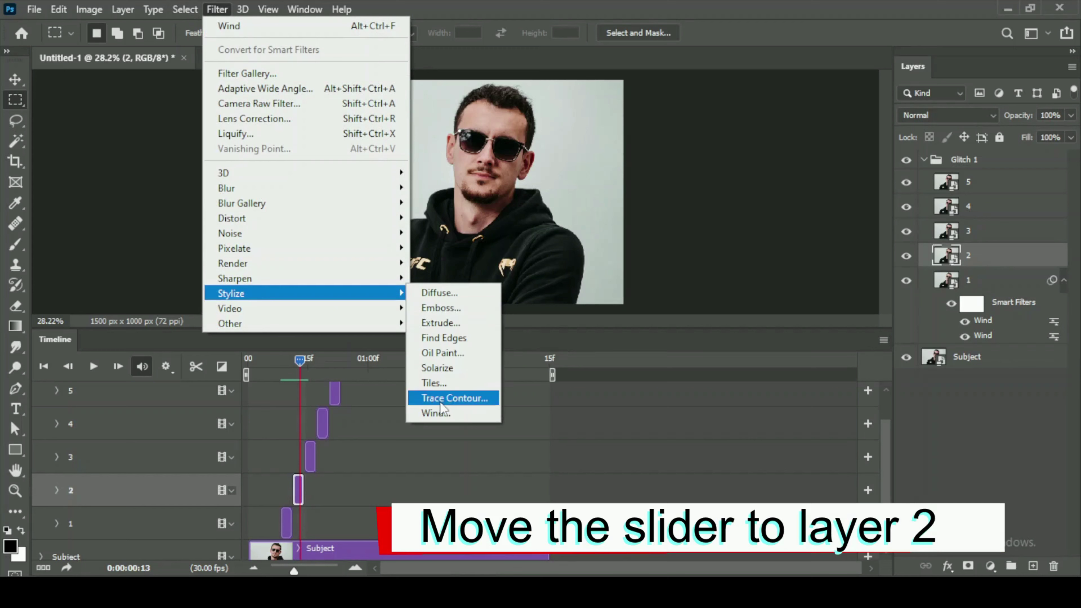
left_click(440, 412)
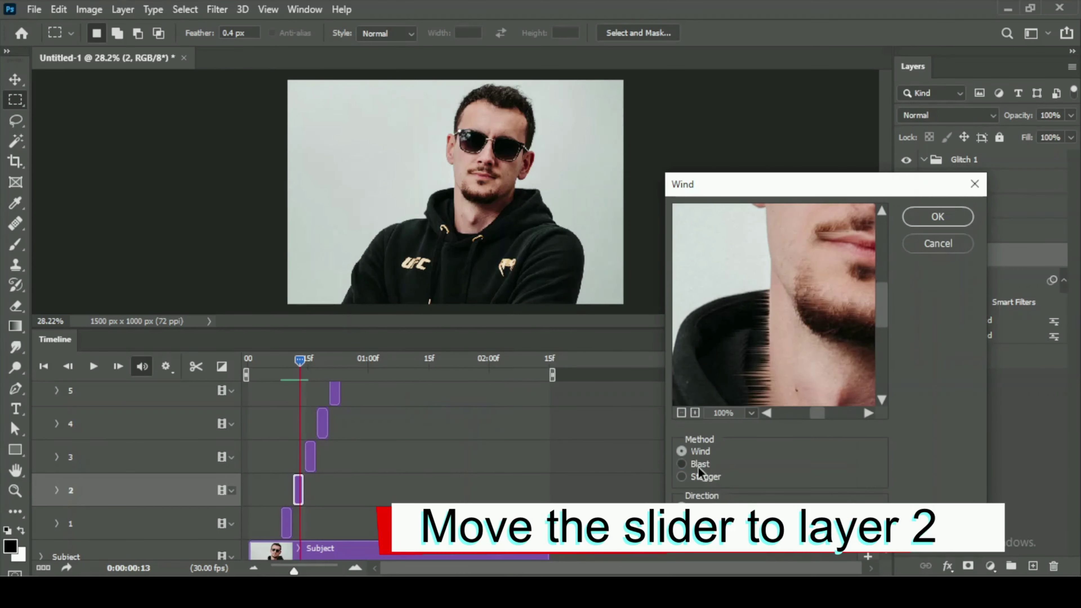
left_click(698, 466)
left_click(938, 216)
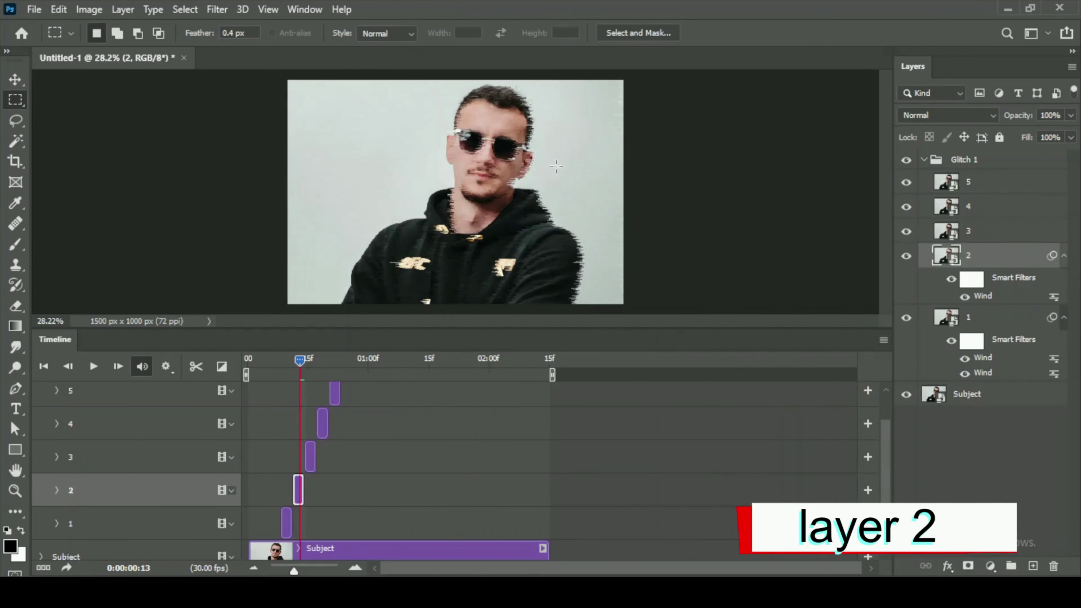
left_click(217, 9)
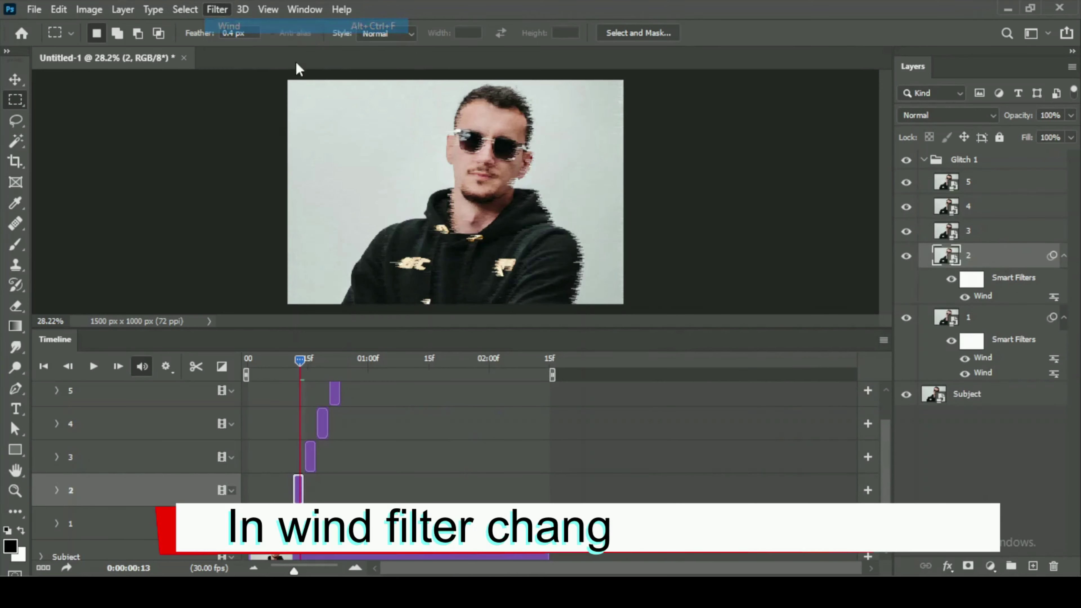
left_click(938, 216)
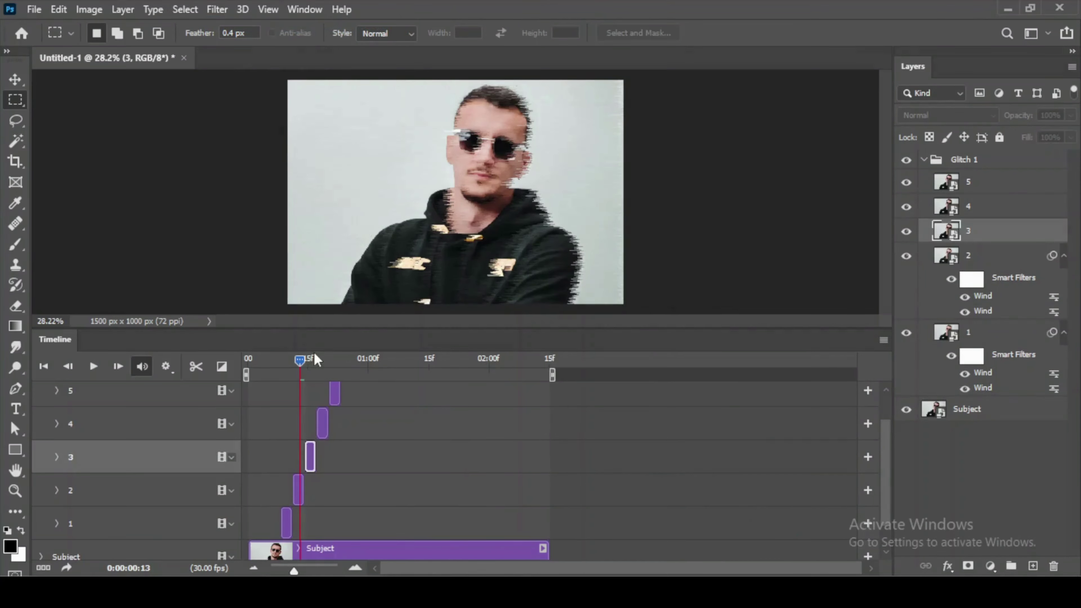
- At frame 16, add two Stagger-method Wind filters to layer 3
left_click_drag(300, 360, 312, 360)
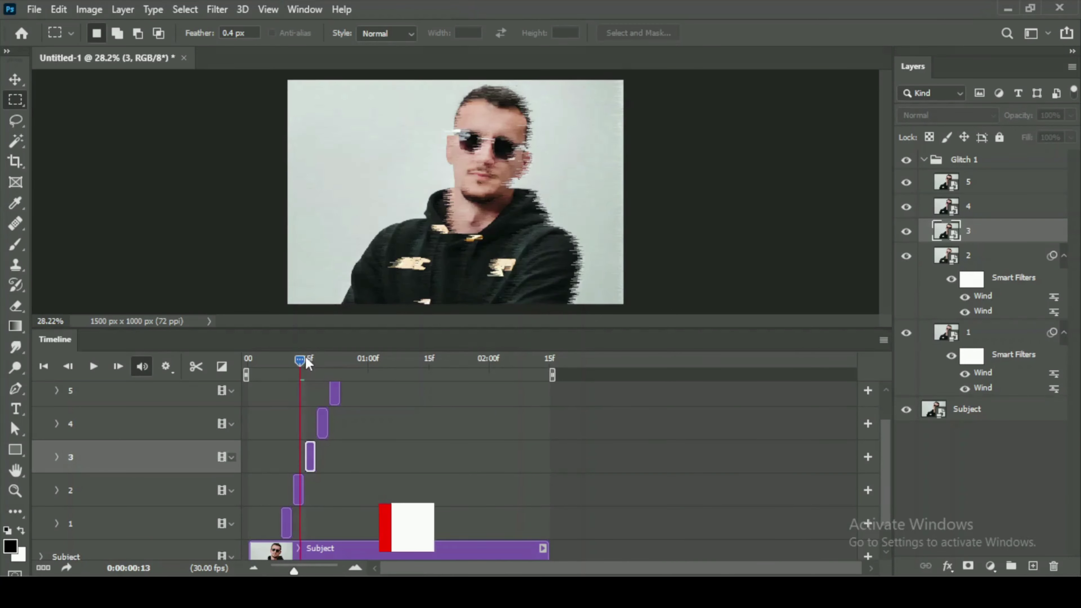
left_click(217, 9)
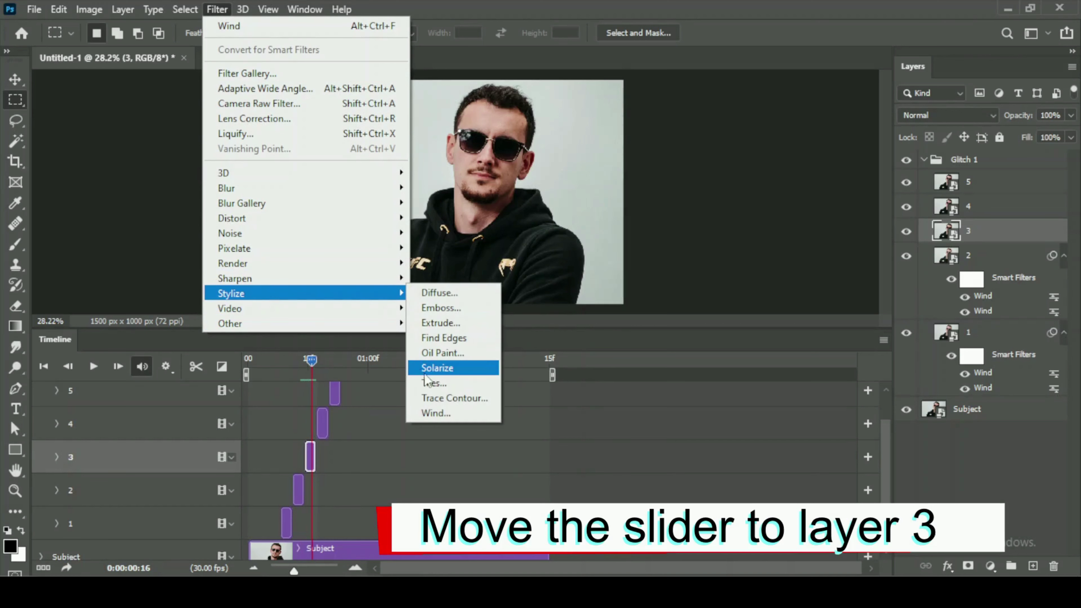
mouse_move(231, 293)
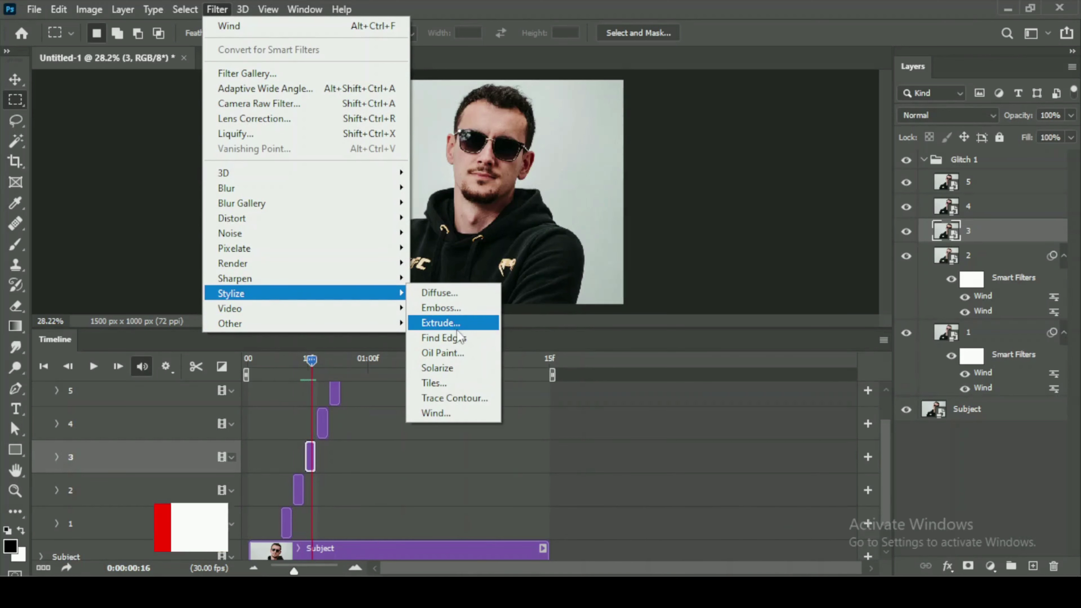
left_click(436, 413)
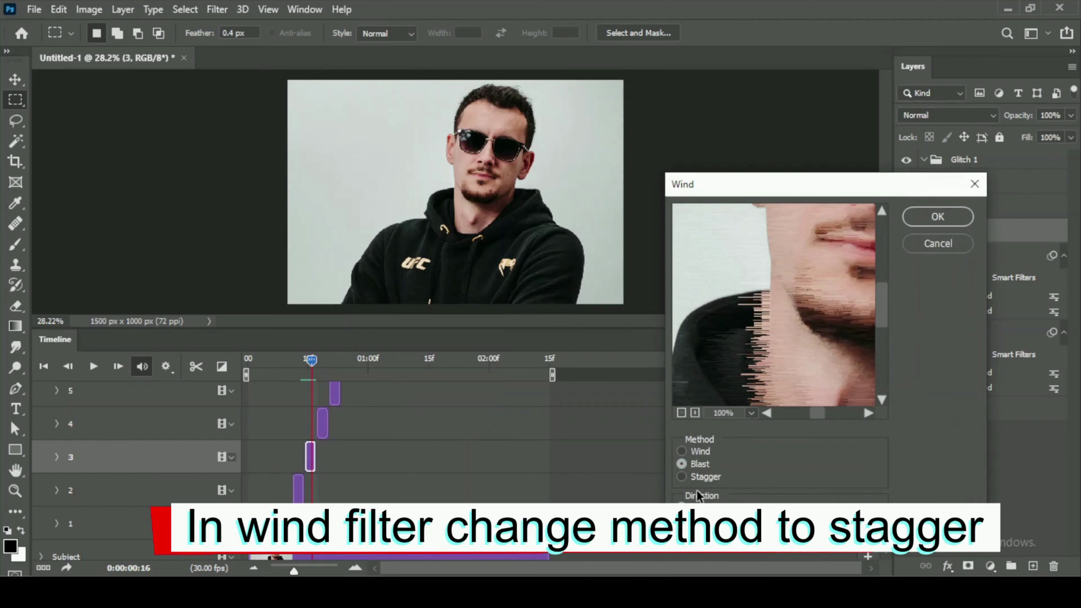
left_click(703, 477)
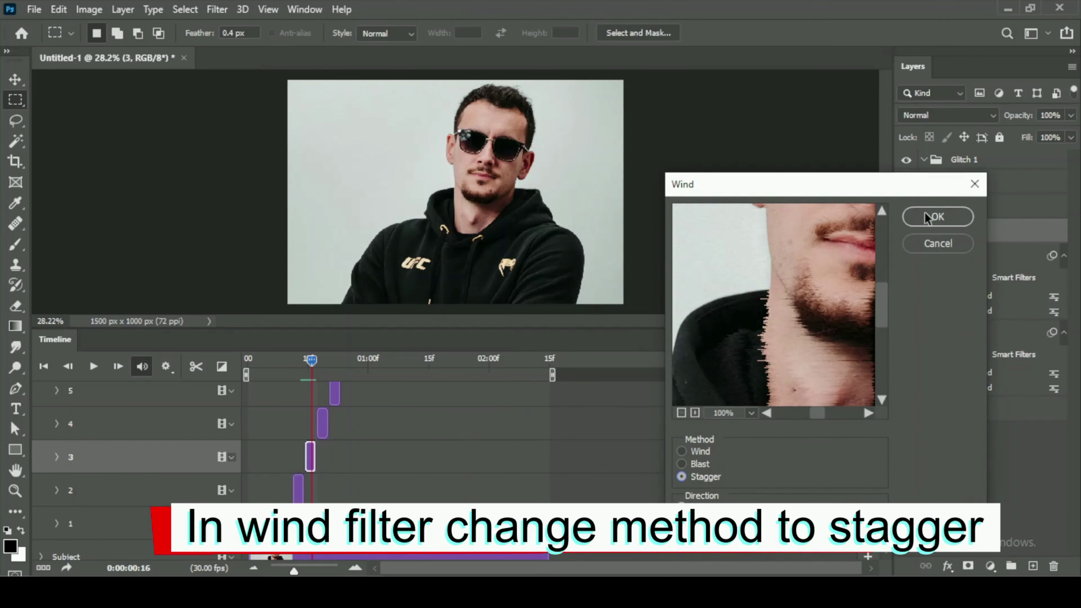
left_click(938, 216)
left_click(217, 9)
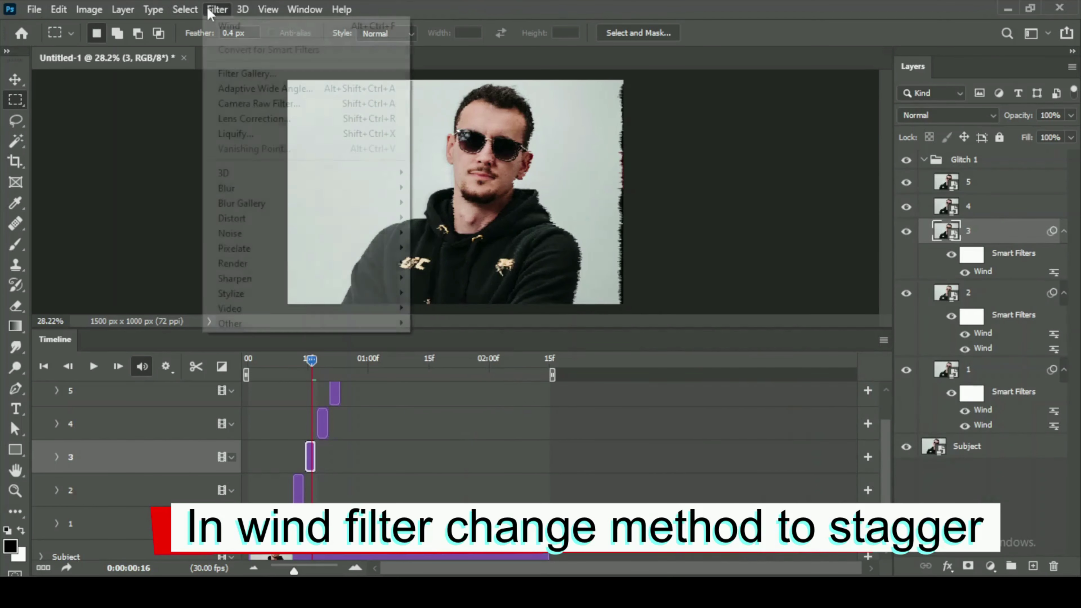
left_click(224, 27)
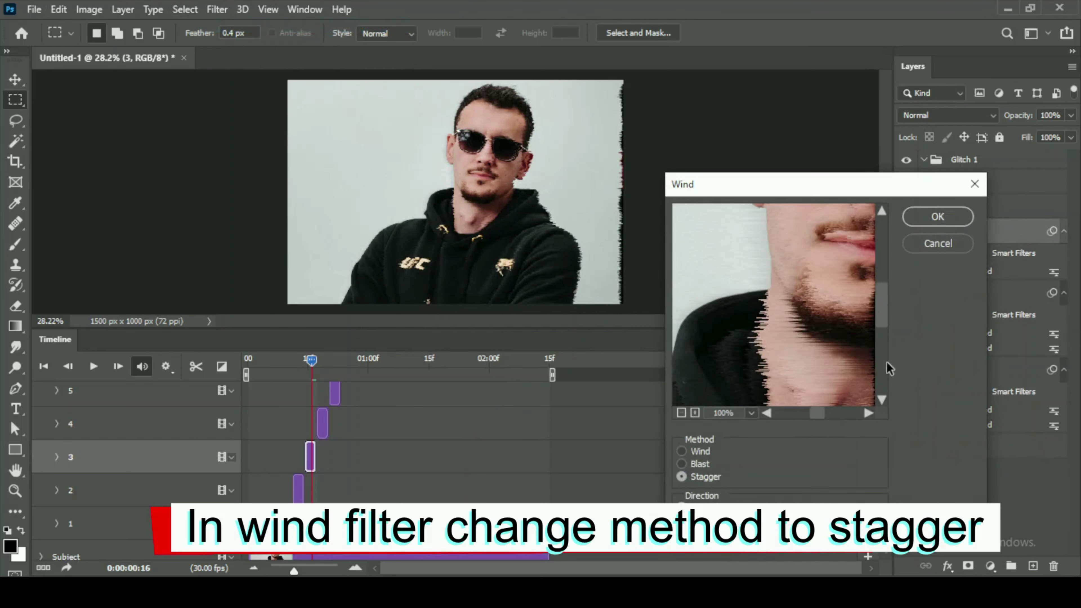
left_click(938, 216)
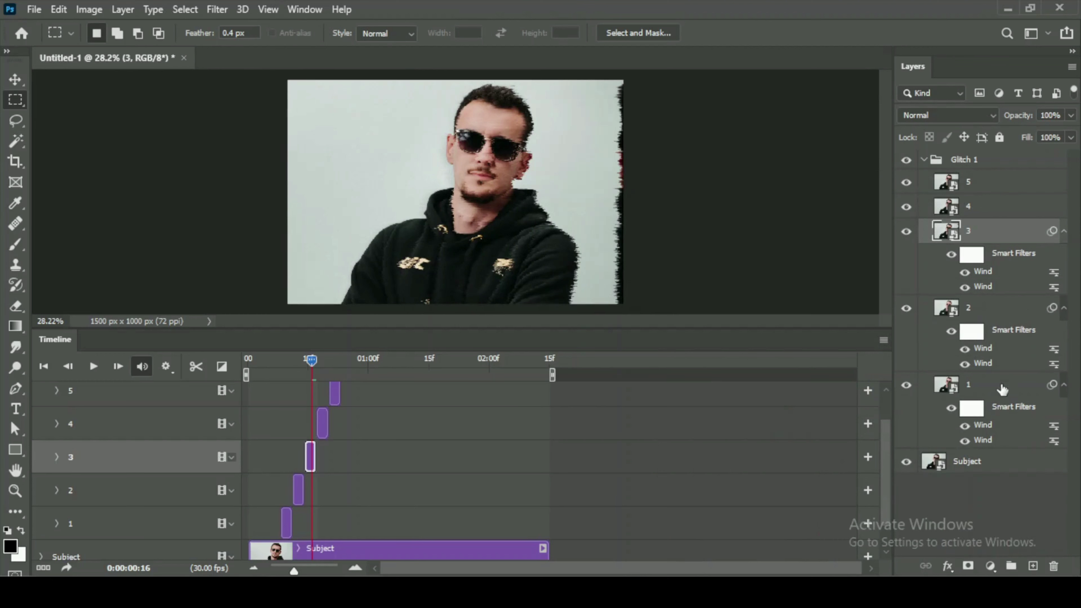
- Alt-drag layer 2's Wind smart filters onto layer 4 to copy them
left_click(1009, 310)
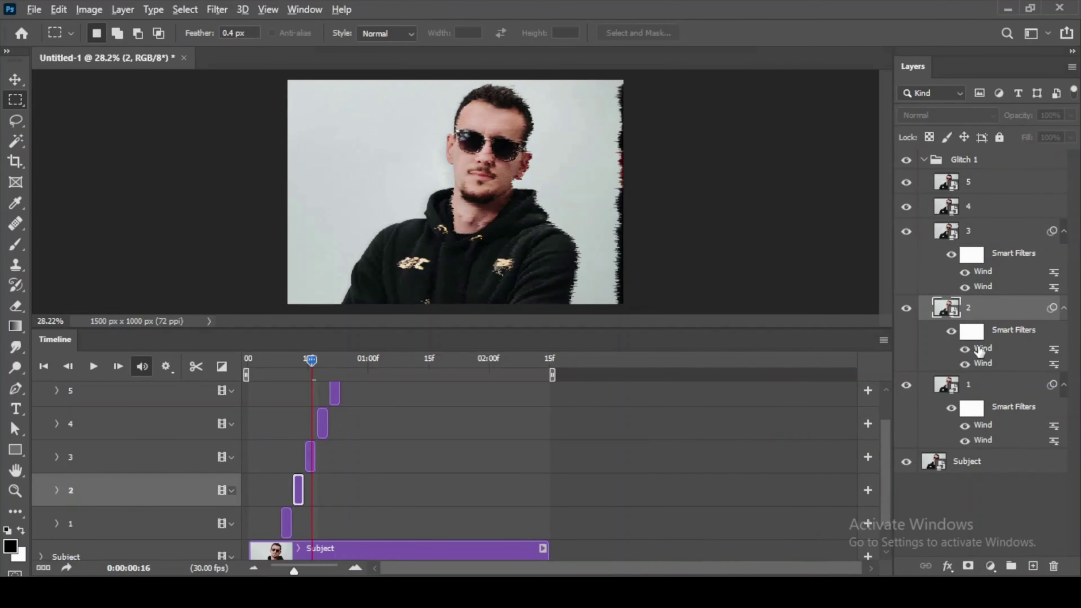
key("alt")
left_click_drag(981, 360, 978, 313)
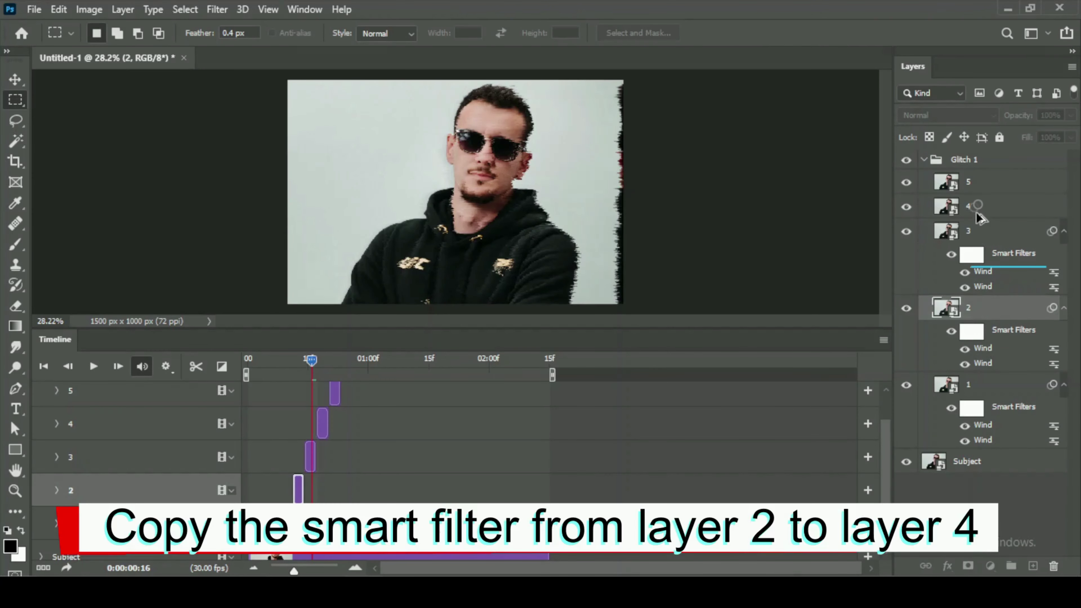
left_click_drag(978, 313, 975, 212)
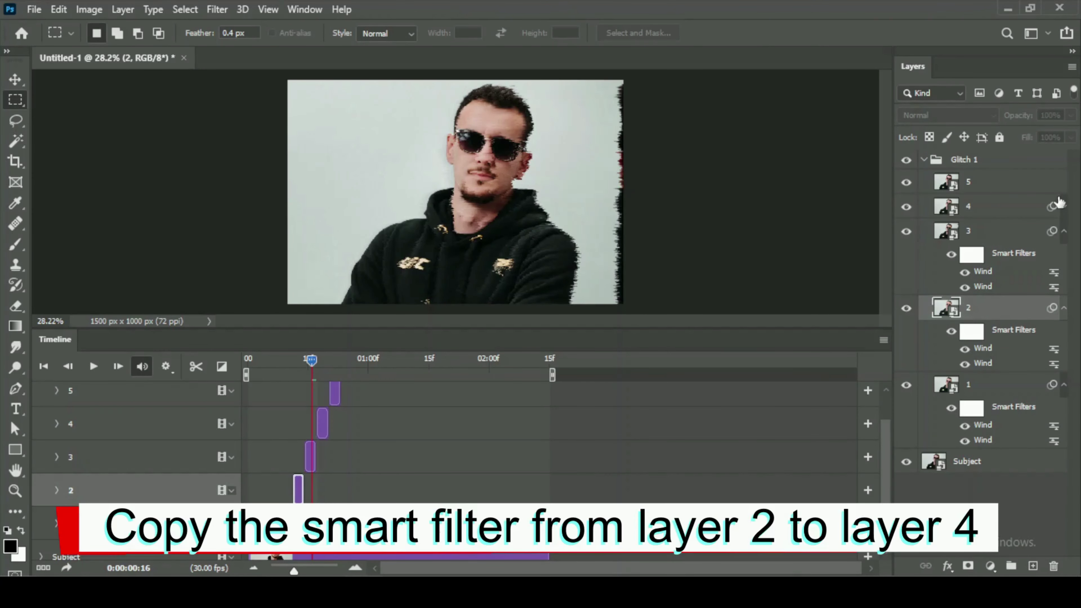
- Copy layer 1's Wind smart filters onto layer 5 and collapse the Glitch 1 group
left_click(993, 391)
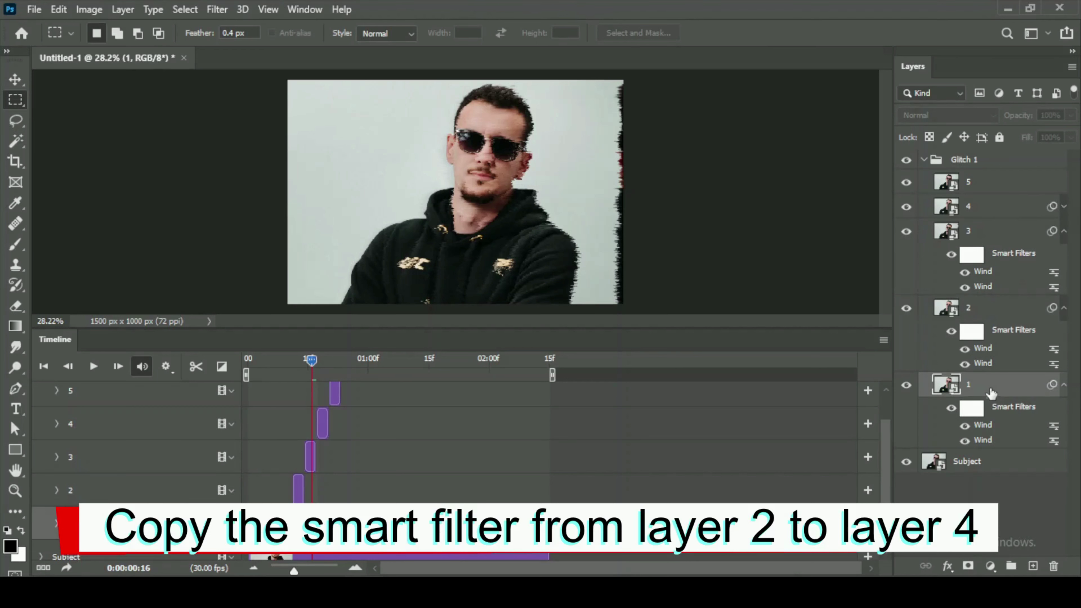
left_click_drag(981, 427, 967, 186)
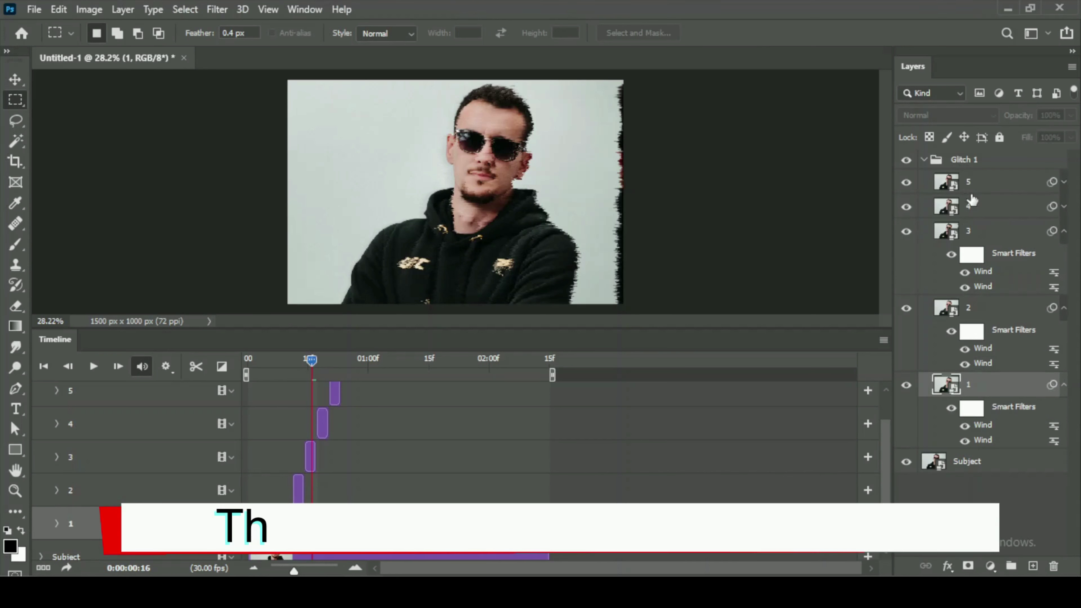
left_click(924, 161)
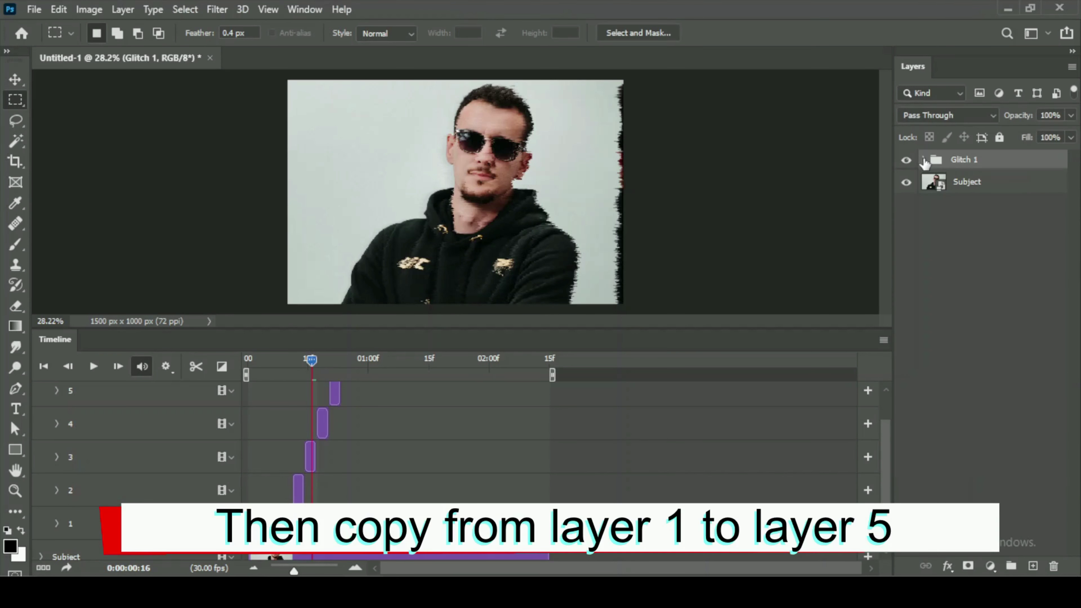
left_click(906, 161)
left_click_drag(309, 363, 339, 365)
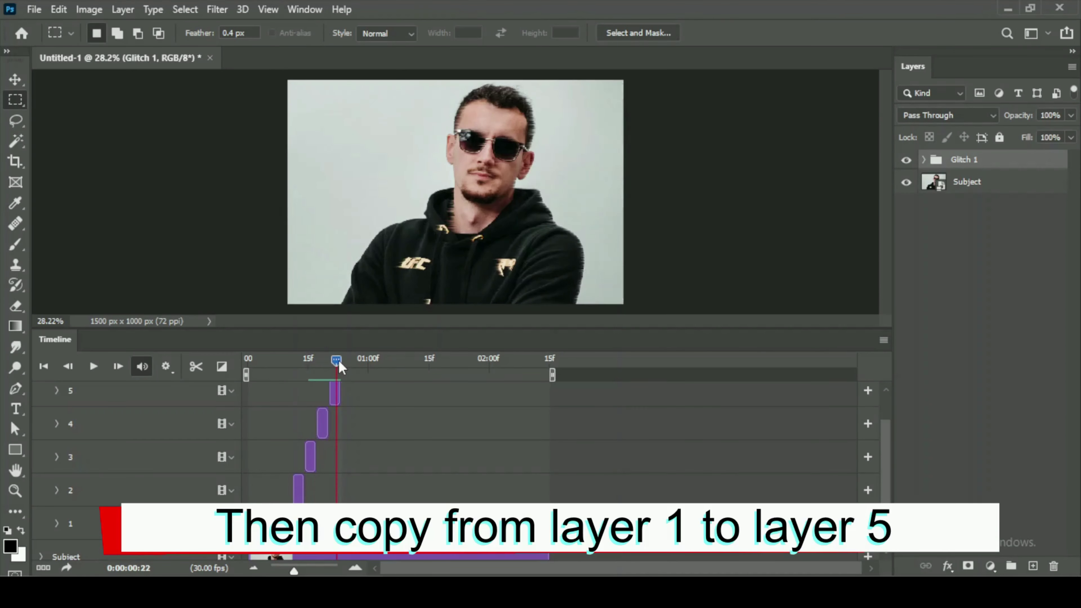
left_click_drag(336, 362, 256, 379)
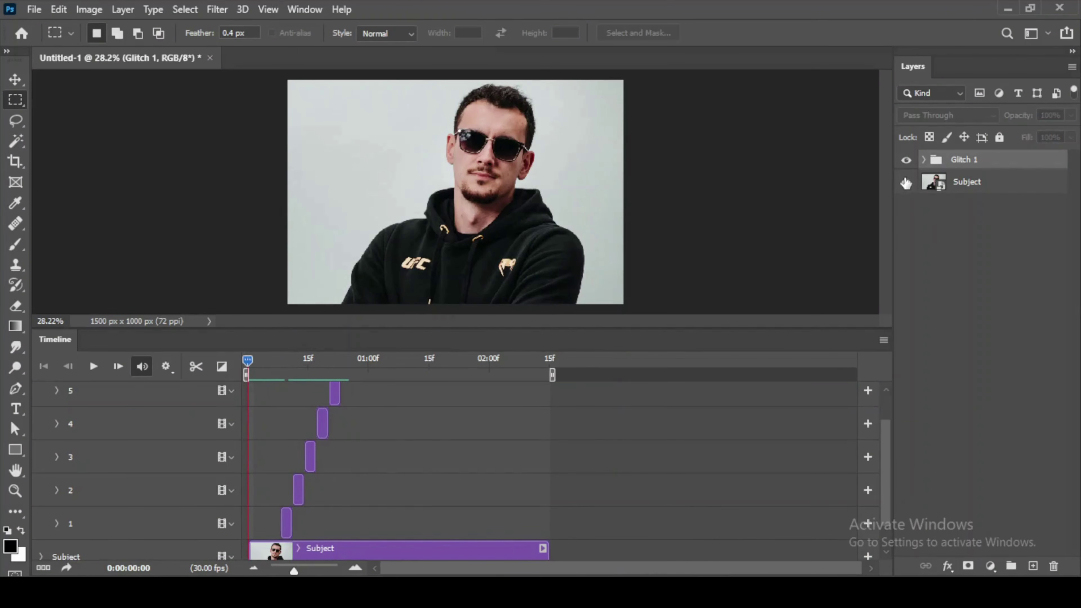
left_click(906, 160)
- Duplicate the Glitch 1 group and rename the copy 'Glitch 2'
key("ctrl+j")
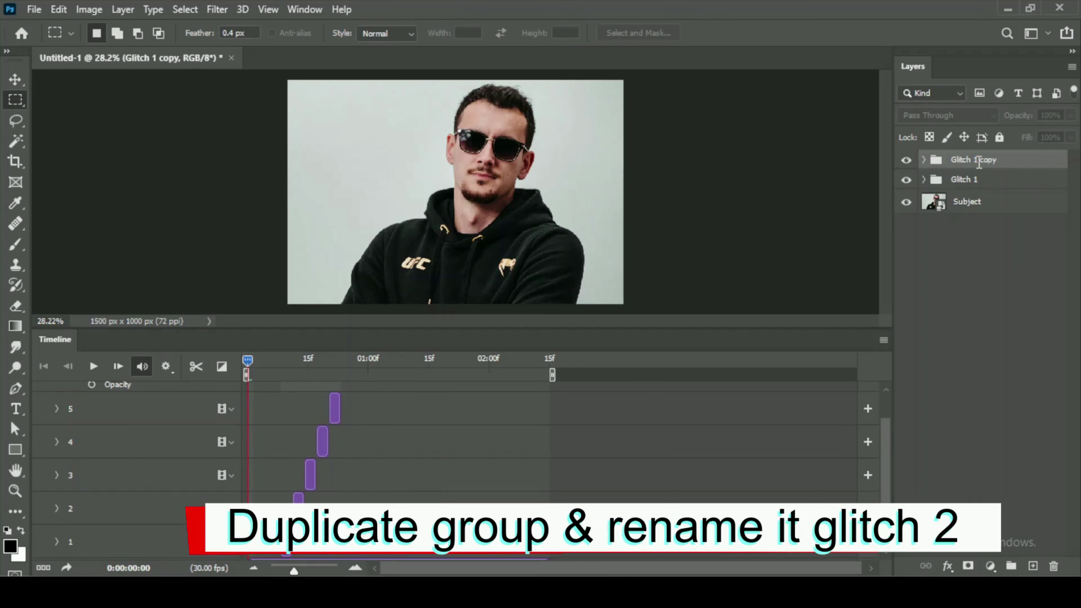
double_click(979, 160)
left_click(1004, 160)
key("BackSpace")
key("BackSpace")
type("2")
left_click(984, 277)
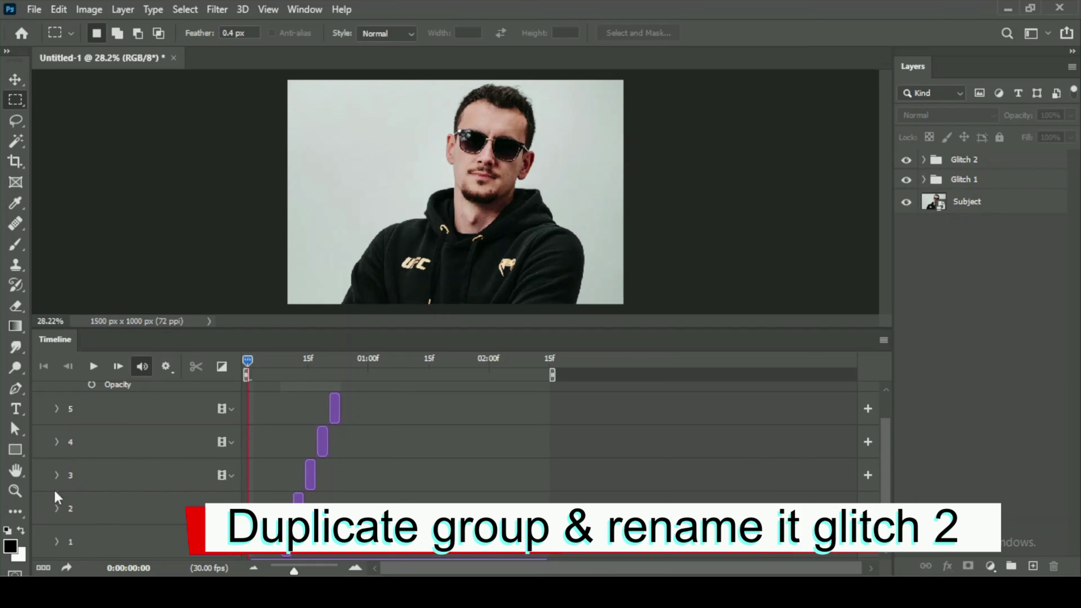
- Shift the Glitch 2 clip in the timeline so it starts after Glitch 1
left_click_drag(887, 432, 888, 388)
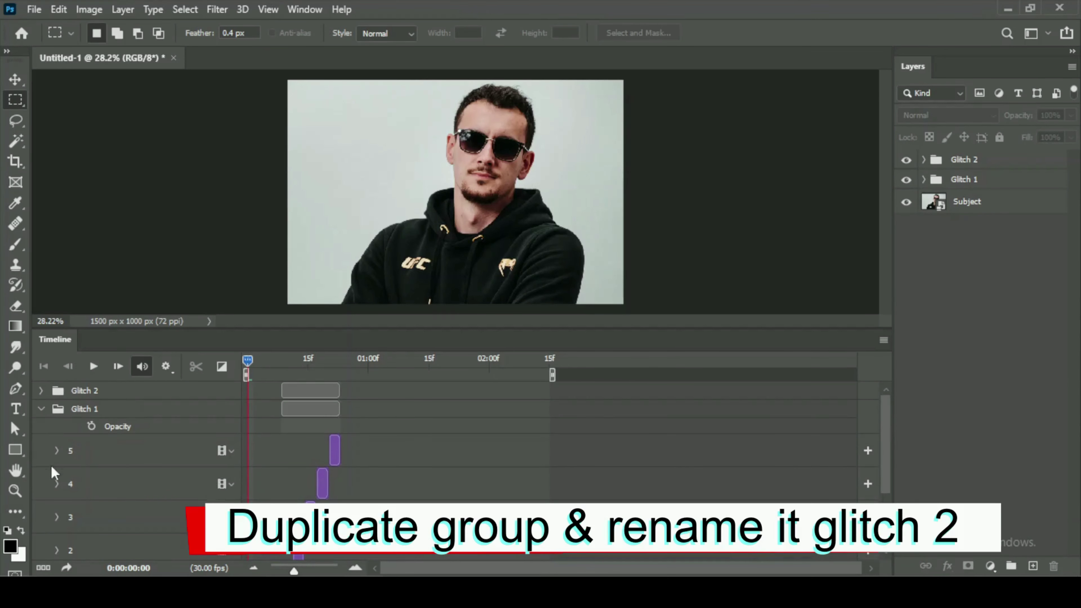
left_click(41, 409)
left_click(113, 393)
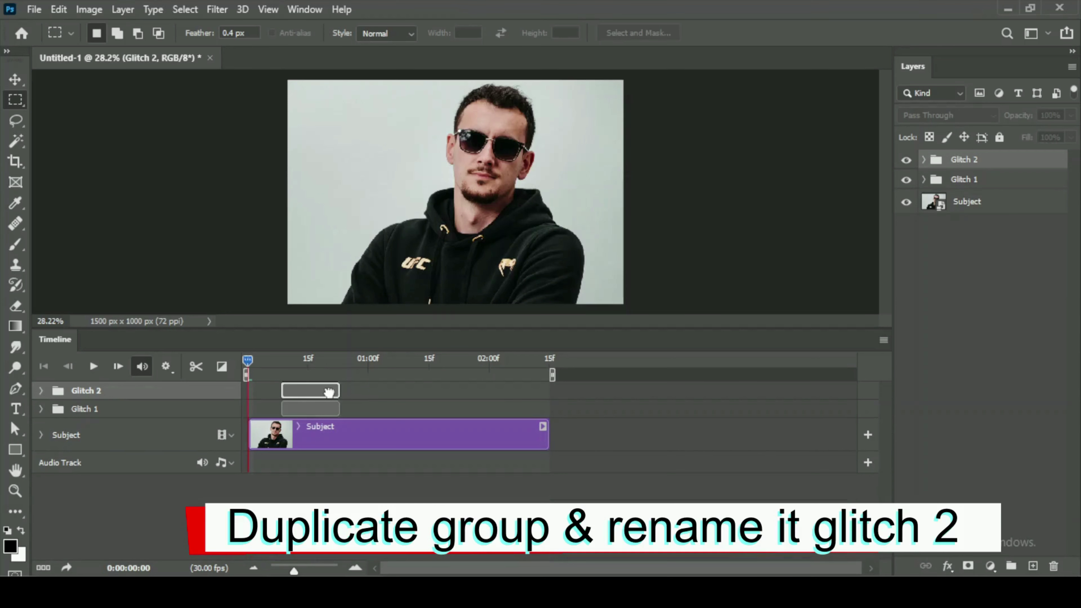
mouse_move(314, 392)
left_mouse_down()
mouse_move(404, 392)
mouse_move(391, 392)
left_mouse_up()
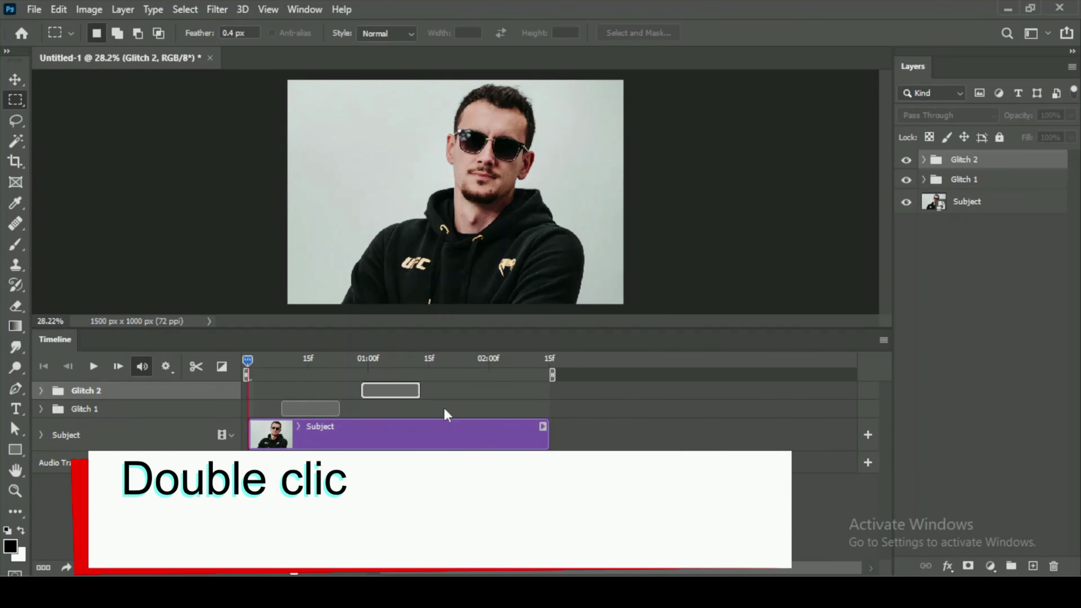
- Expand Glitch 2 in Layers and Timeline, and move the playhead to about one second
left_click(923, 161)
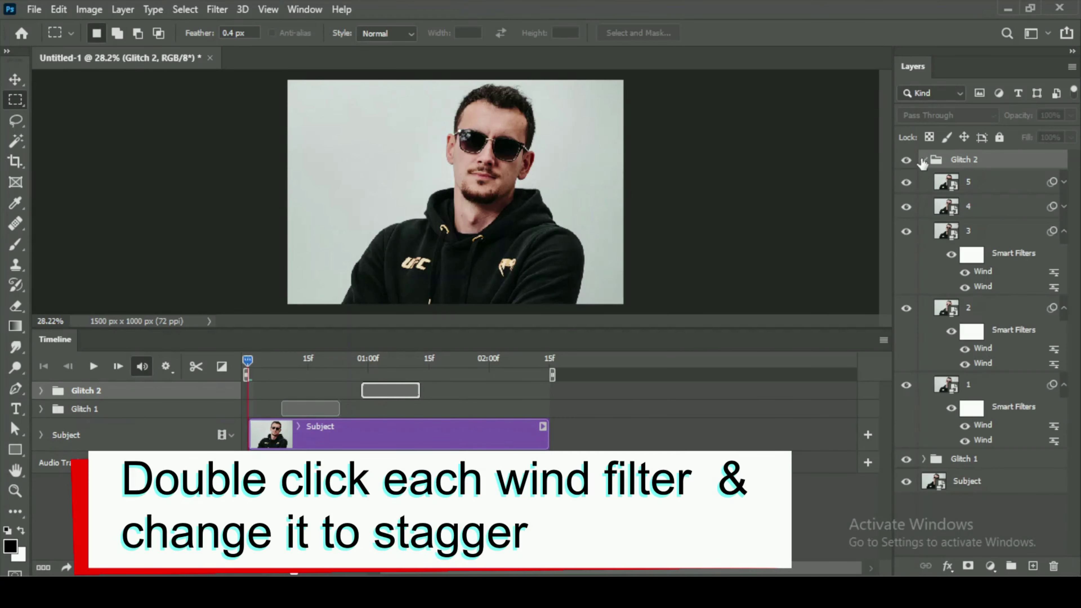
left_click(41, 391)
scroll(350, 409, "down", 1)
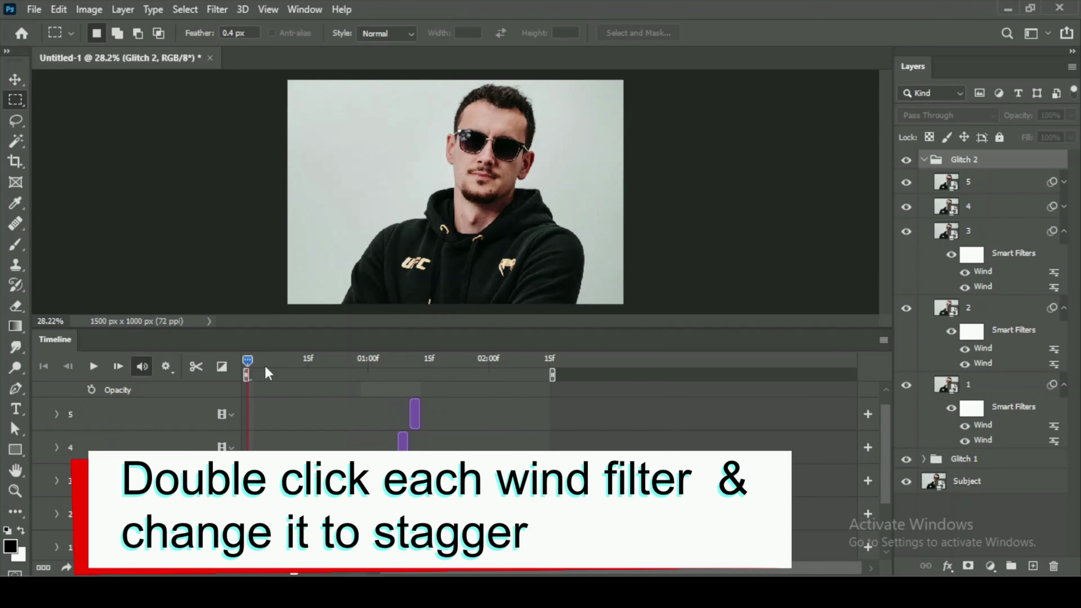
left_click_drag(248, 360, 364, 379)
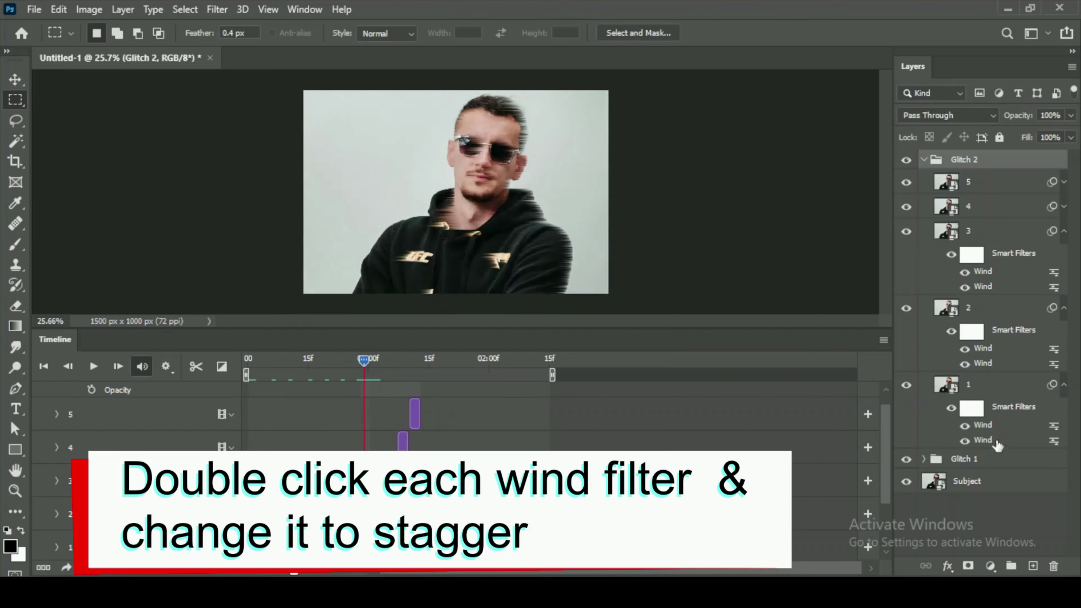
- Set both of layer 1's Wind smart filters to the Stagger method
left_click(994, 389)
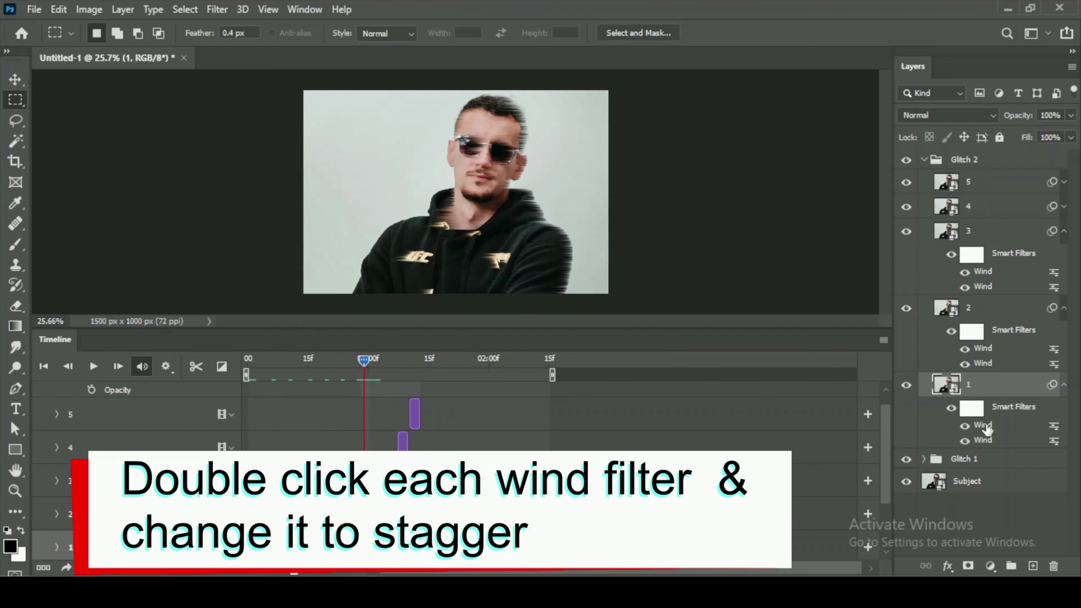
double_click(983, 440)
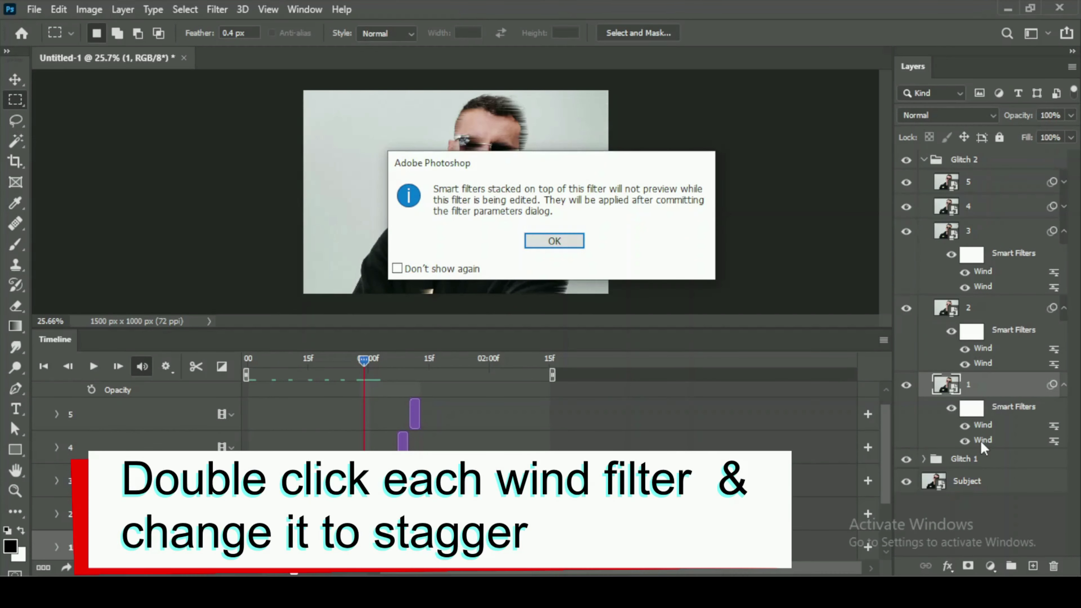
key("Return")
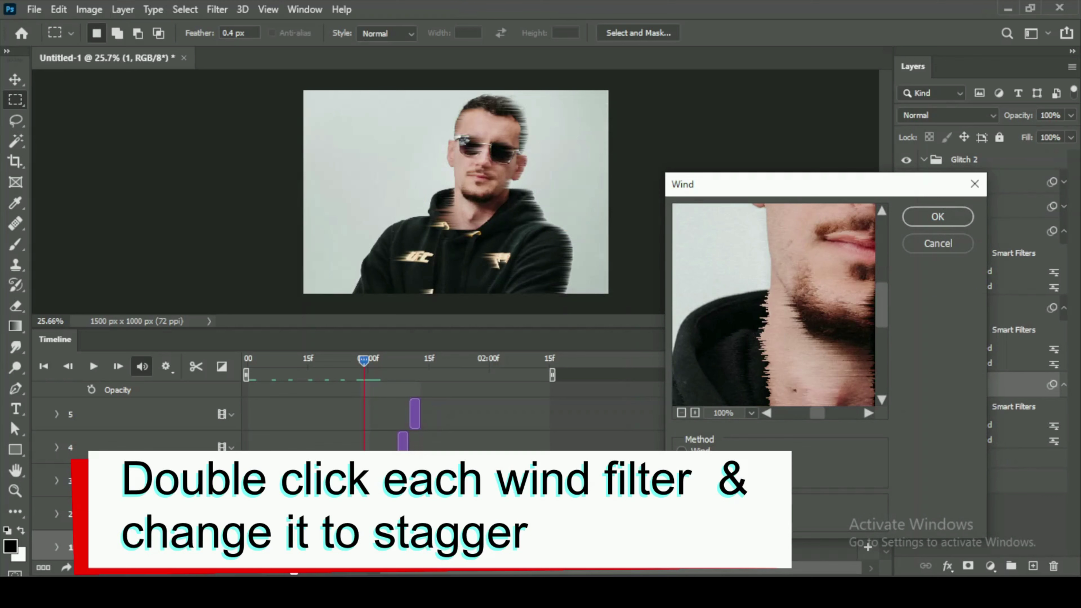
left_click(938, 216)
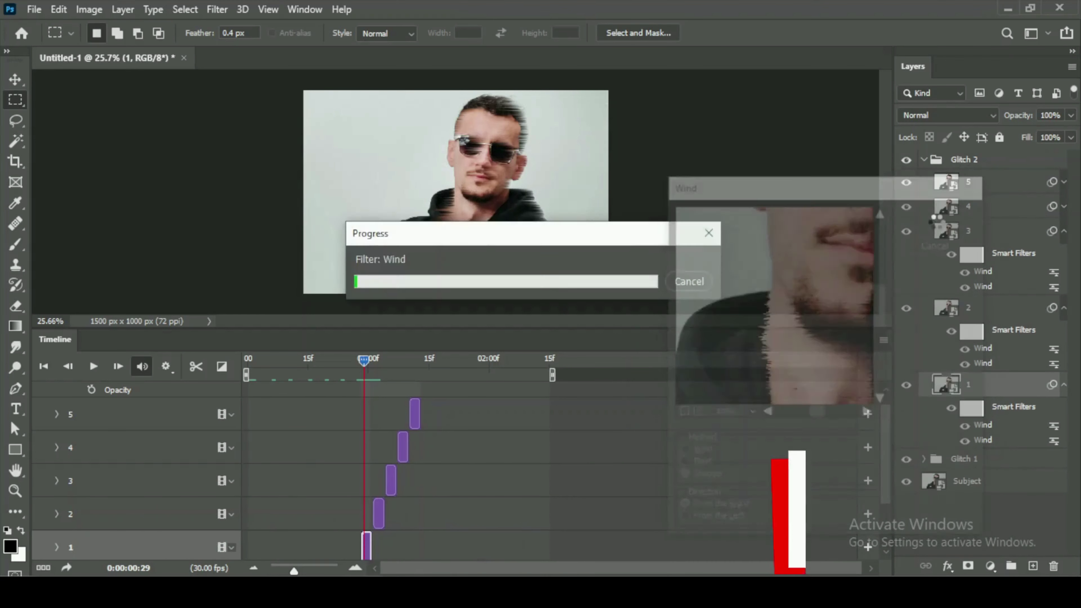
double_click(983, 426)
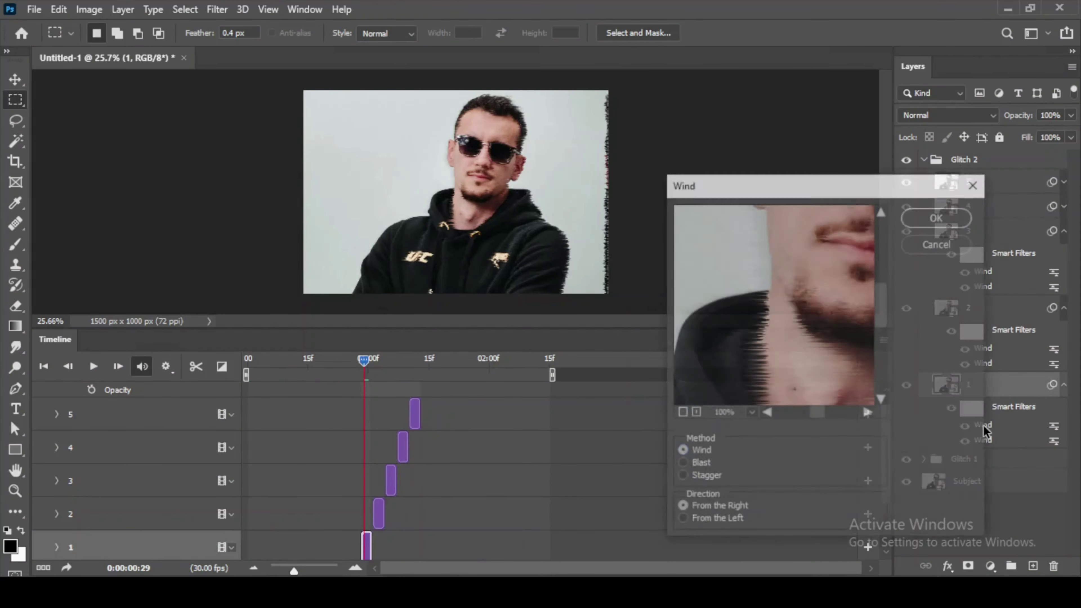
left_click(701, 479)
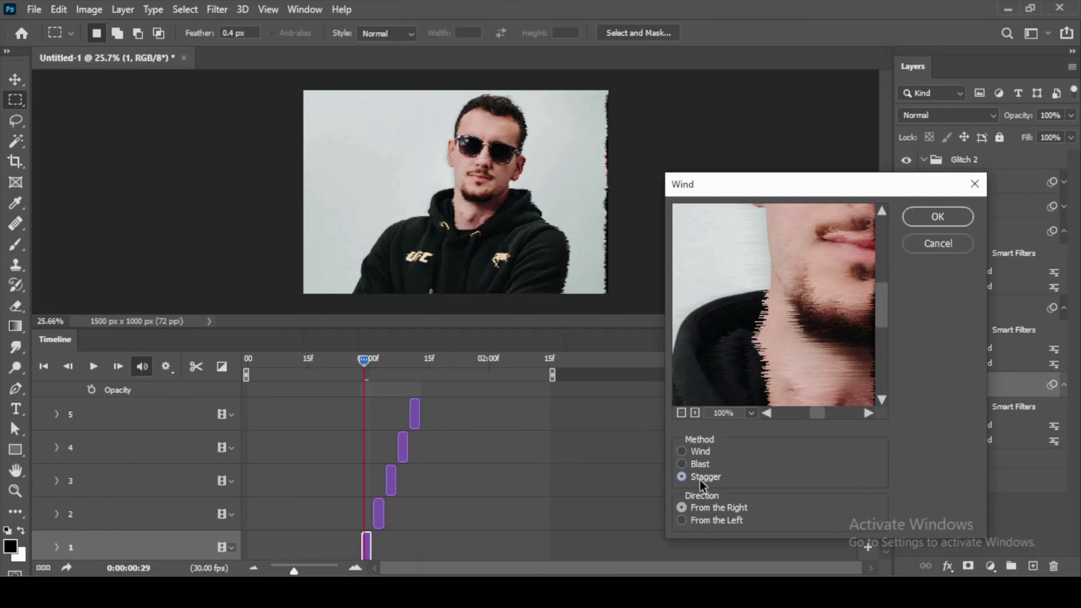
left_click(944, 221)
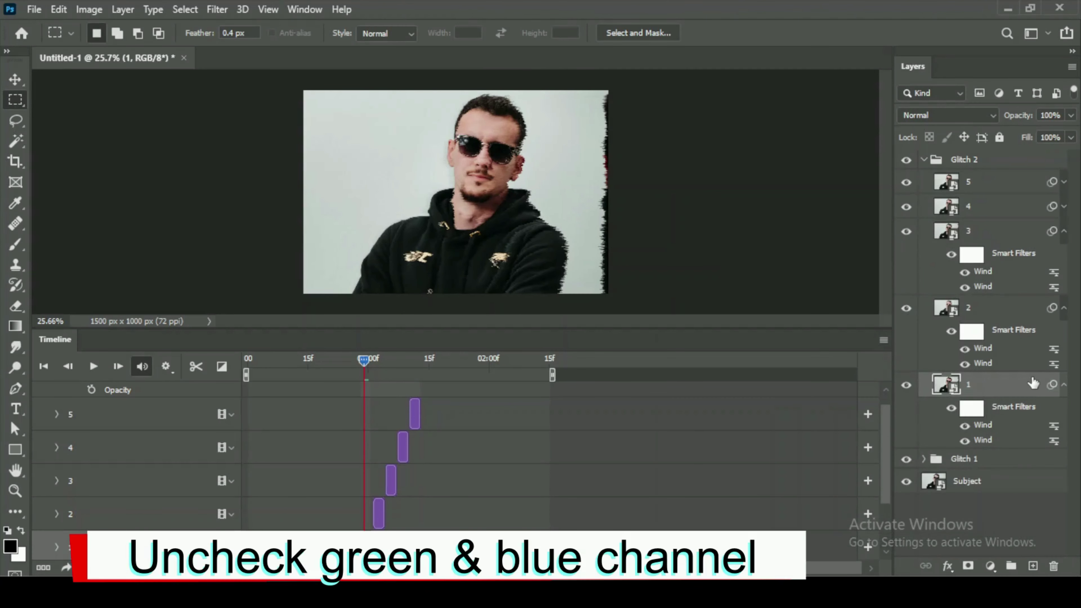
- In layer 1's Blending Options, uncheck channels so only red remains
double_click(1033, 383)
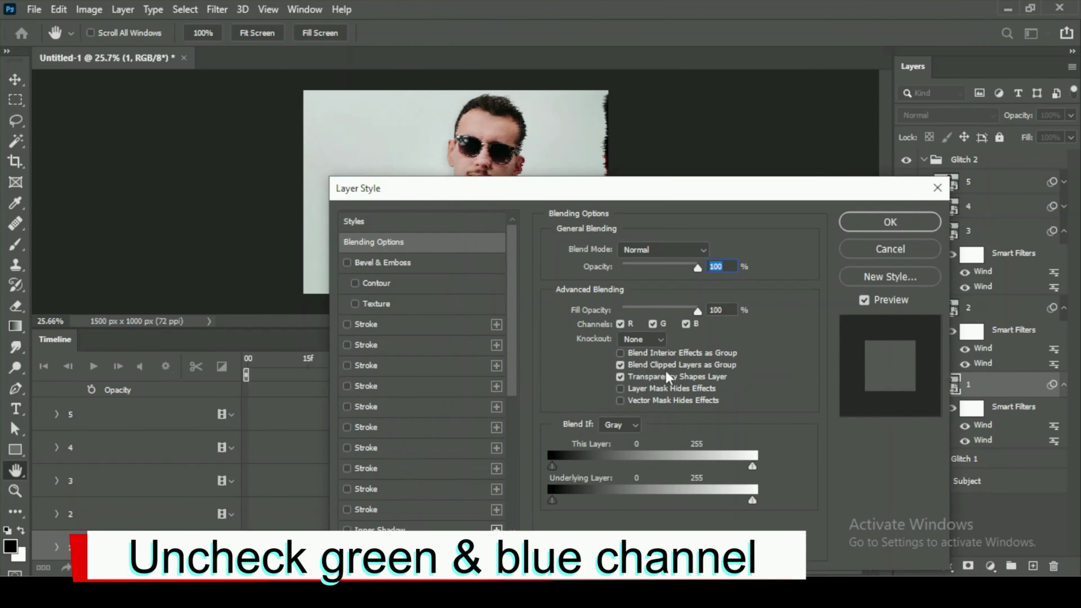
left_click(652, 325)
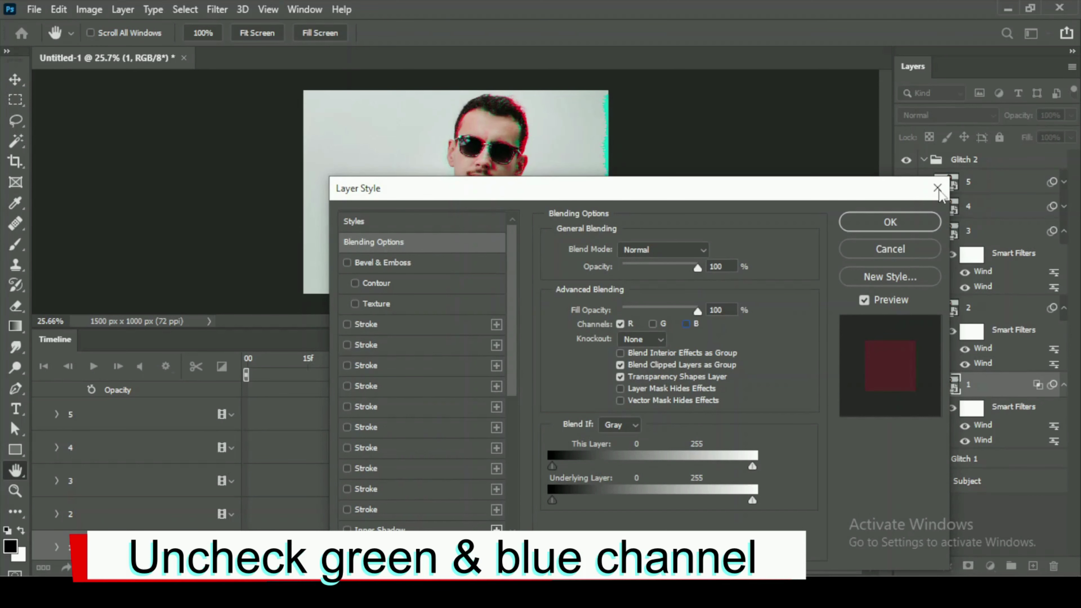
left_click(890, 222)
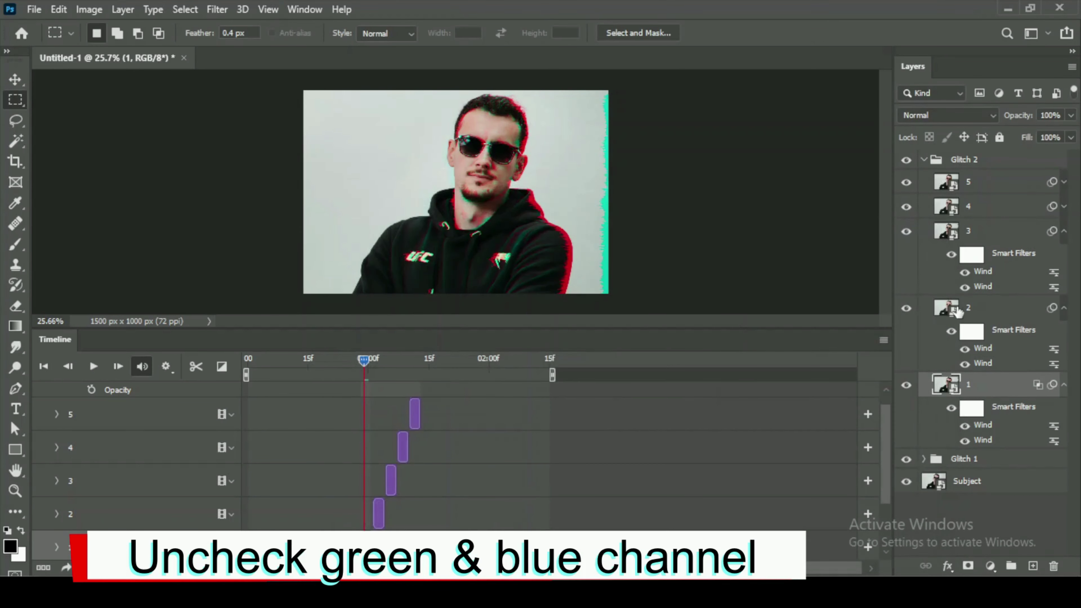
- Set both of layer 2's Wind smart filters to the Stagger method
left_click(979, 309)
double_click(984, 364)
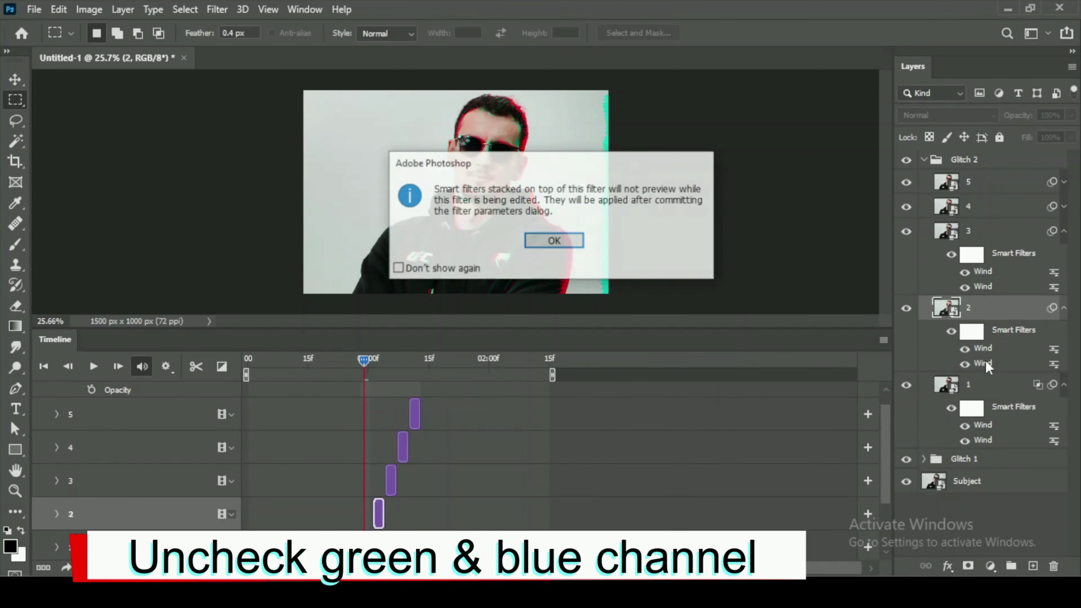
left_click(552, 239)
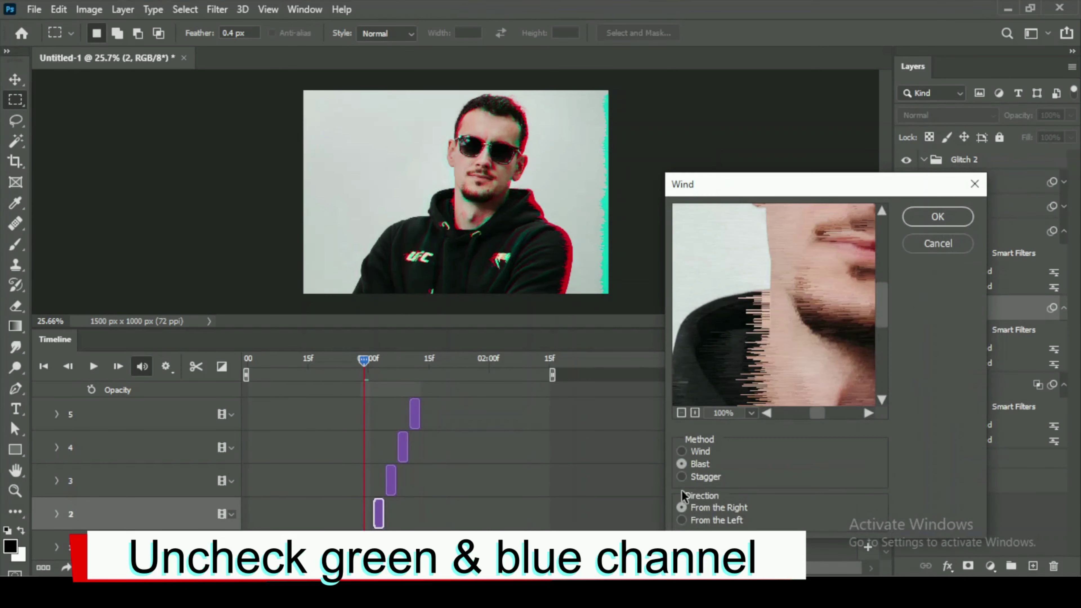
left_click(703, 477)
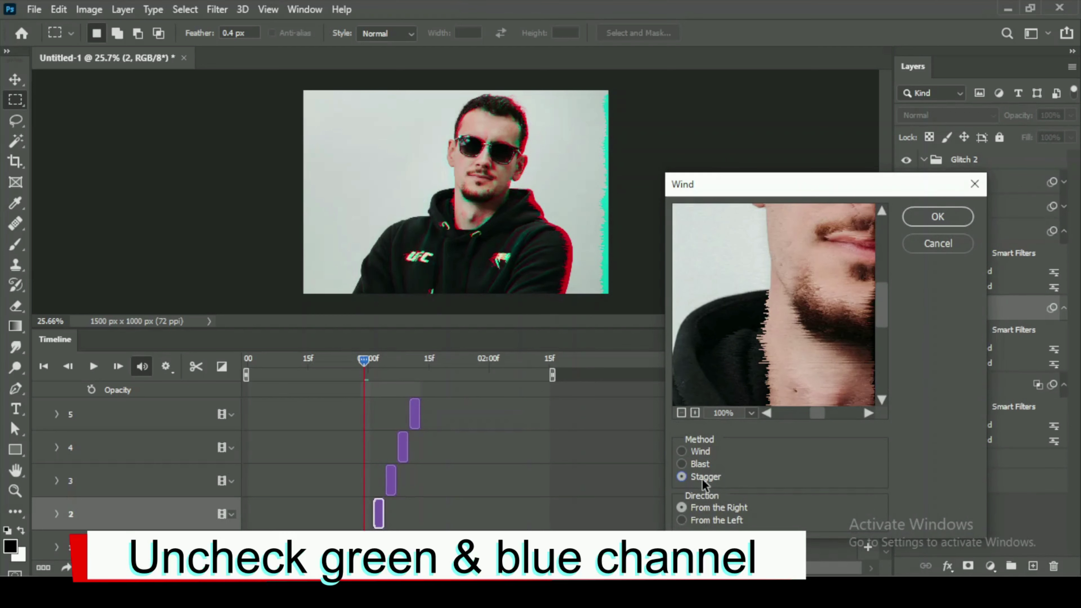
left_click(938, 216)
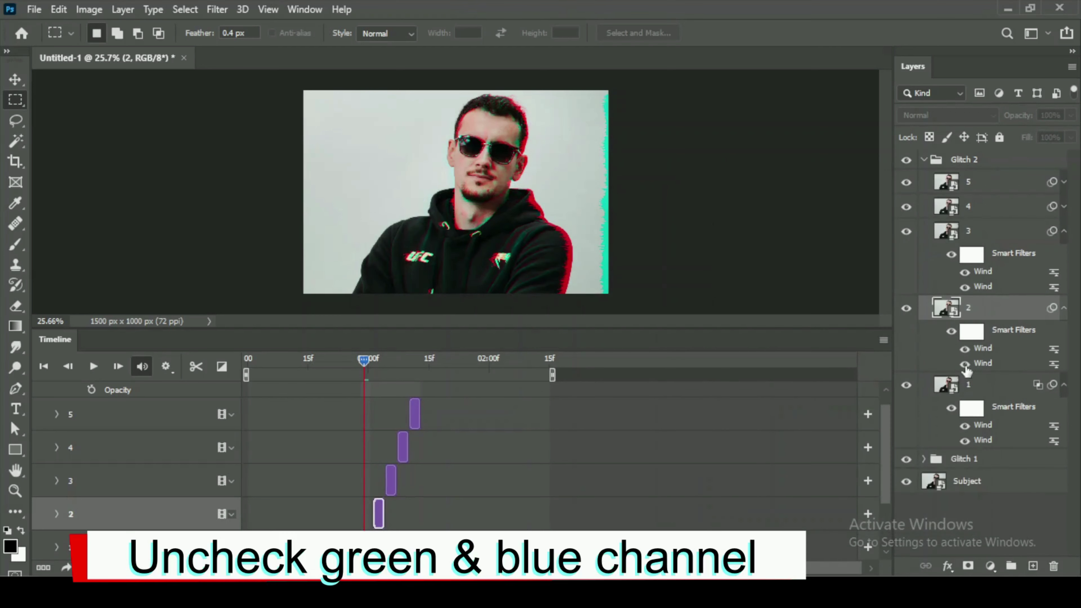
double_click(976, 349)
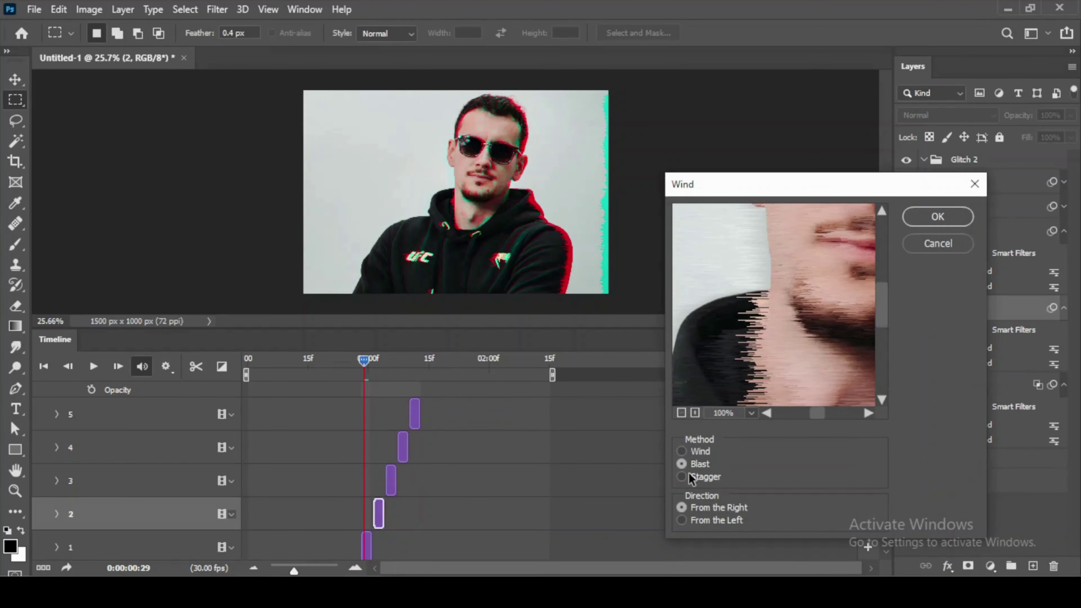
left_click(691, 475)
left_click(938, 217)
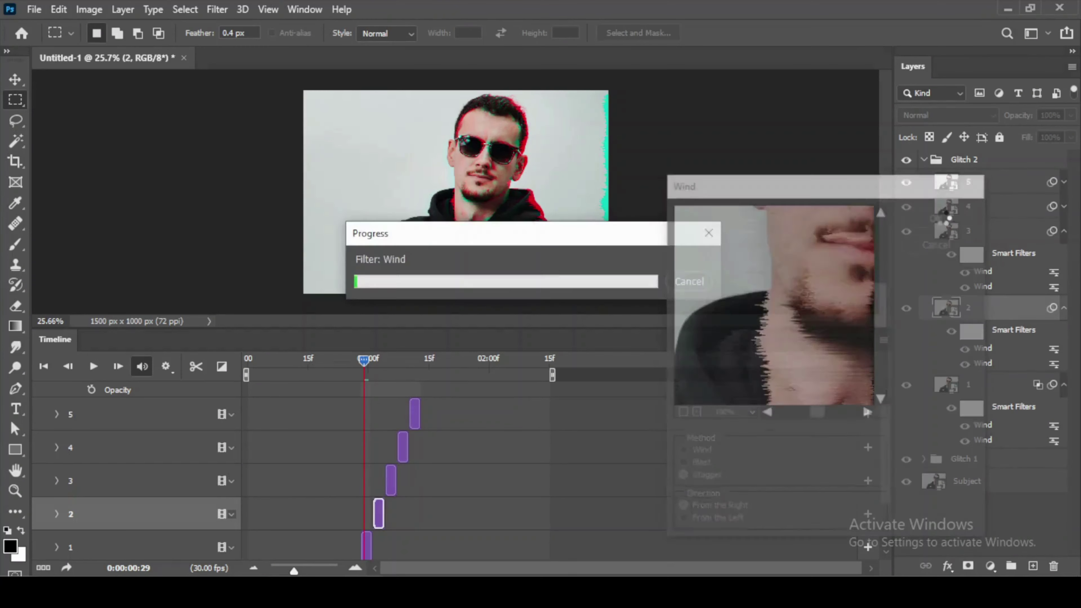
- Uncheck red and blue channels in layer 2's Blending Options, leaving only green
double_click(1009, 313)
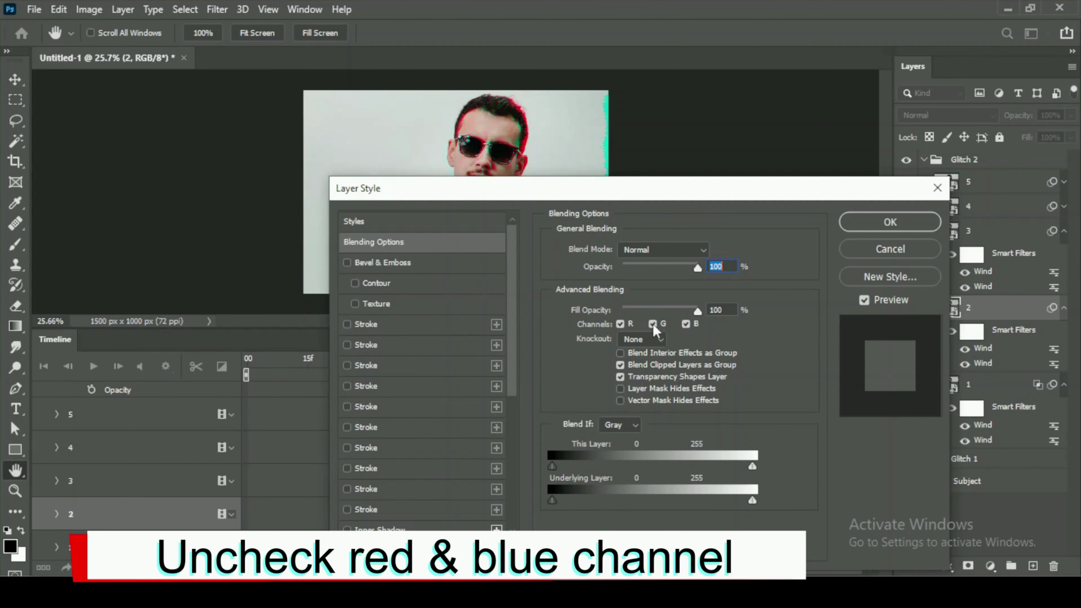
left_click(620, 325)
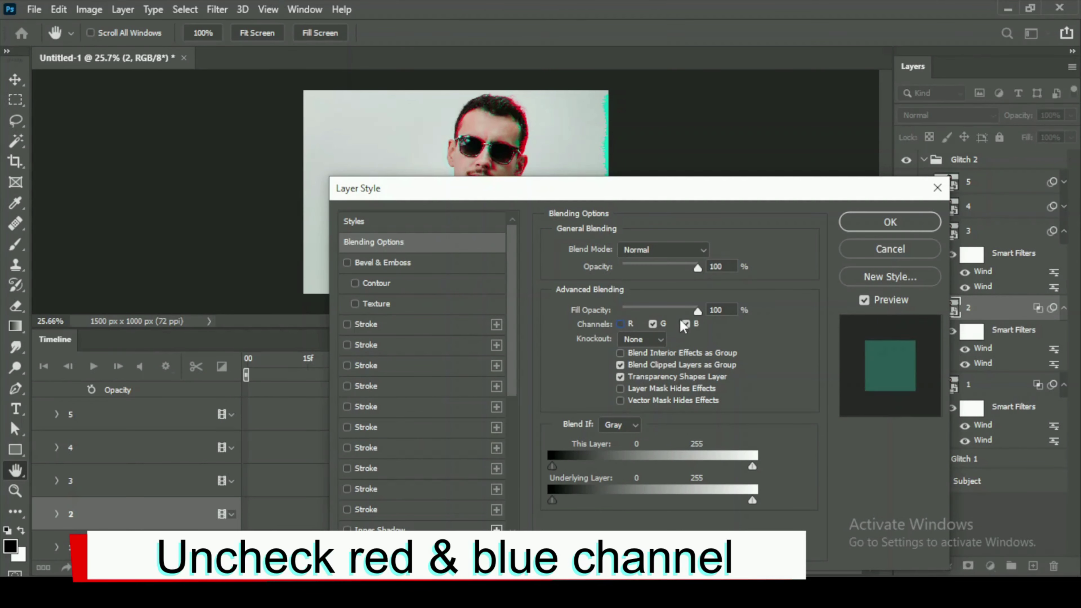
left_click(686, 324)
left_click(891, 222)
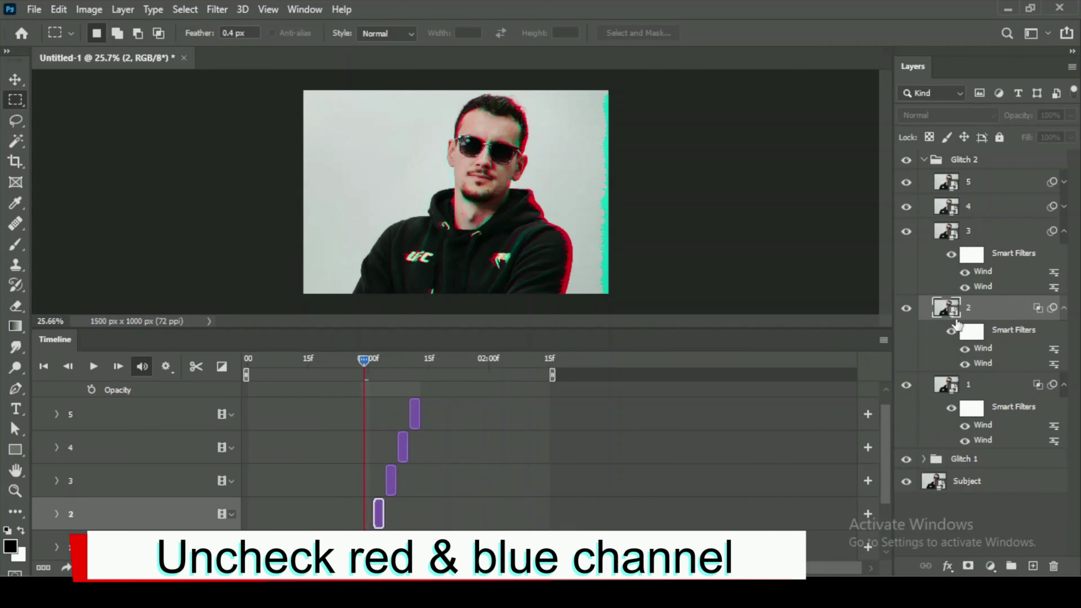
left_click(992, 241)
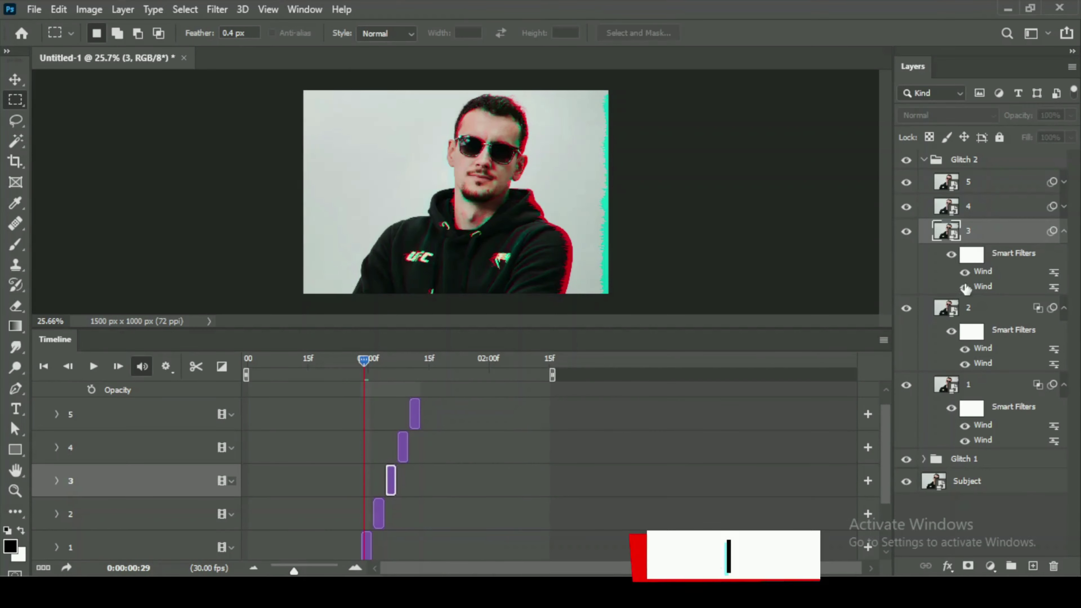
- Reapply layer 3's Wind smart filter with its Stagger setting
double_click(979, 286)
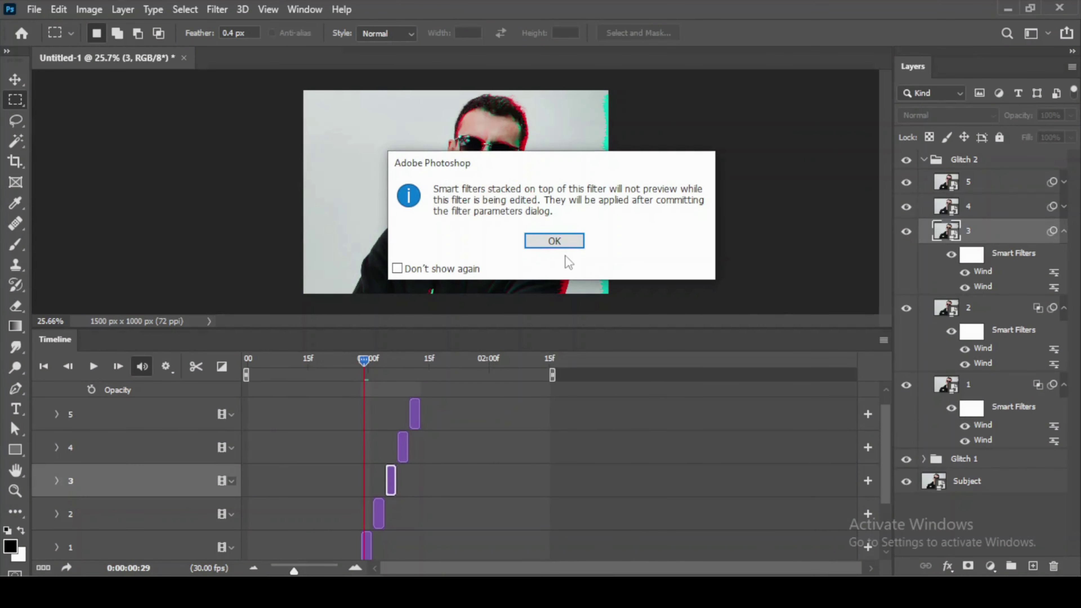
left_click(564, 246)
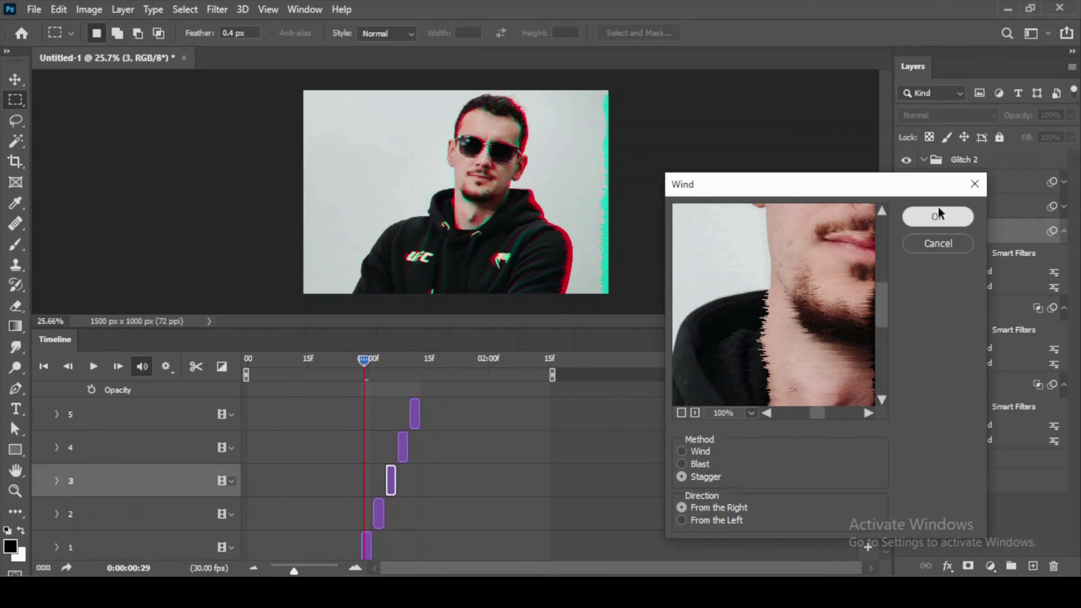
left_click(938, 215)
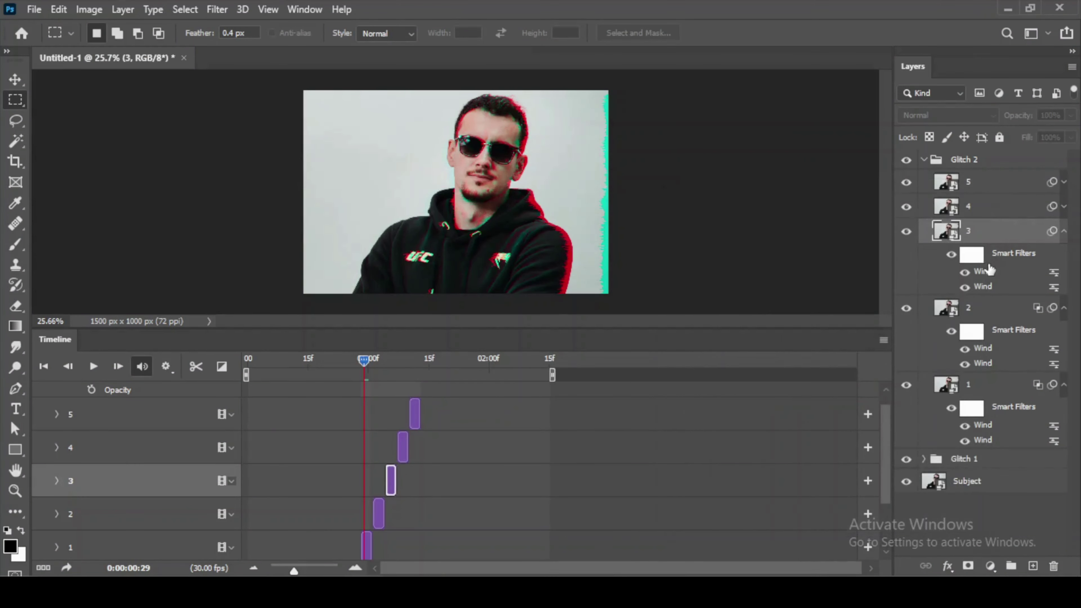
- Uncheck red and green channels in layer 3's Blending Options, leaving only blue
double_click(1014, 238)
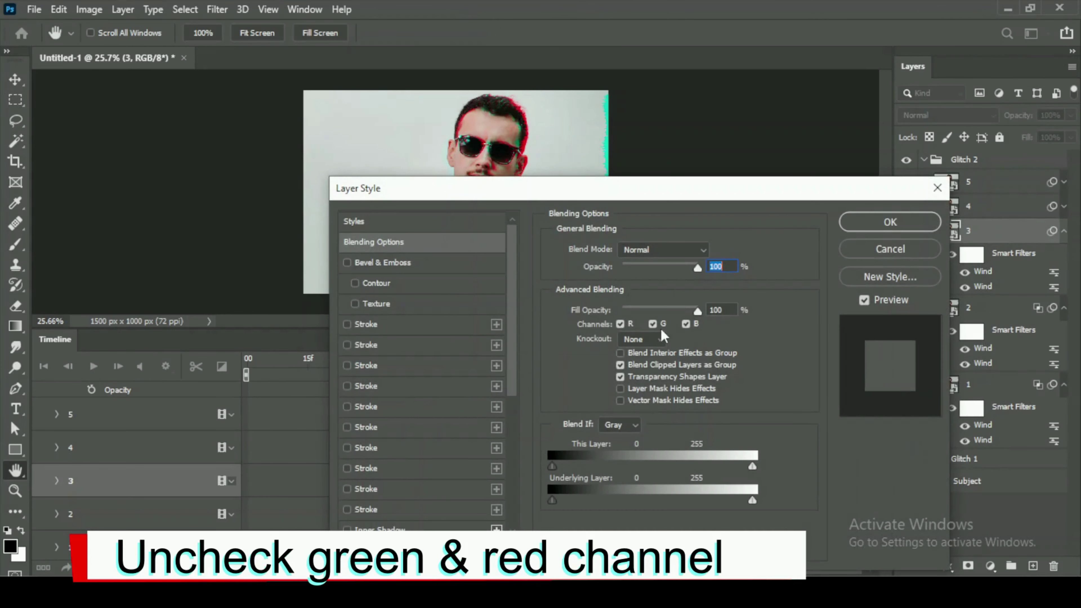
left_click(621, 324)
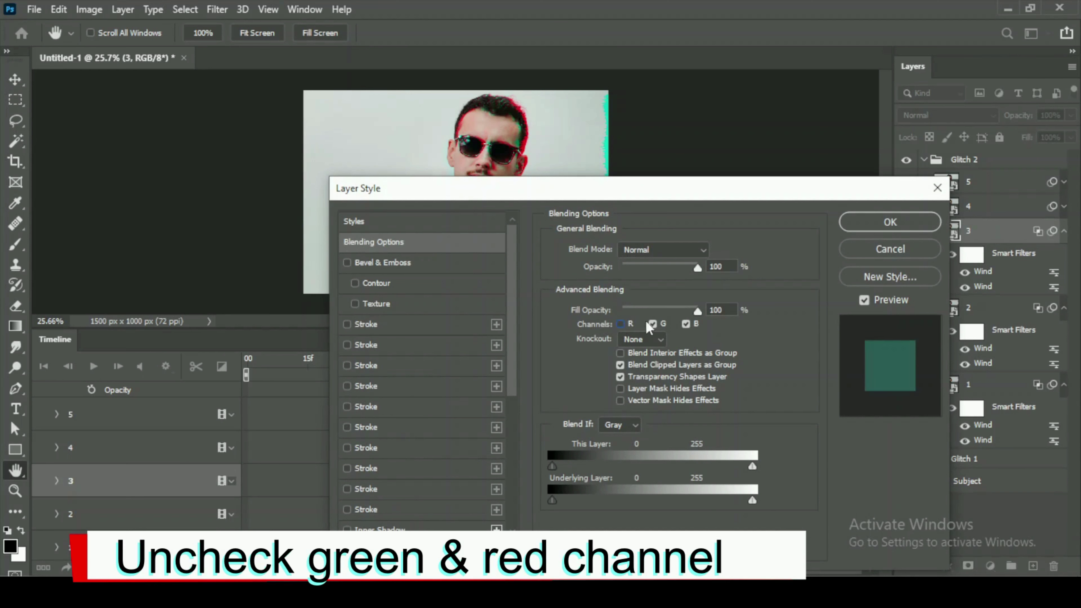
left_click(890, 222)
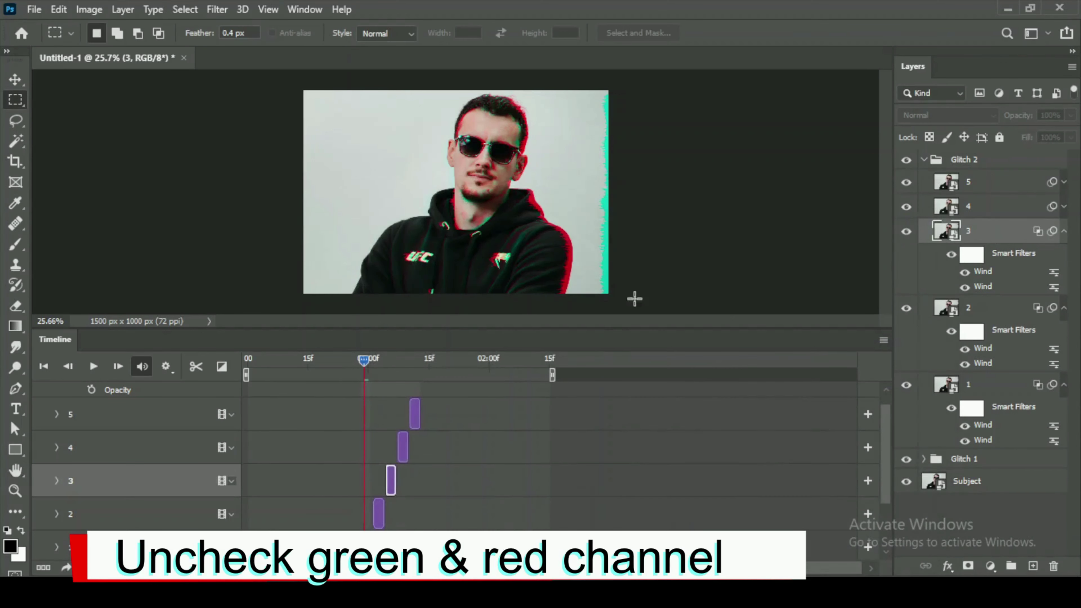
- Delete both Wind smart filters from layer 4 in the Glitch 2 group
mouse_move(403, 359)
left_mouse_down()
mouse_move(340, 375)
mouse_move(400, 385)
left_mouse_up()
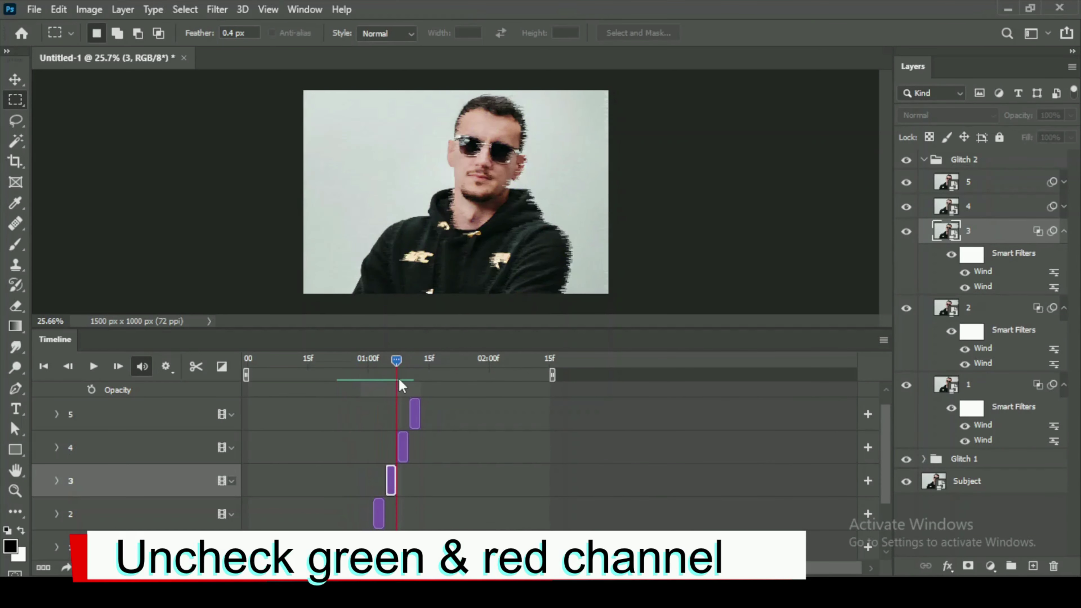
left_click(1002, 209)
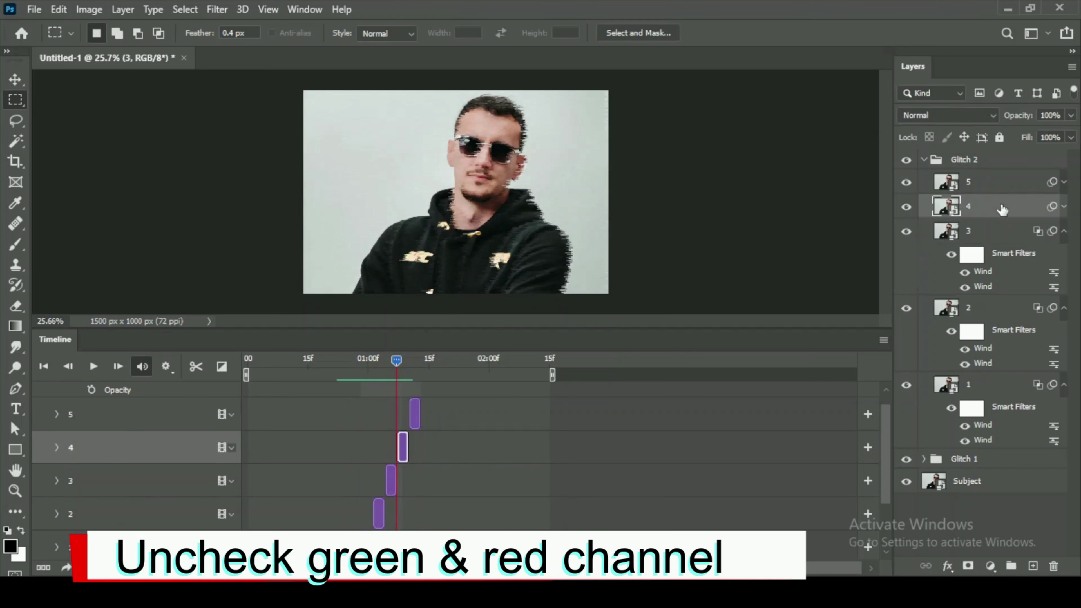
left_click(1064, 207)
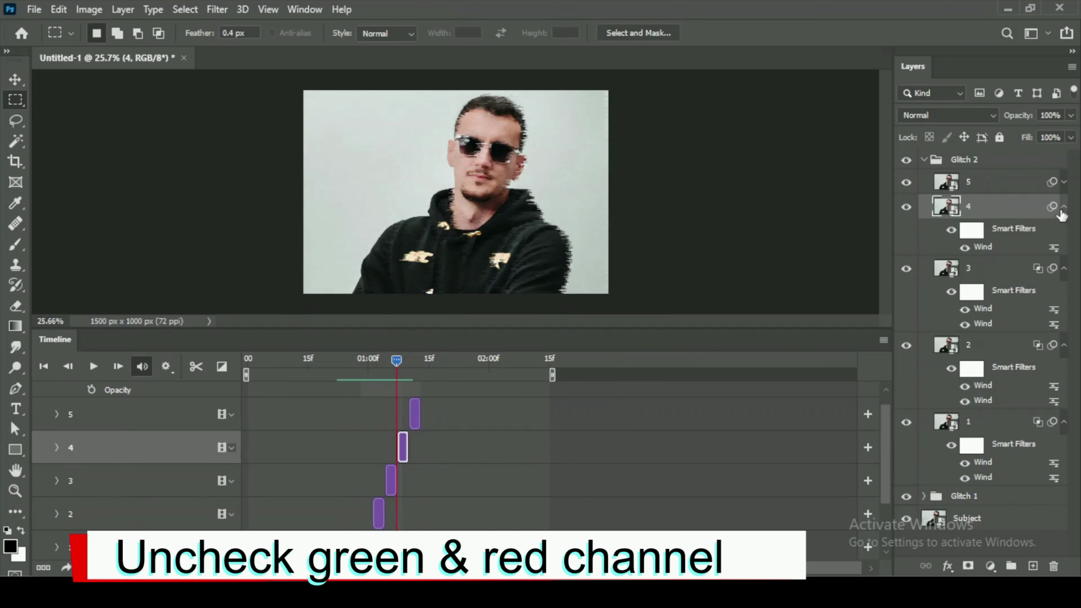
right_click(1037, 247)
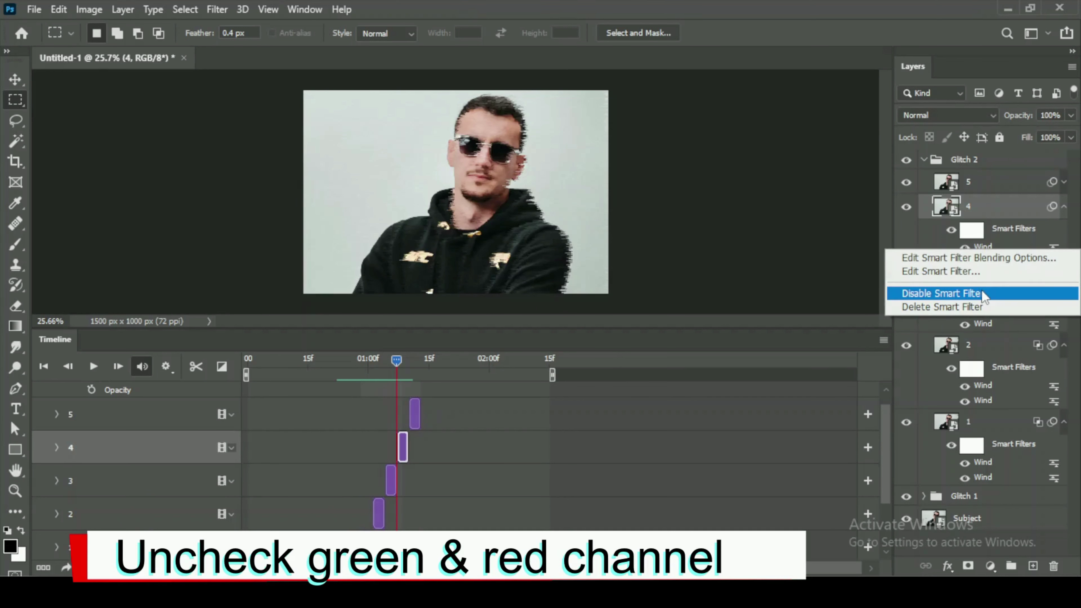
key("Escape")
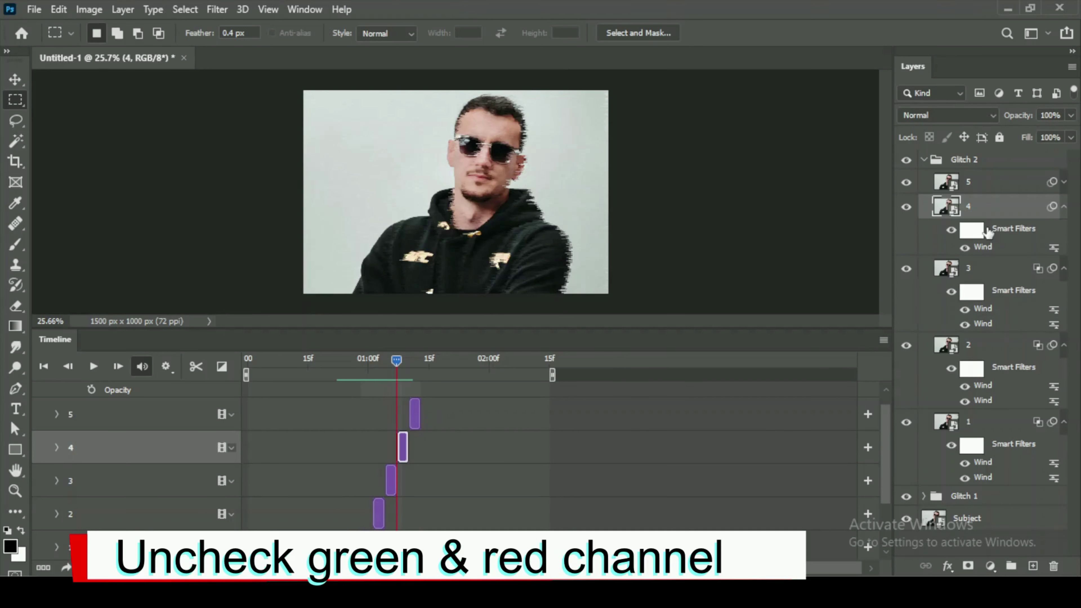
right_click(981, 249)
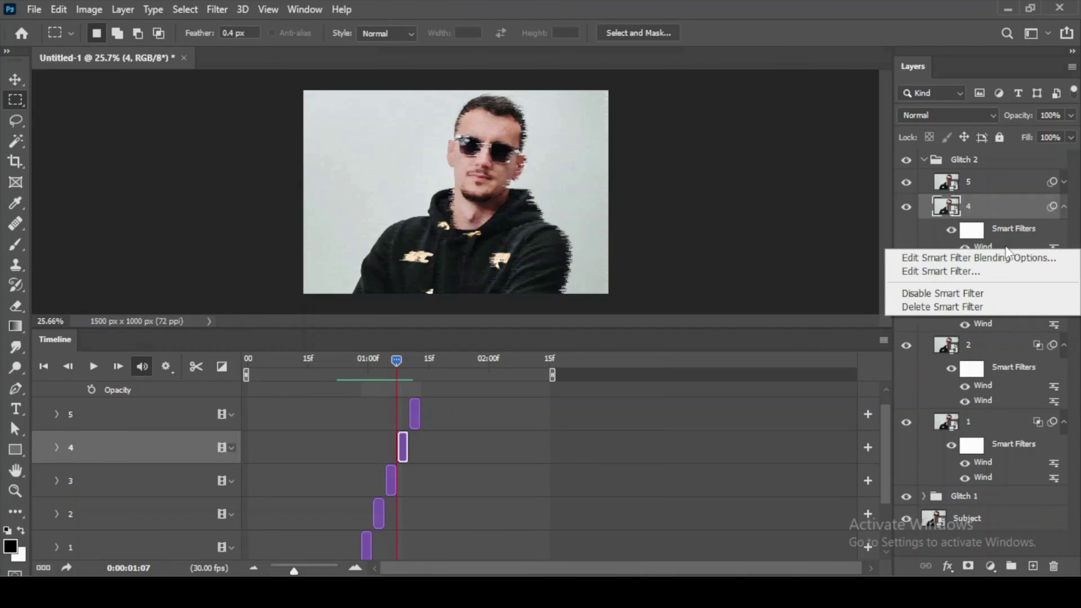
right_click(1053, 246)
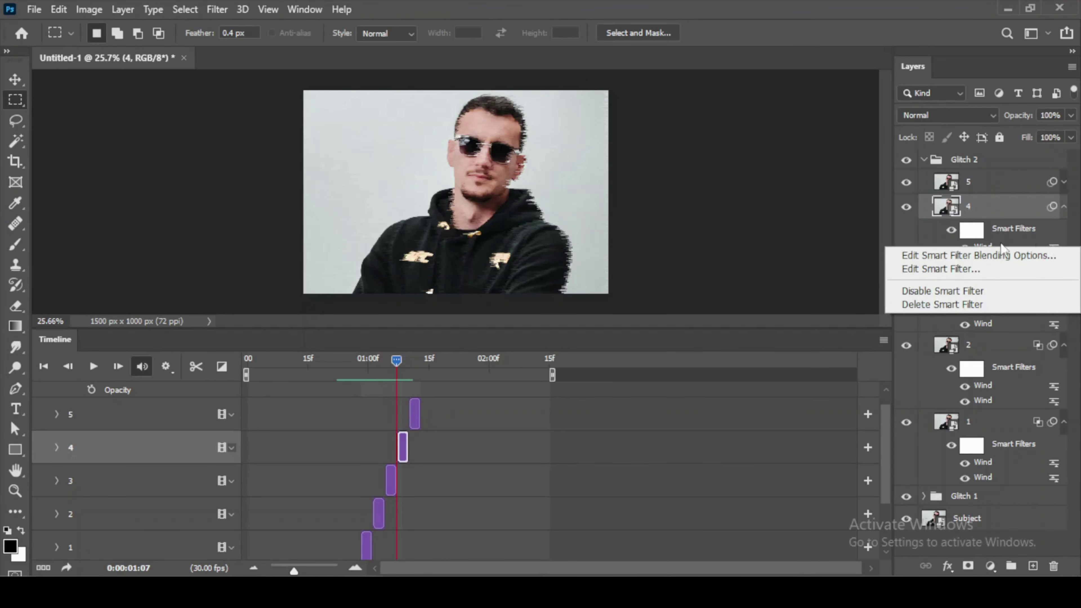
left_click(959, 301)
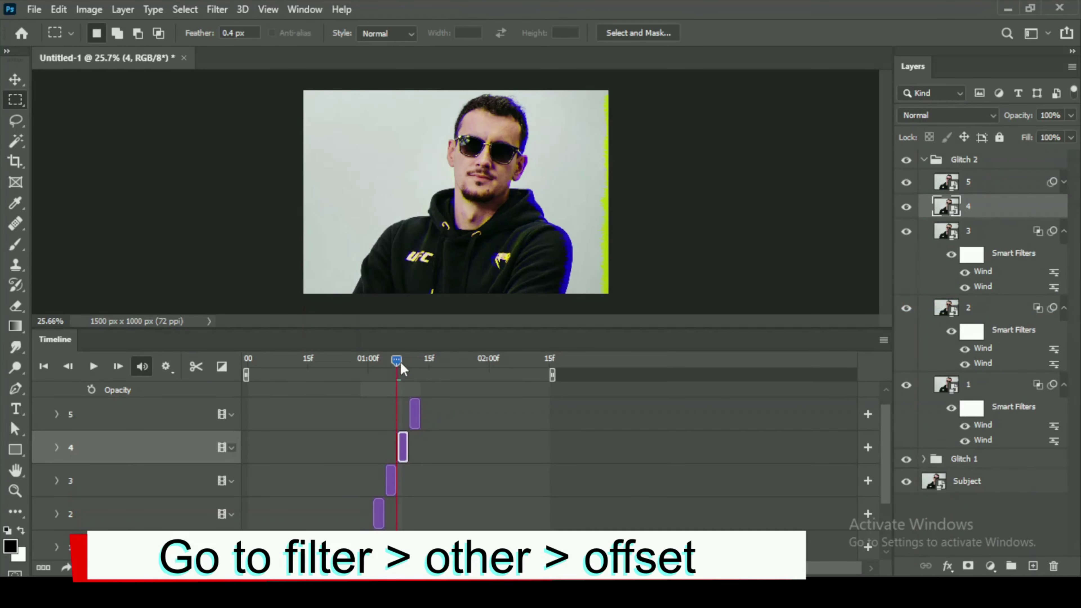
- Add an Offset smart filter to layer 4 with Horizontal +50 and Vertical 0
left_click_drag(401, 364, 403, 365)
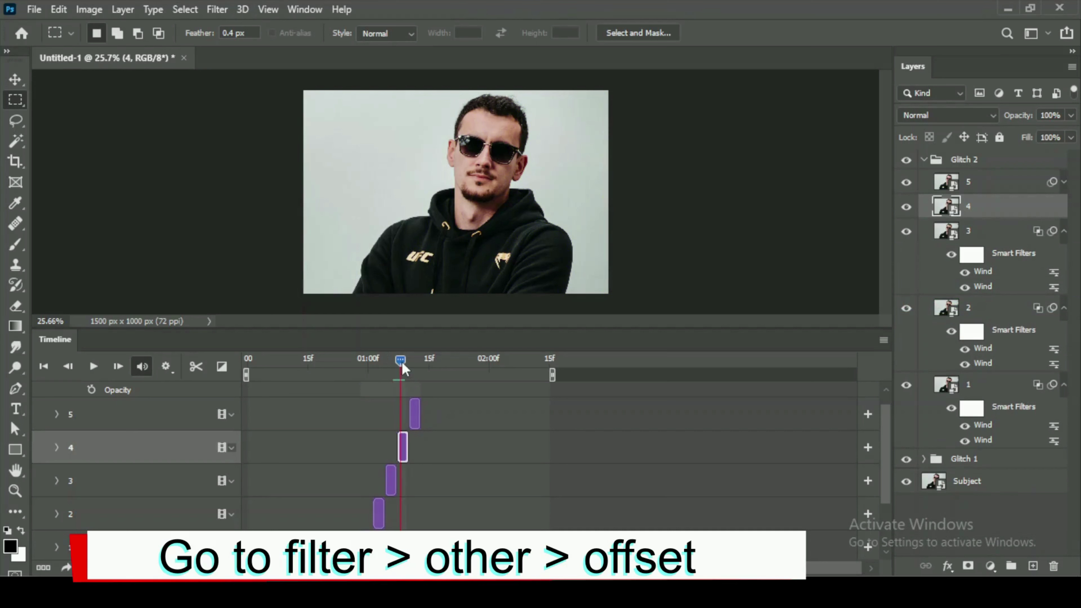
left_click(216, 9)
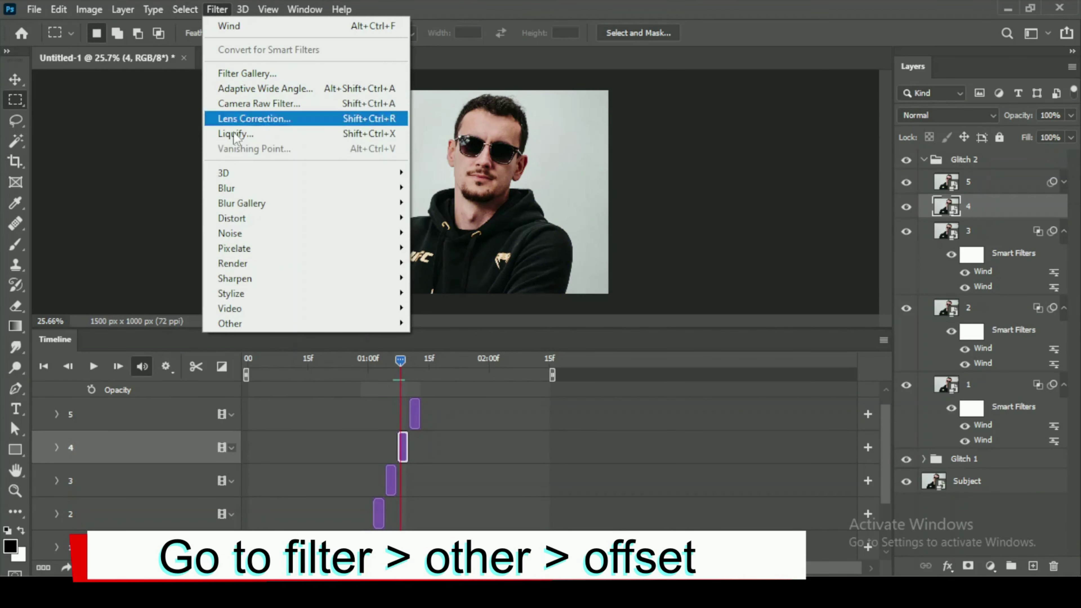
mouse_move(230, 323)
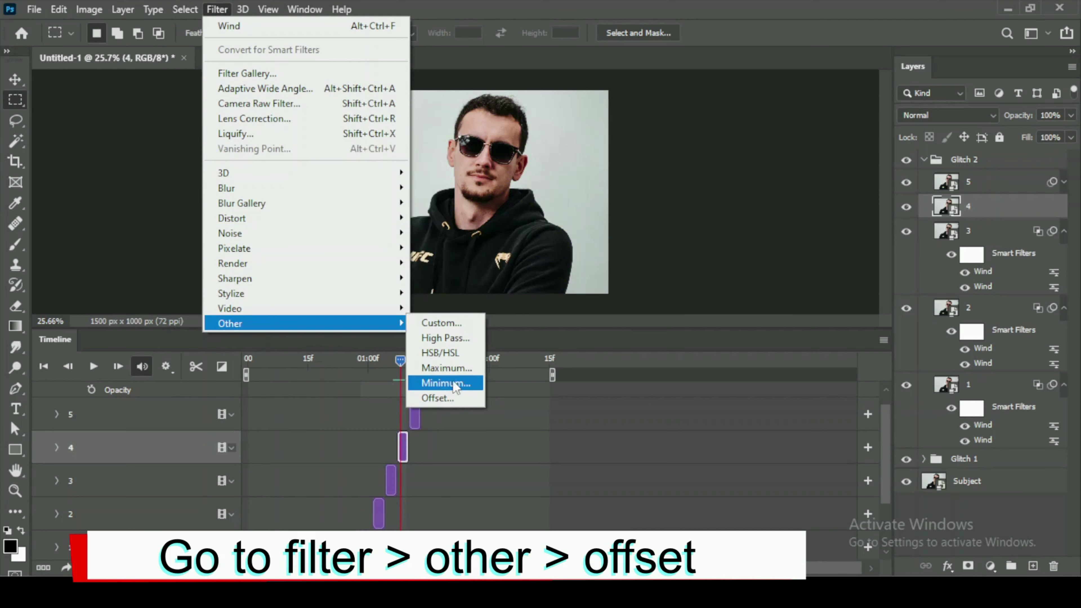
left_click(445, 398)
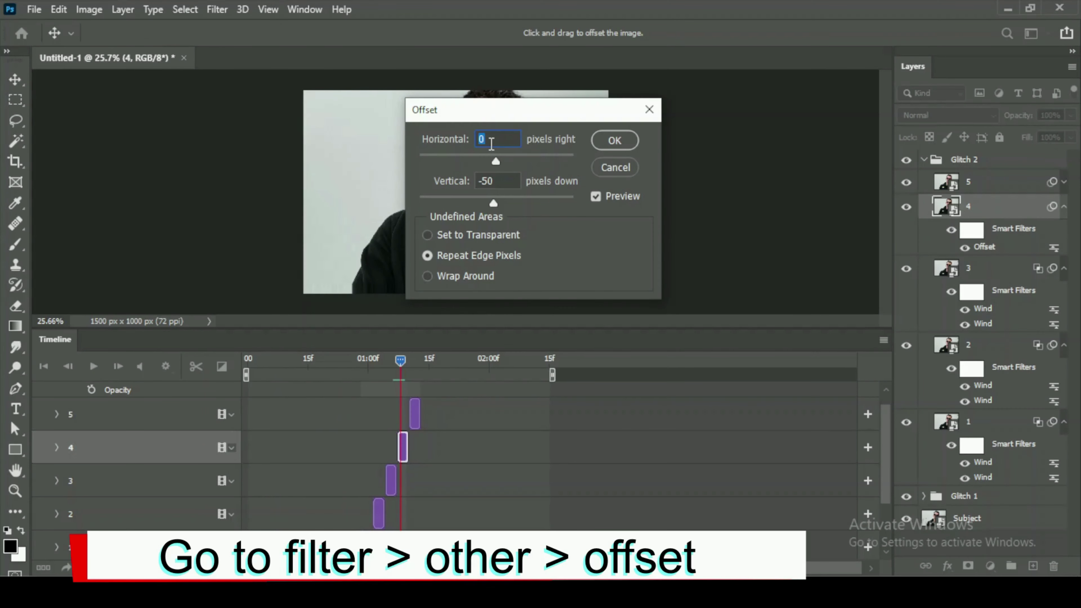
type("0")
key("Tab")
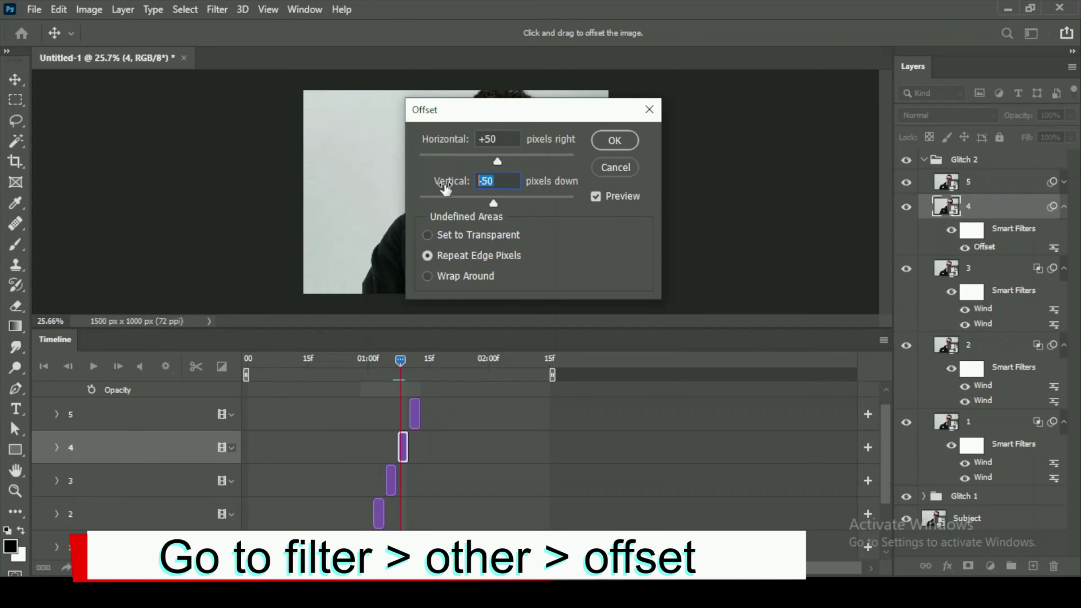
type("0")
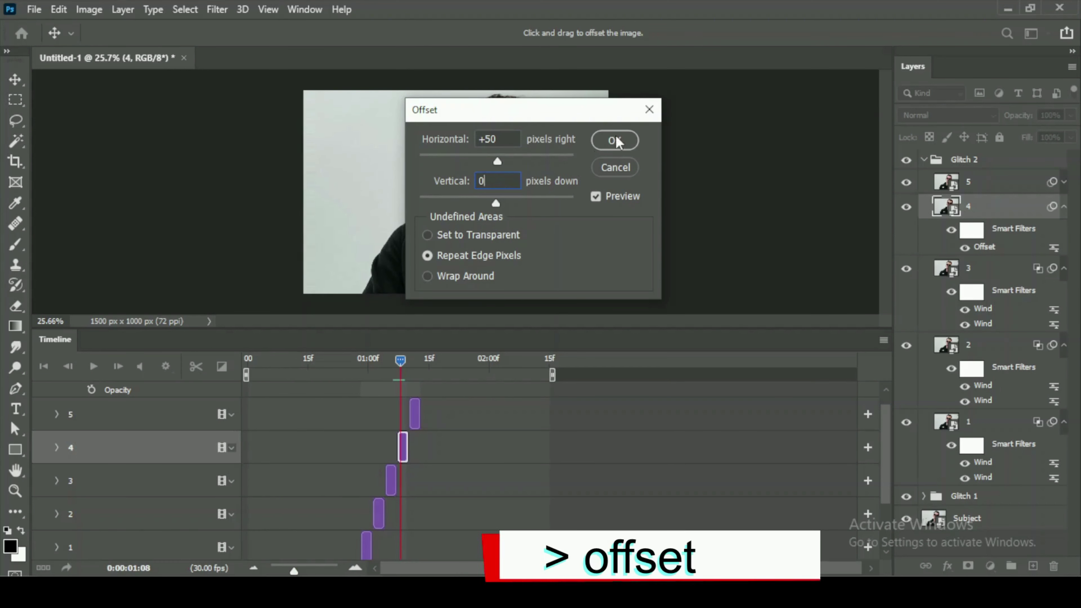
left_click(626, 143)
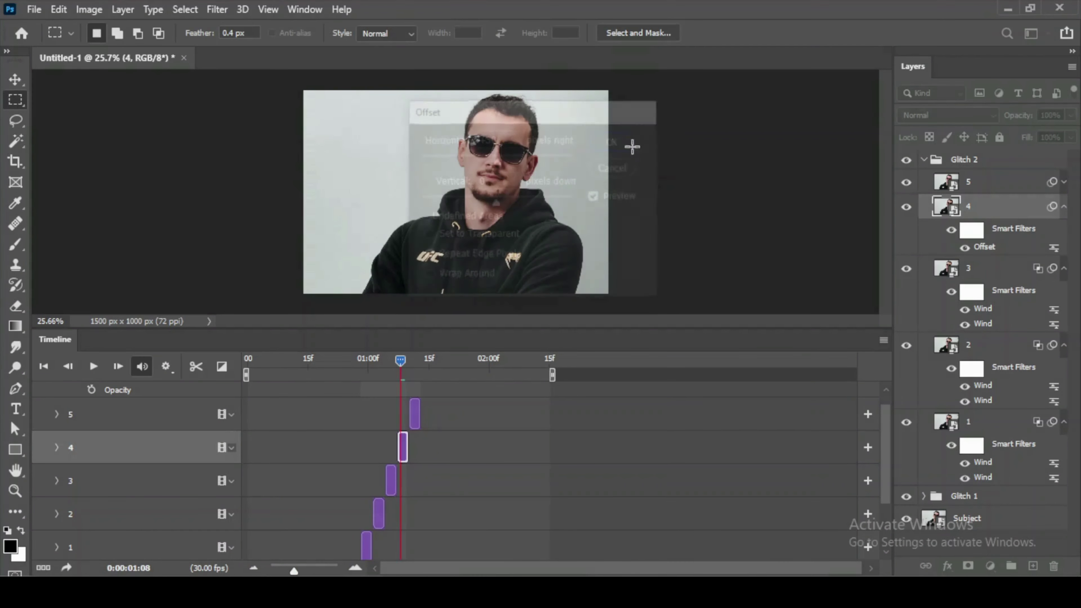
left_click(999, 186)
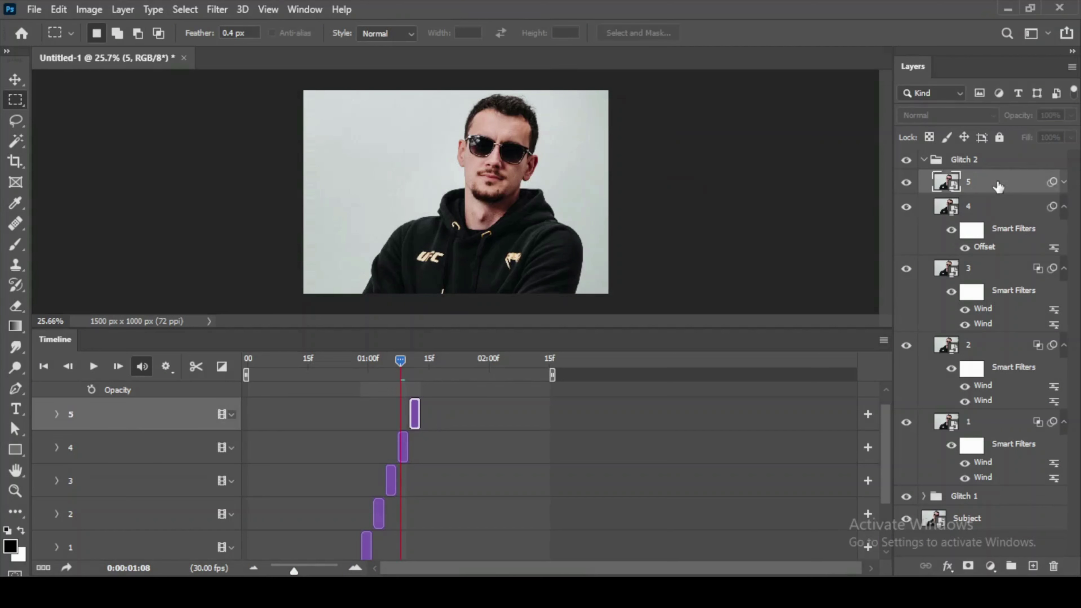
- Clear all of layer 5's Wind smart filters
left_click(1065, 183)
right_click(1051, 183)
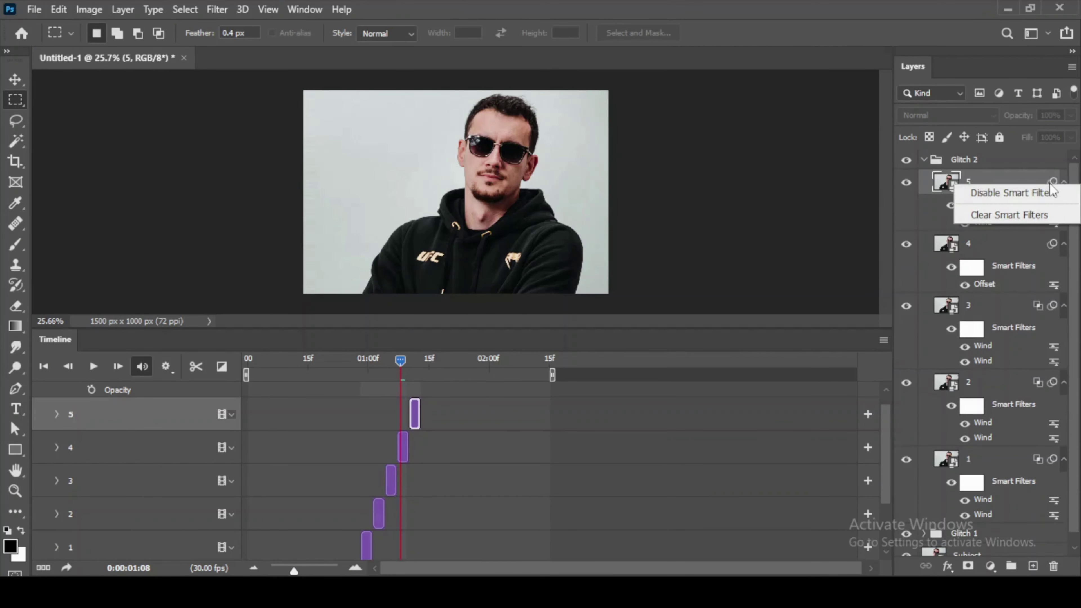
left_click(1035, 215)
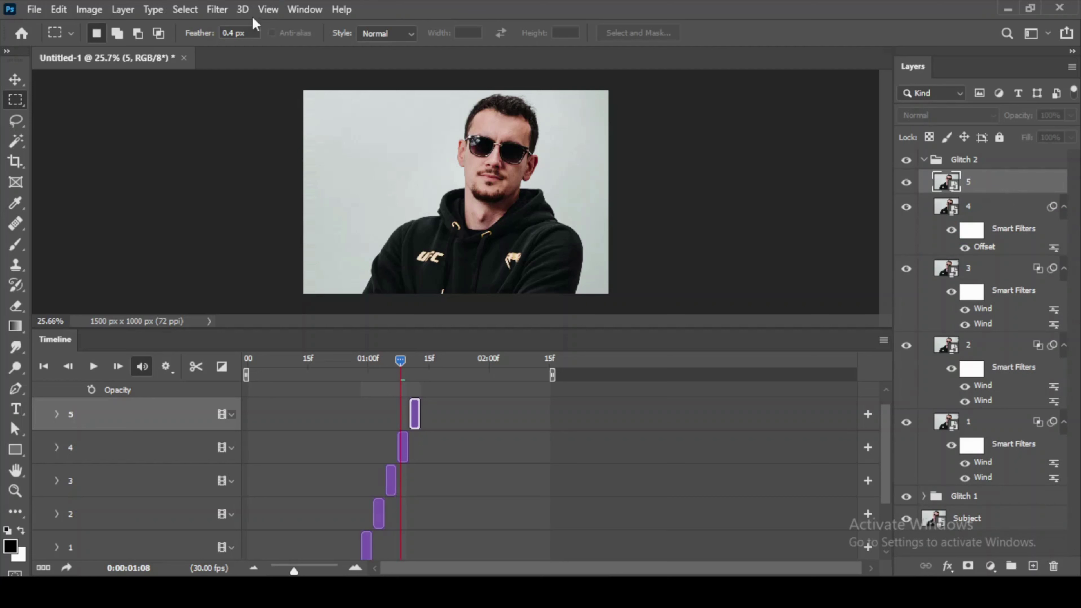
- Add an Offset smart filter to layer 5 with Horizontal -50
left_click(217, 9)
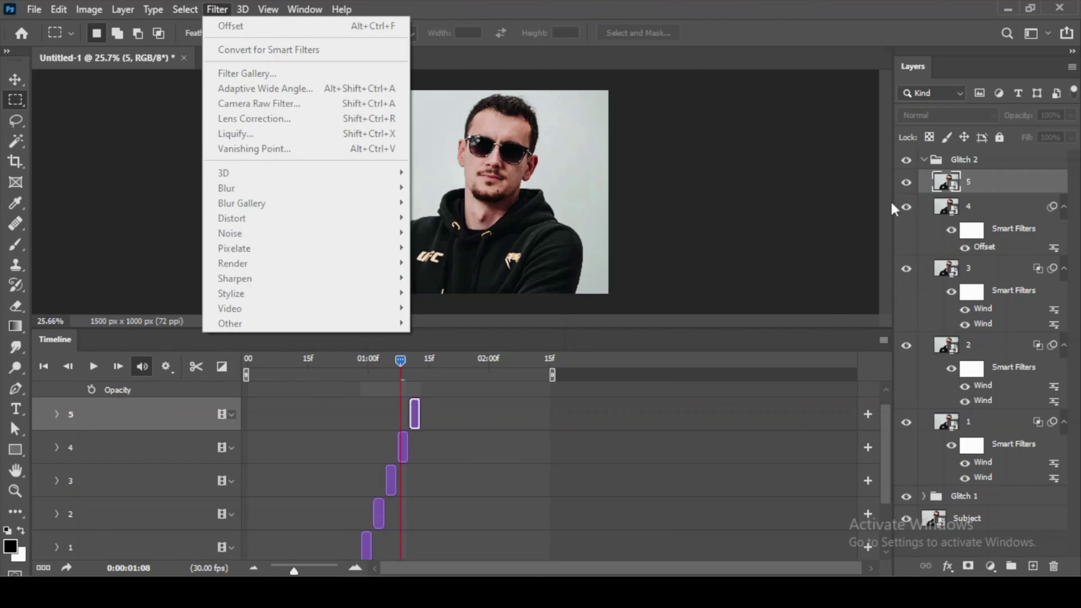
left_click(398, 361)
left_click_drag(400, 359, 412, 360)
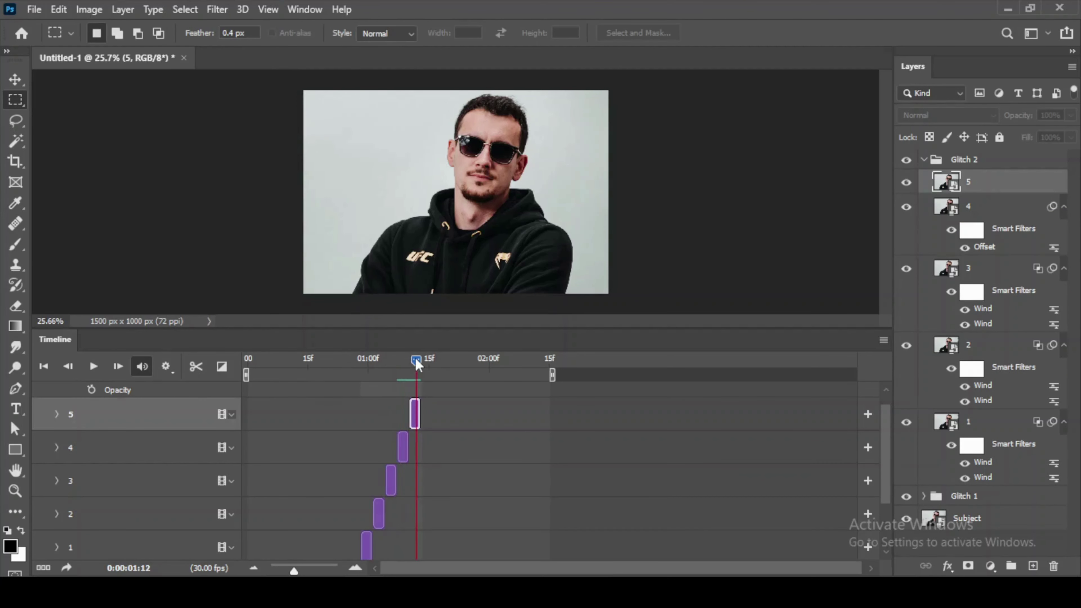
left_click(217, 9)
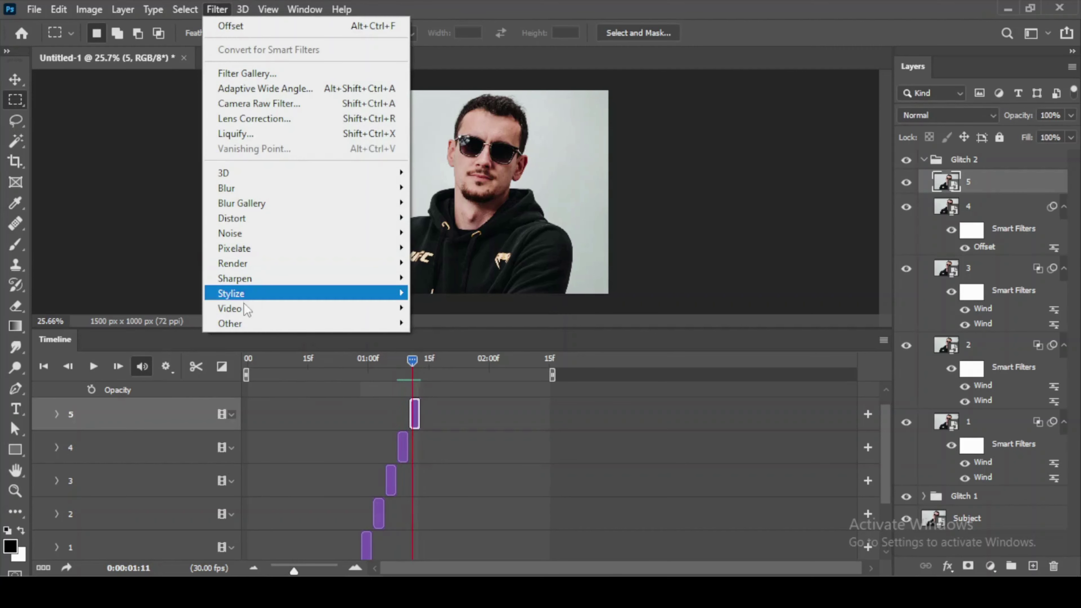
mouse_move(230, 324)
left_click(432, 398)
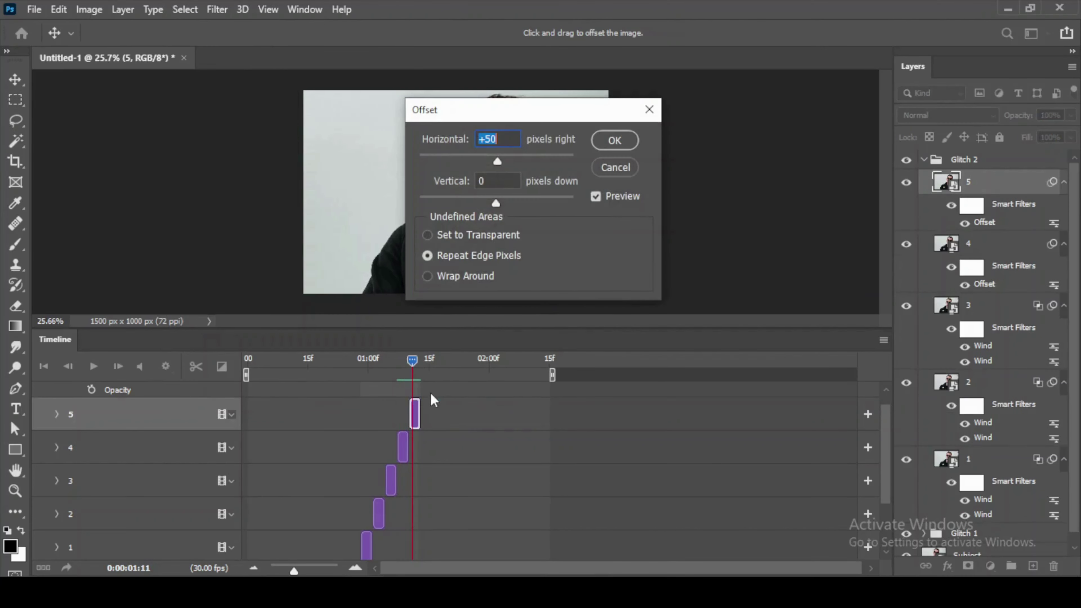
type("-")
type("5")
key("Return")
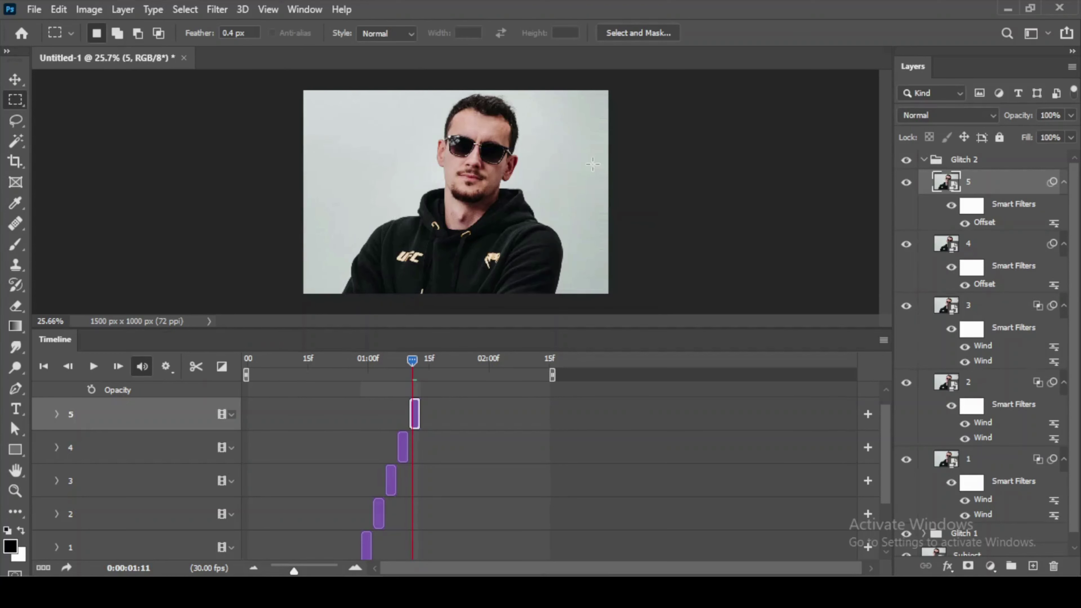
left_click(1024, 252)
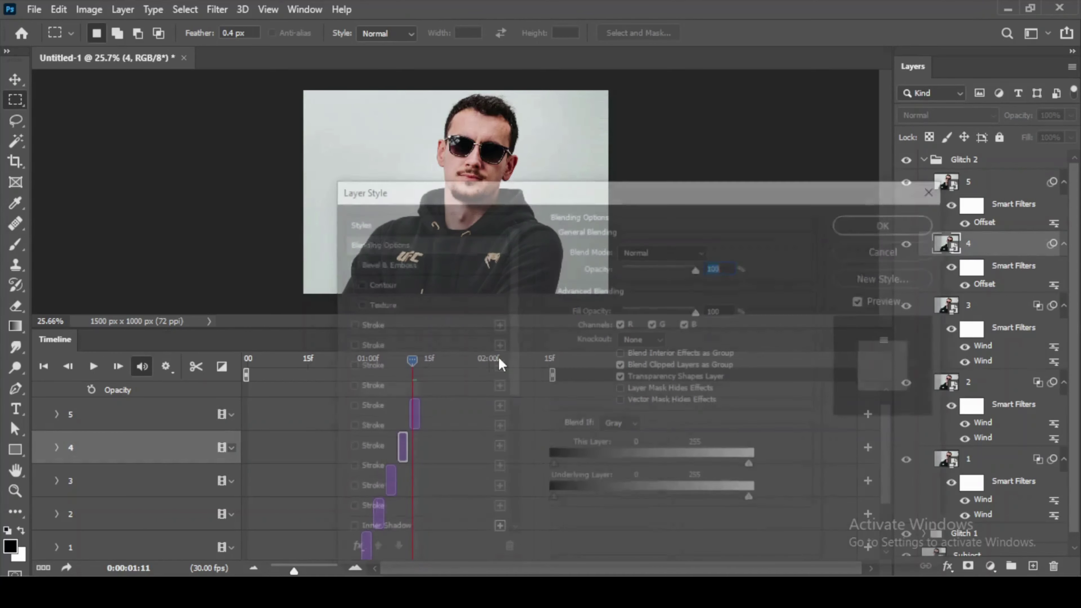
- Uncheck the blue channel in layer 4's Blending Options
double_click(498, 357)
left_click(890, 250)
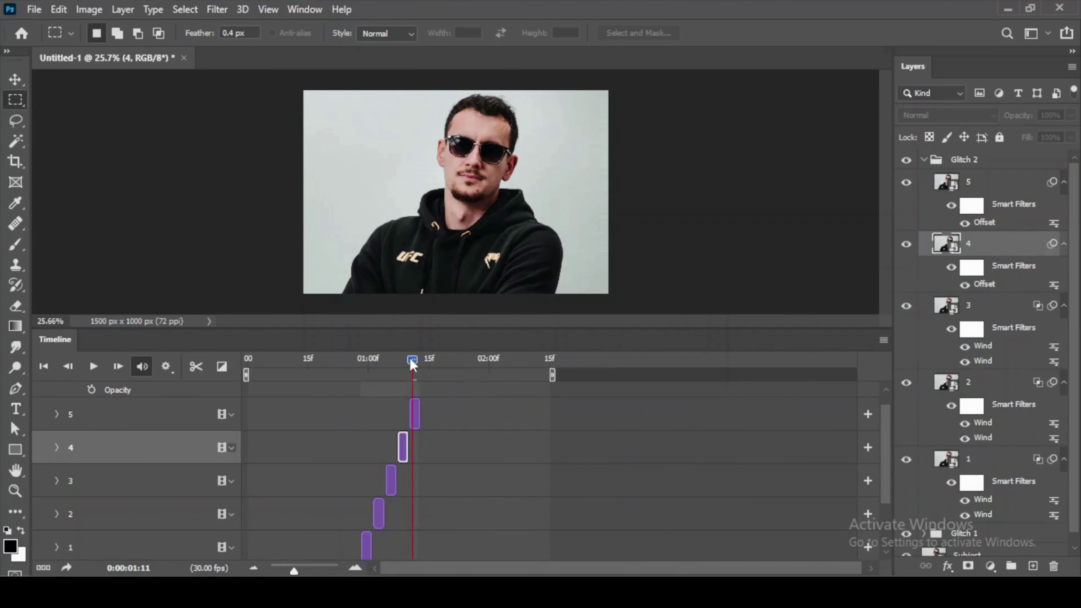
left_click_drag(413, 365, 406, 366)
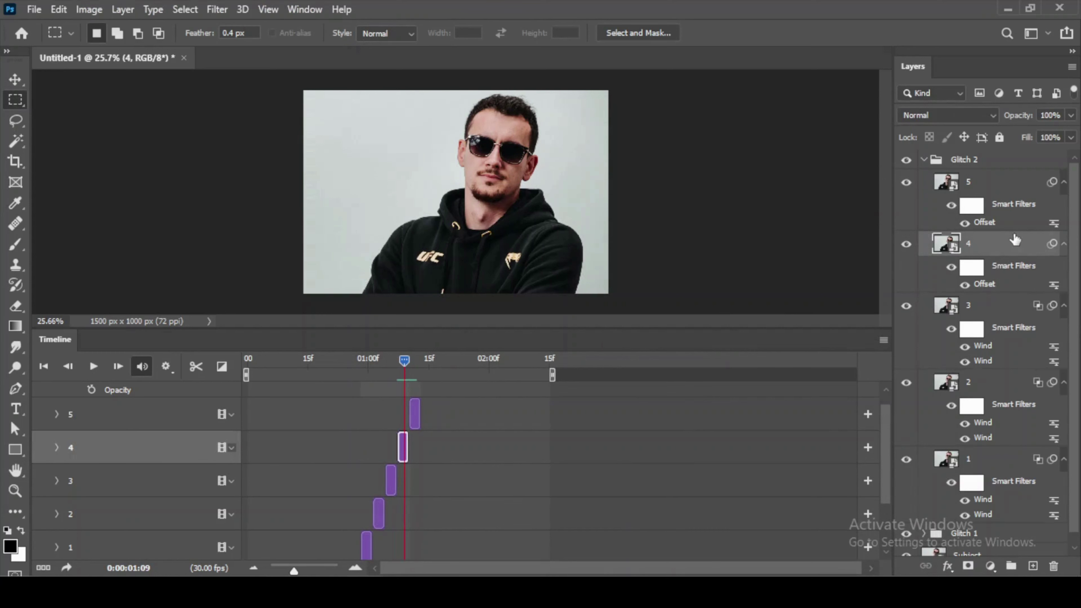
double_click(1016, 255)
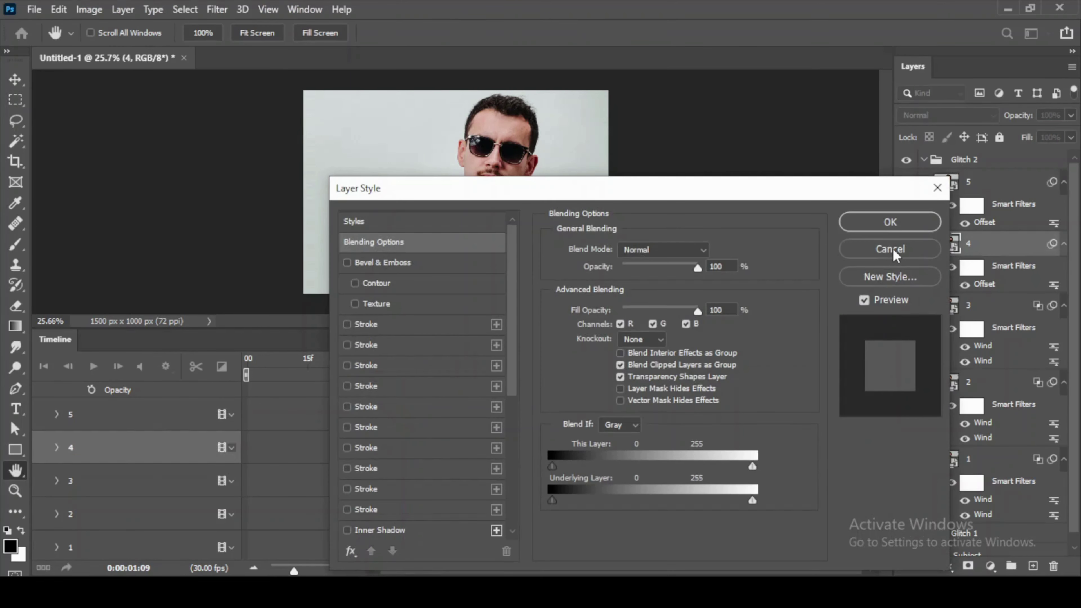
left_click(686, 324)
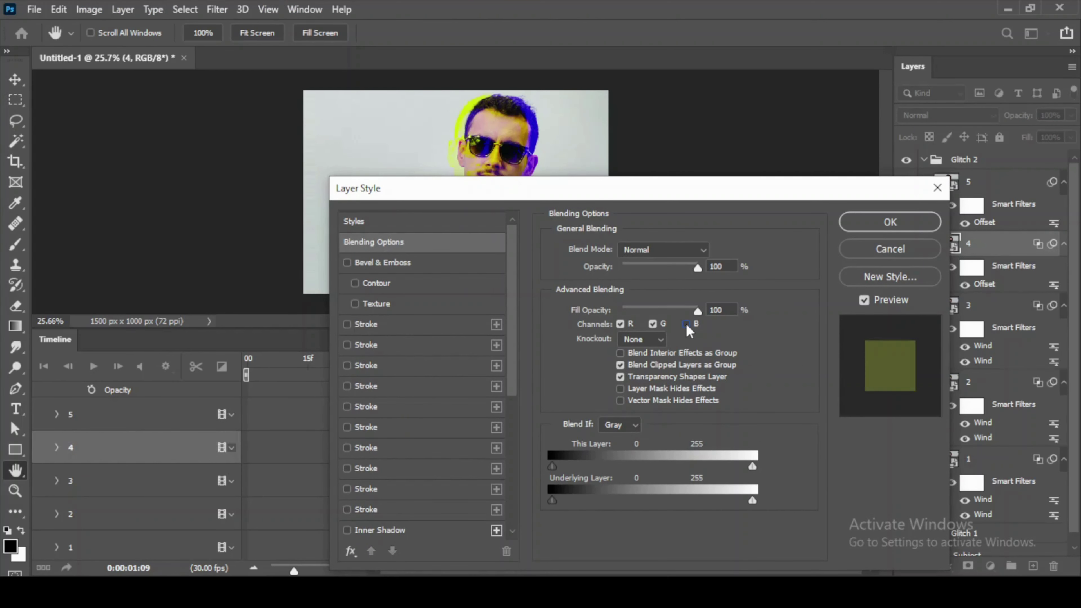
left_click(890, 226)
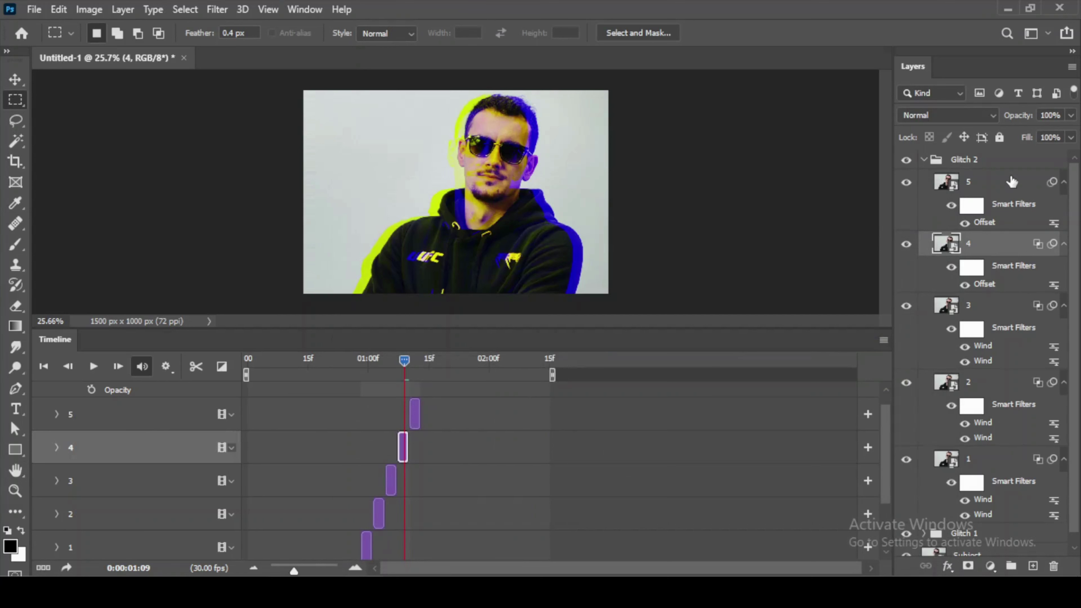
- Uncheck the red channel in layer 5's Blending Options and preview the glitch frames
left_click(1012, 183)
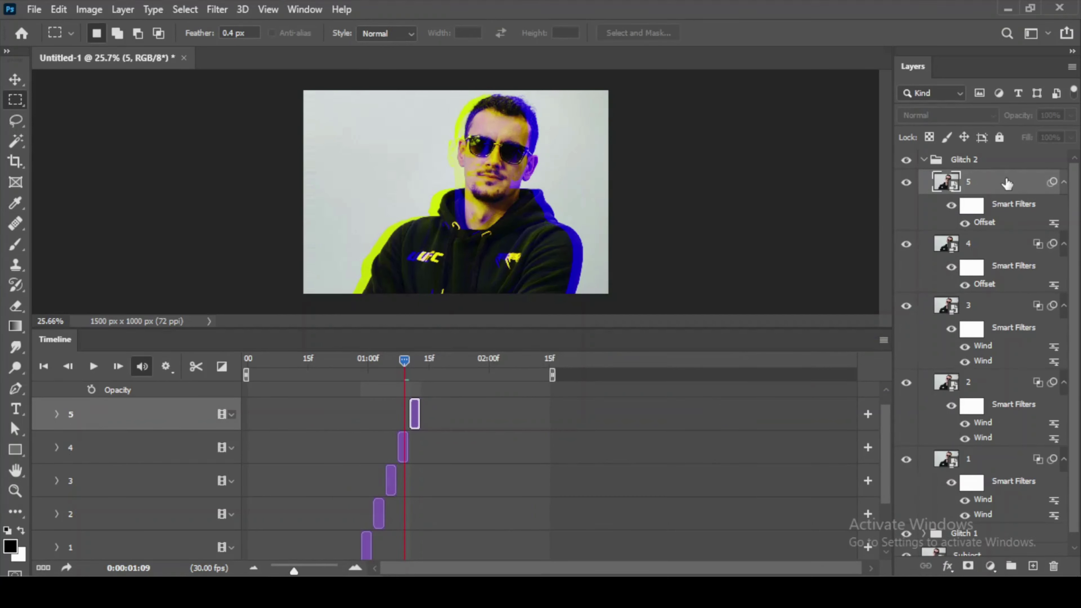
double_click(1013, 194)
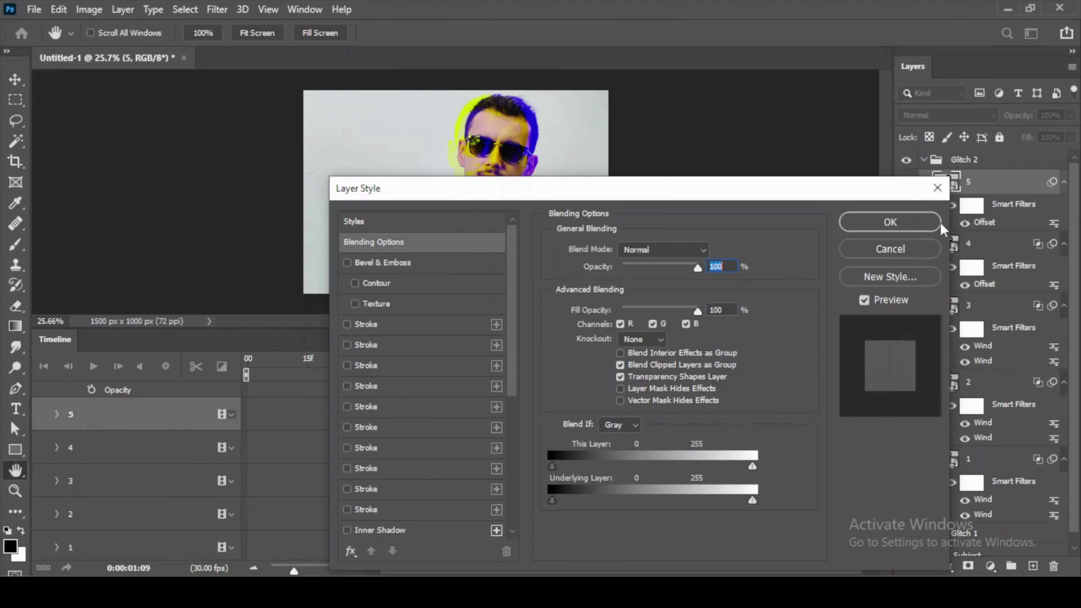
left_click(621, 324)
left_click(891, 223)
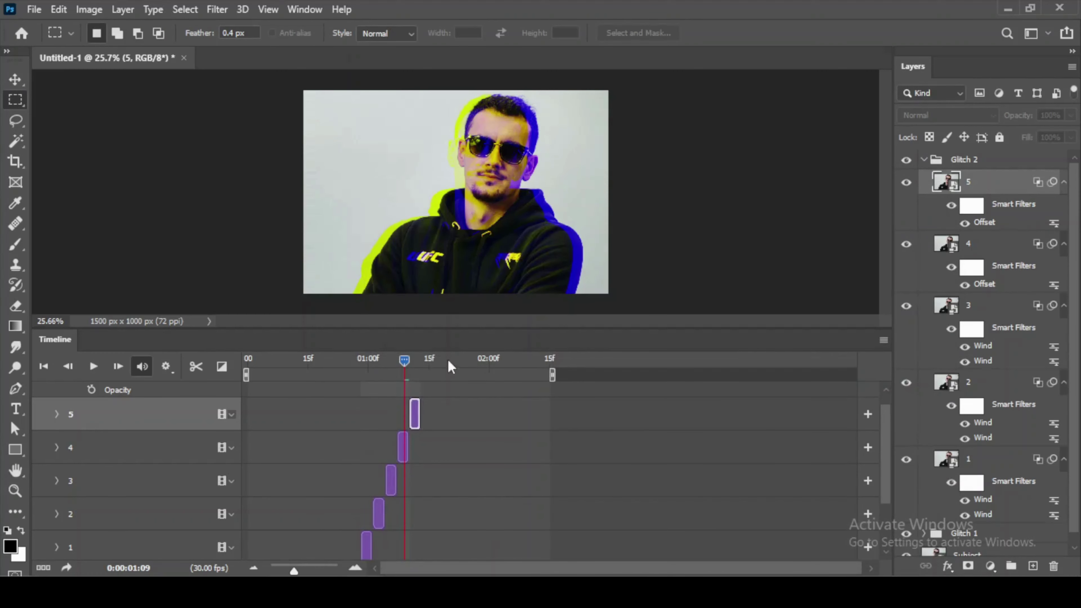
left_click_drag(404, 363, 401, 373)
- Collapse Glitch 2 in the layers list and timeline, then duplicate the group
left_click(924, 161)
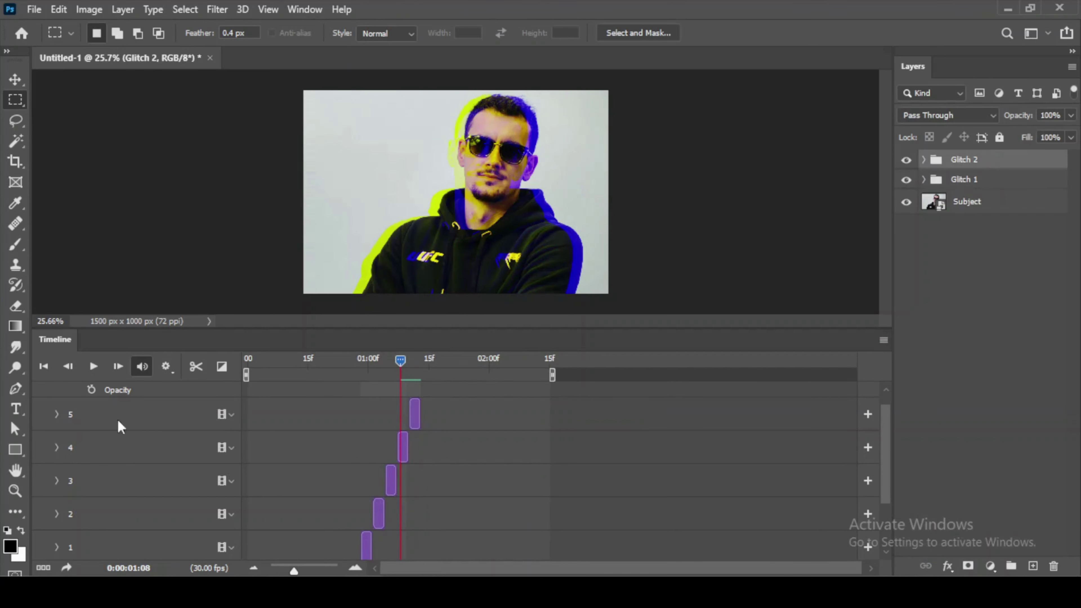
scroll(113, 454, "up", 1)
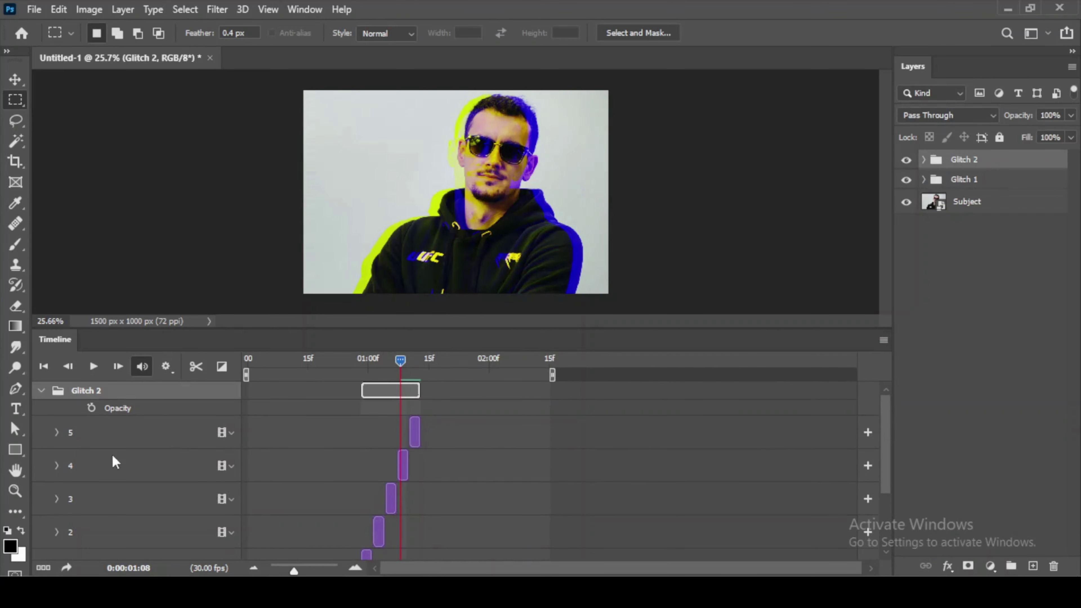
left_click(41, 390)
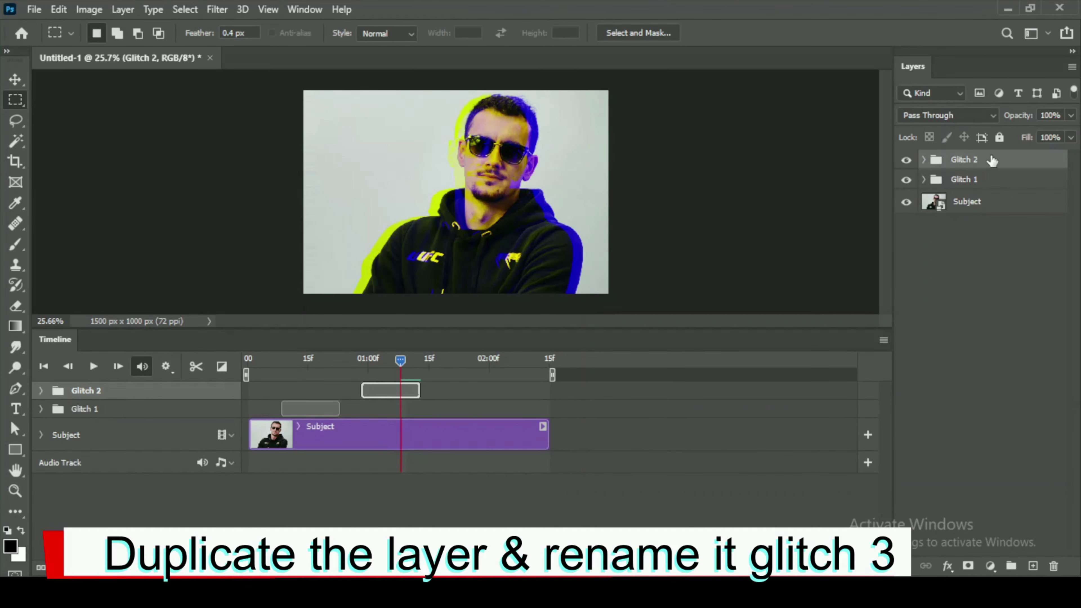
right_click(990, 162)
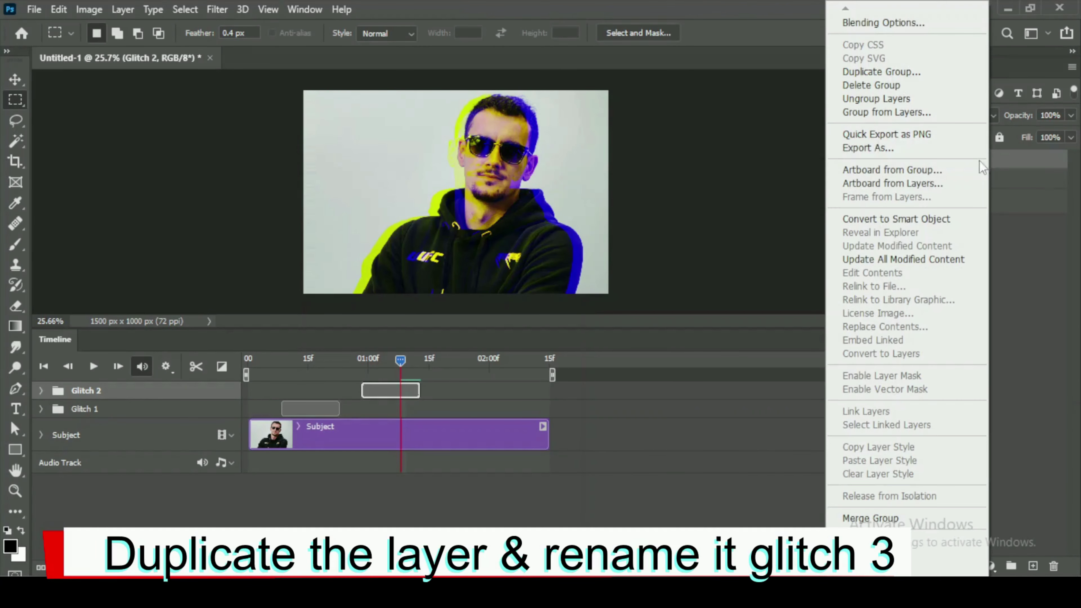
left_click(928, 72)
- Rename the duplicate to Glitch 3 and slide its timeline clip later
left_click(509, 168)
double_click(452, 167)
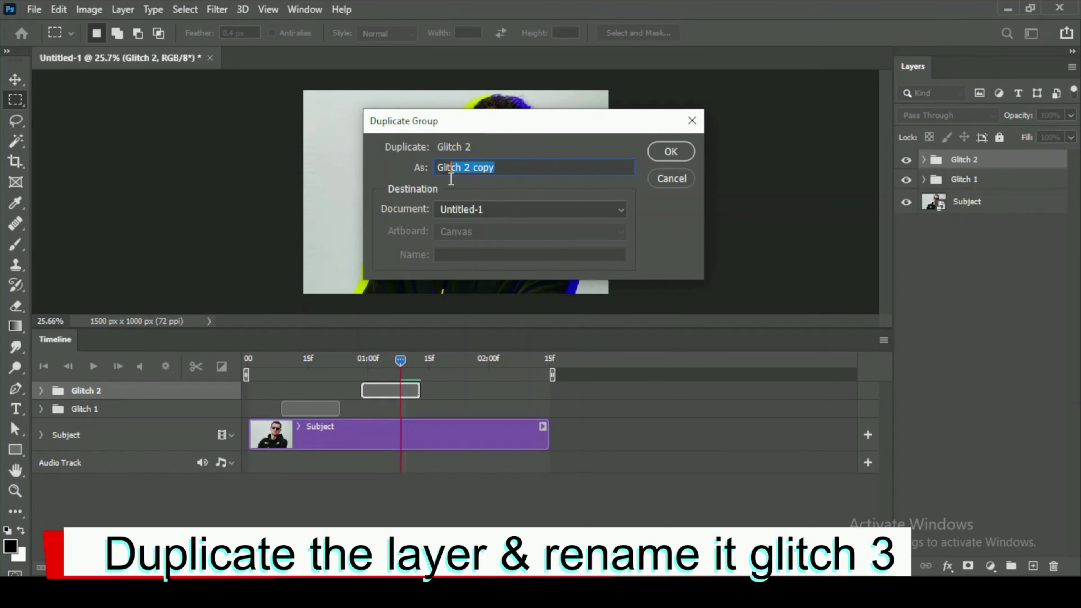
left_click_drag(452, 179, 466, 175)
type("3")
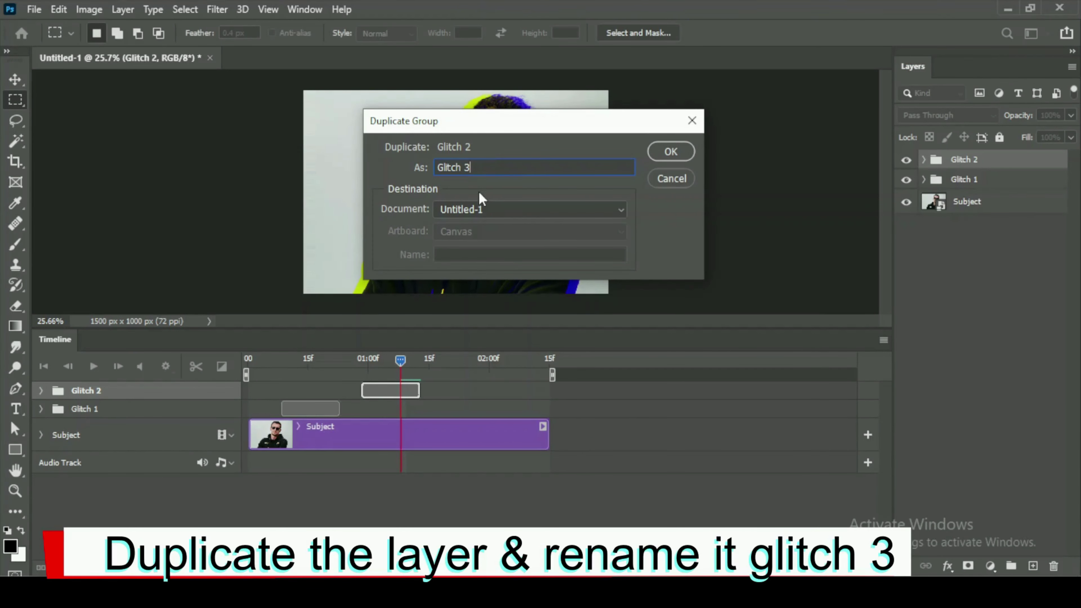
key("Return")
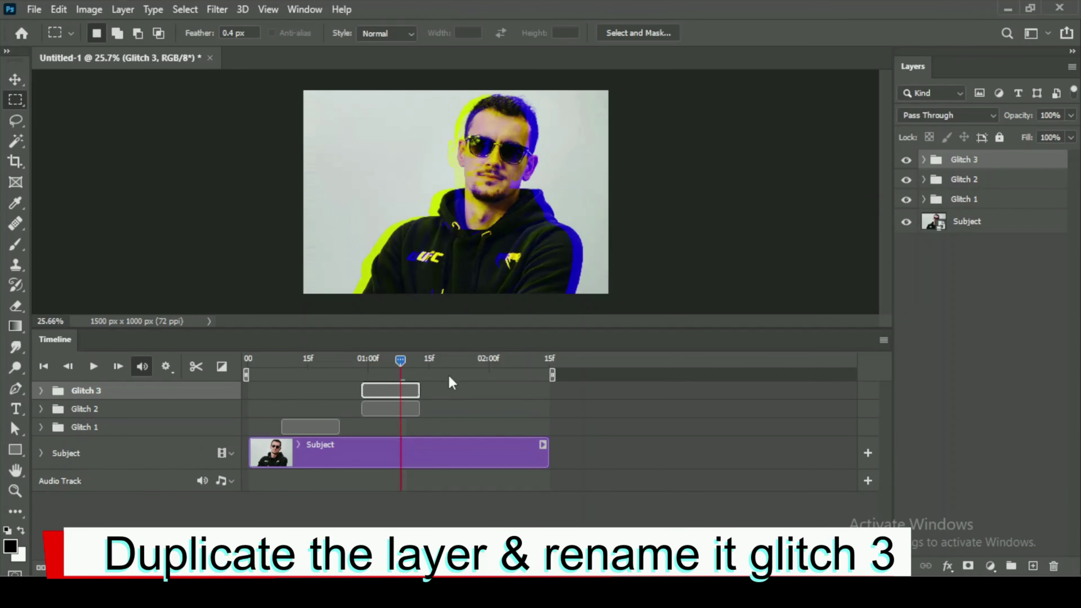
left_click_drag(411, 391, 484, 386)
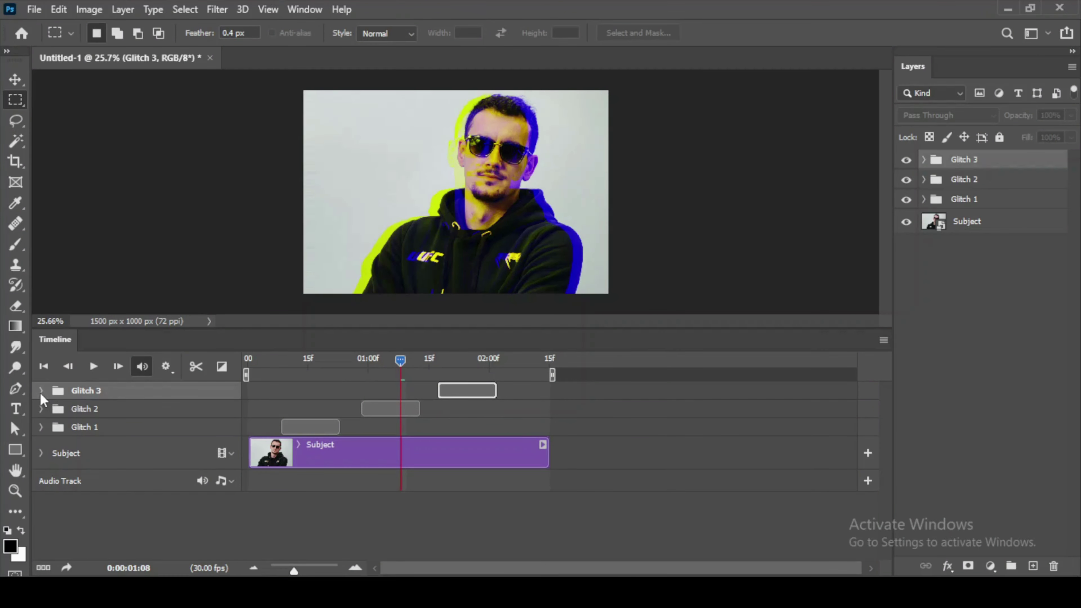
- Select layer 1 in Glitch 3, move the playhead to 01:19, and pick the Rectangular Marquee Tool
left_click(924, 159)
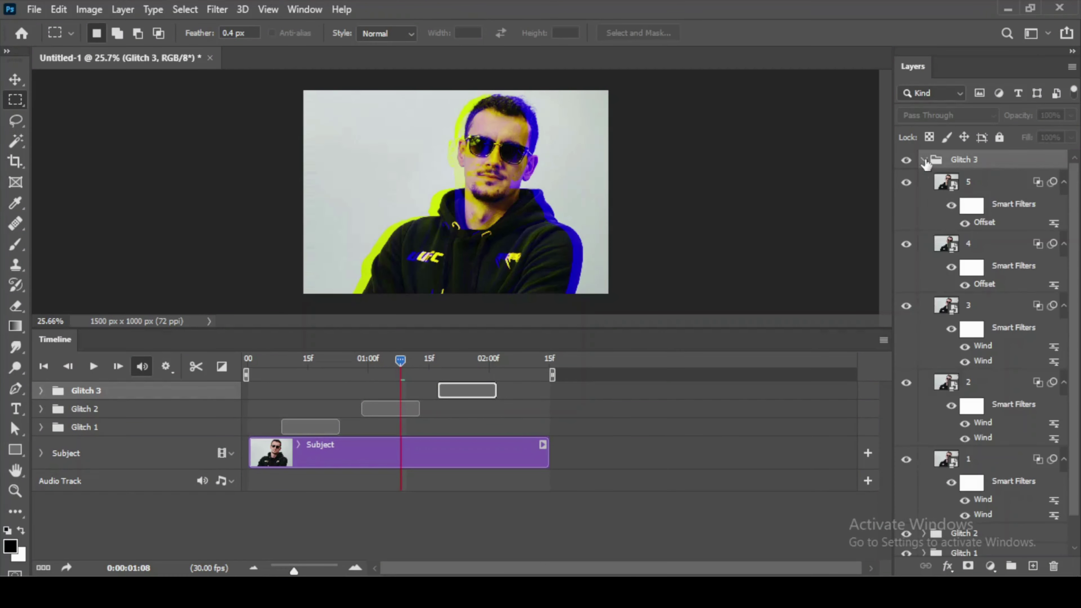
scroll(1025, 421, "down", 1)
left_click(985, 441)
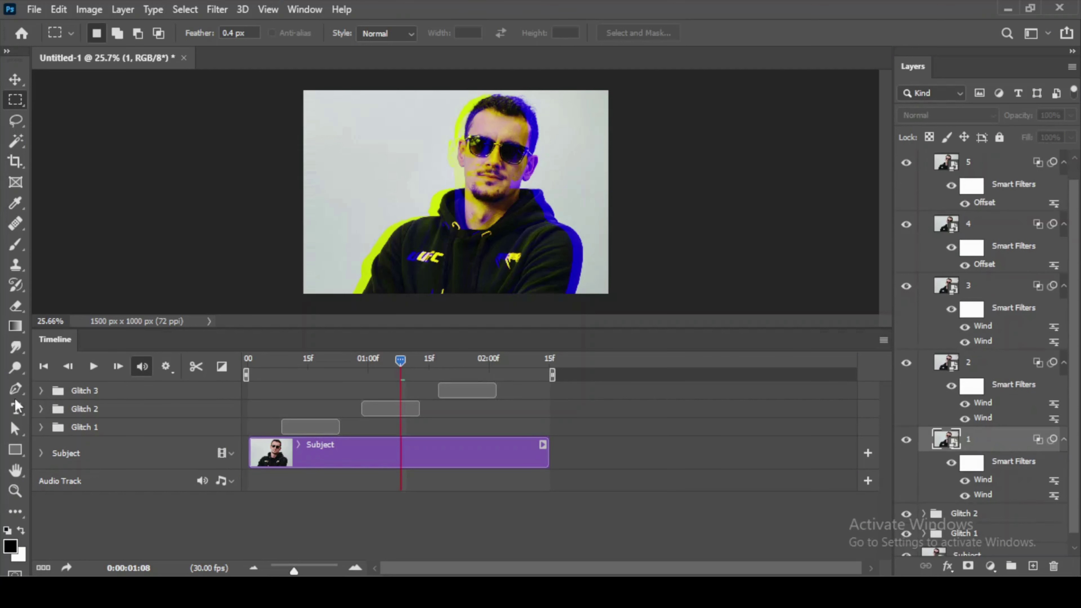
left_click(42, 390)
scroll(437, 446, "down", 1)
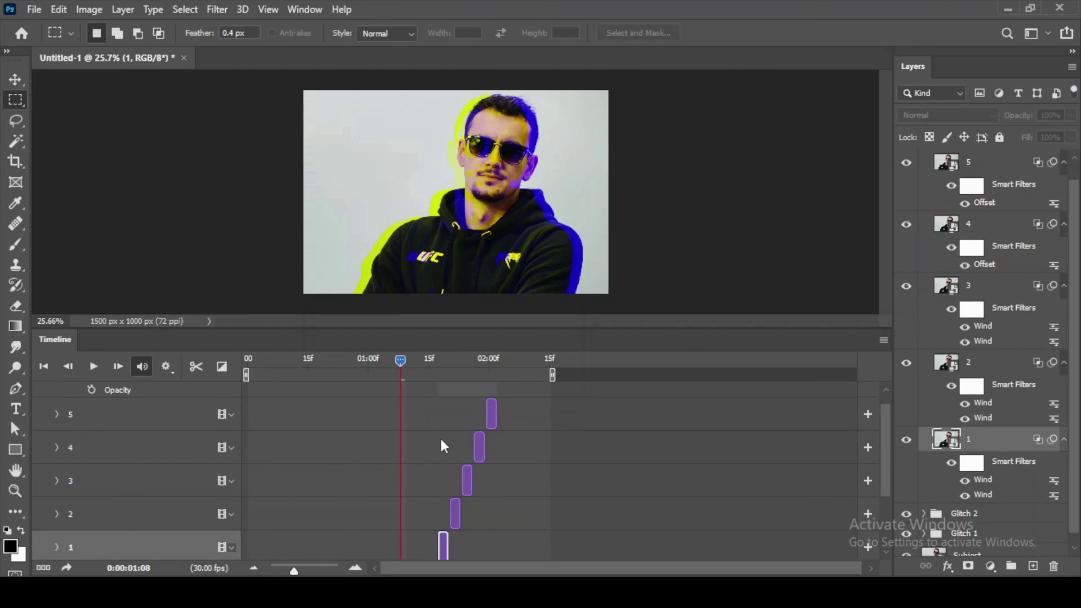
left_click_drag(403, 362, 446, 370)
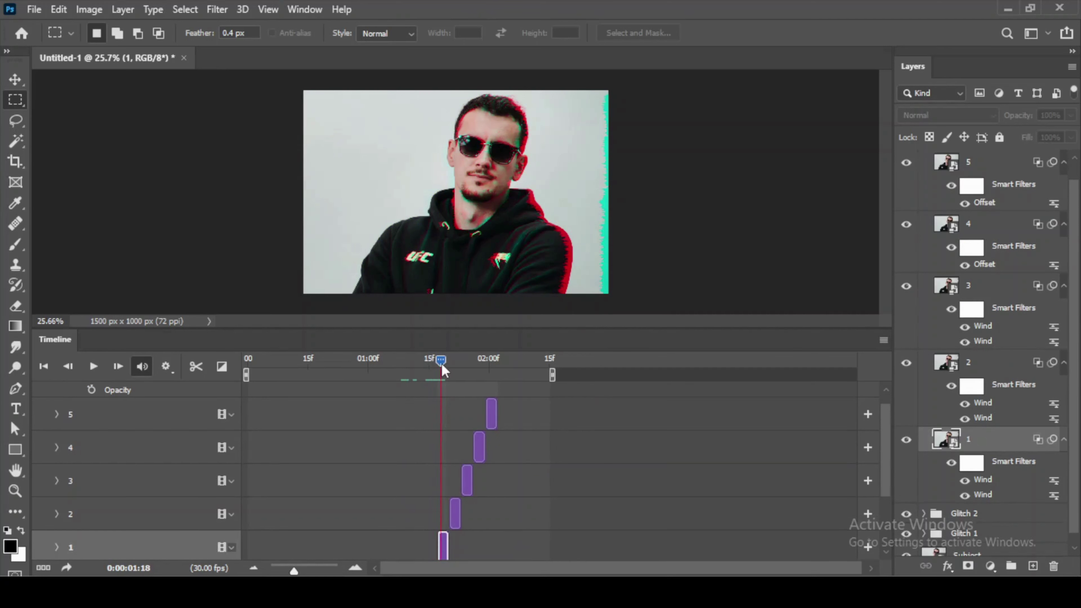
right_click(15, 100)
left_click(57, 104)
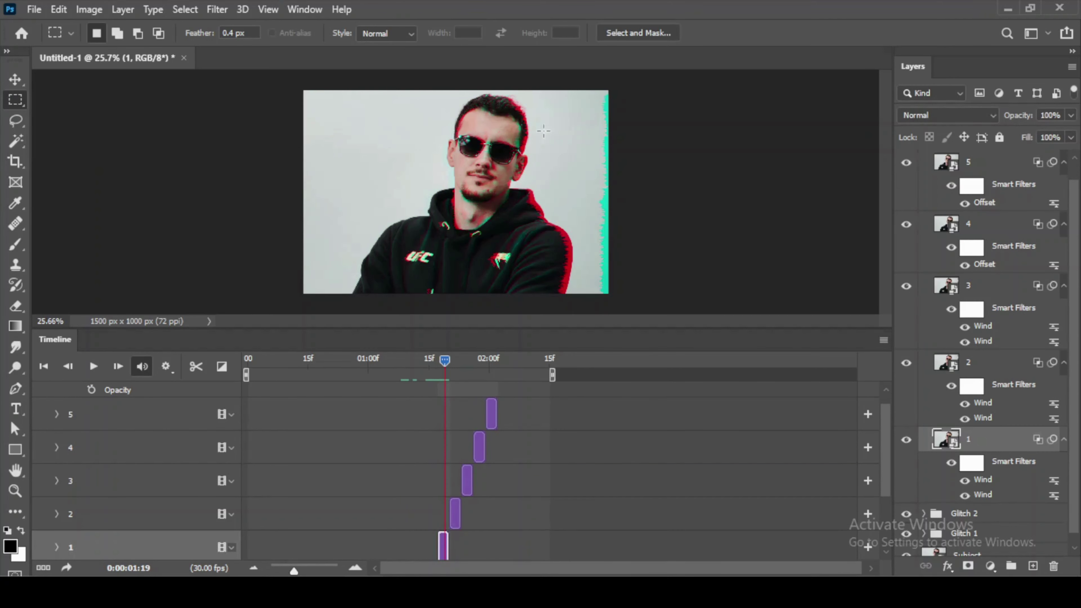
- Marquee nine horizontal strips across the portrait and turn them into layer 1's mask
left_click_drag(282, 84, 628, 106)
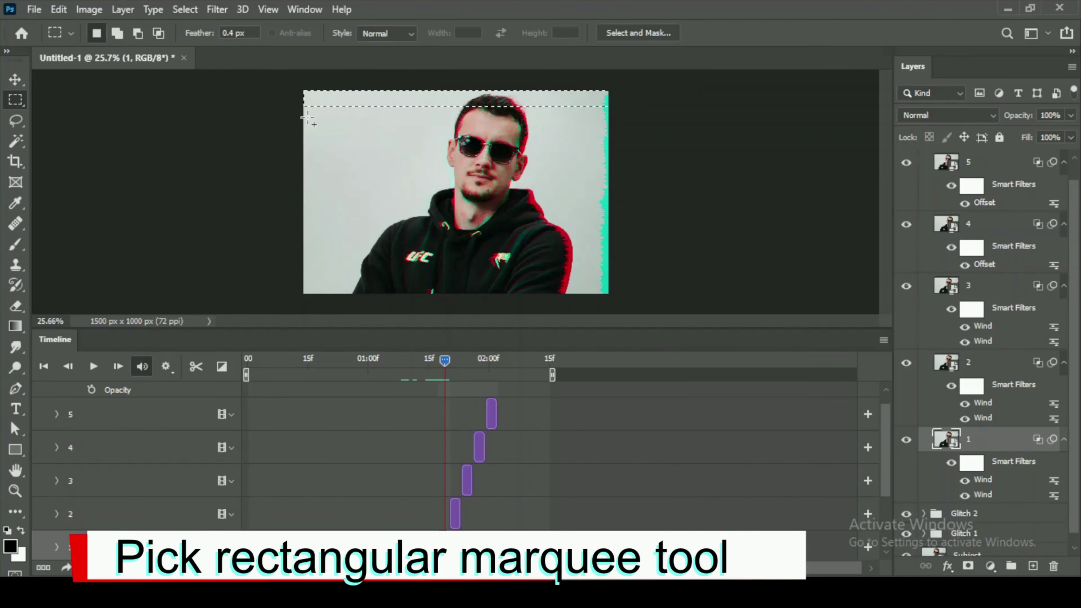
left_click_drag(302, 116, 621, 126, "shift")
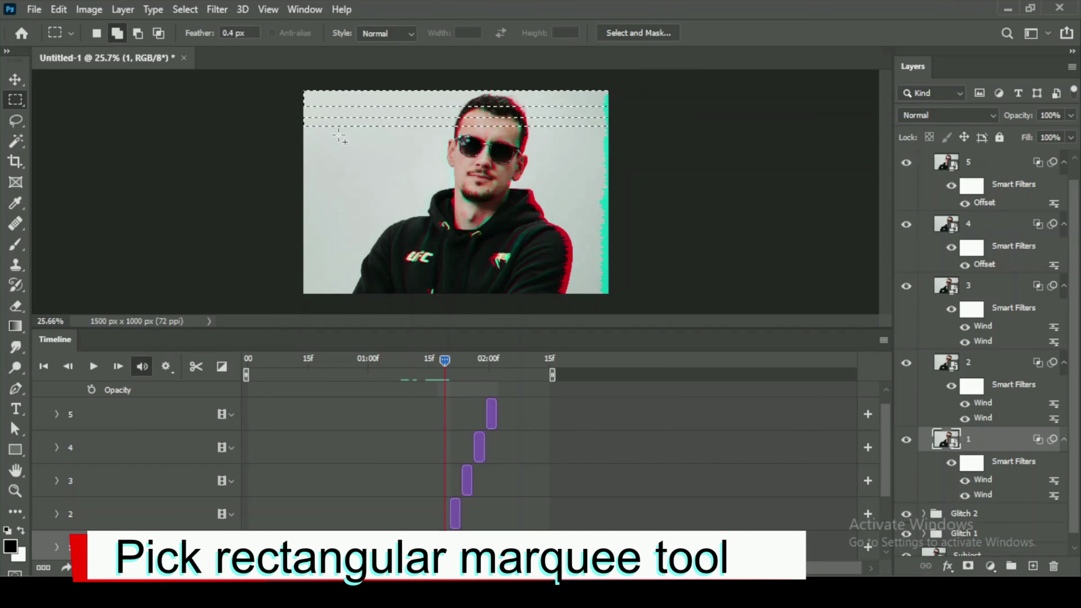
mouse_move(311, 140)
left_mouse_down()
mouse_move(476, 155)
mouse_move(629, 149)
left_mouse_up()
left_click_drag(284, 162, 646, 187)
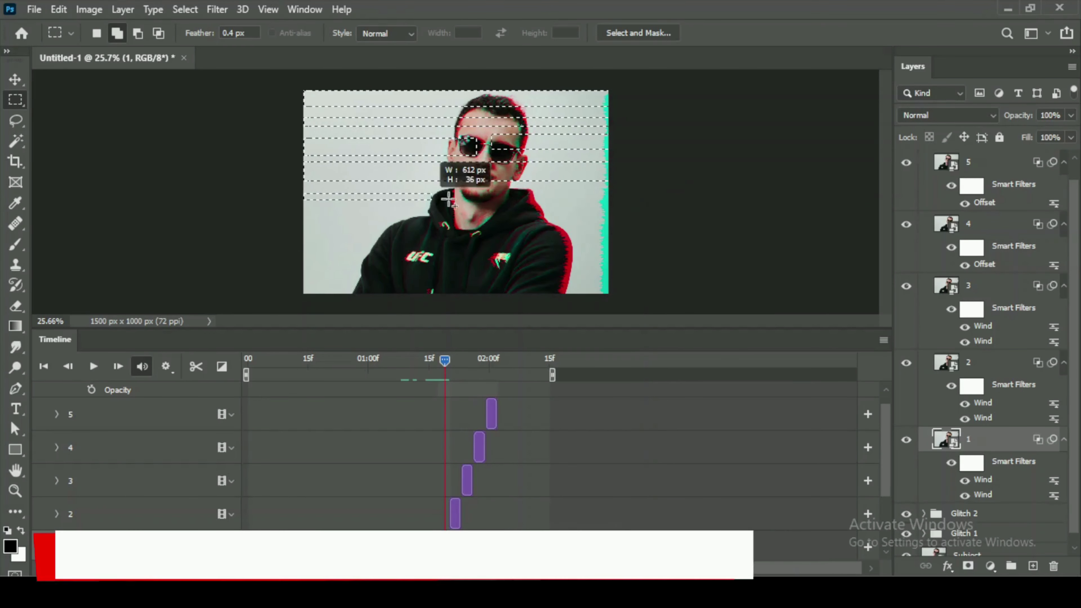
left_click_drag(295, 191, 623, 198)
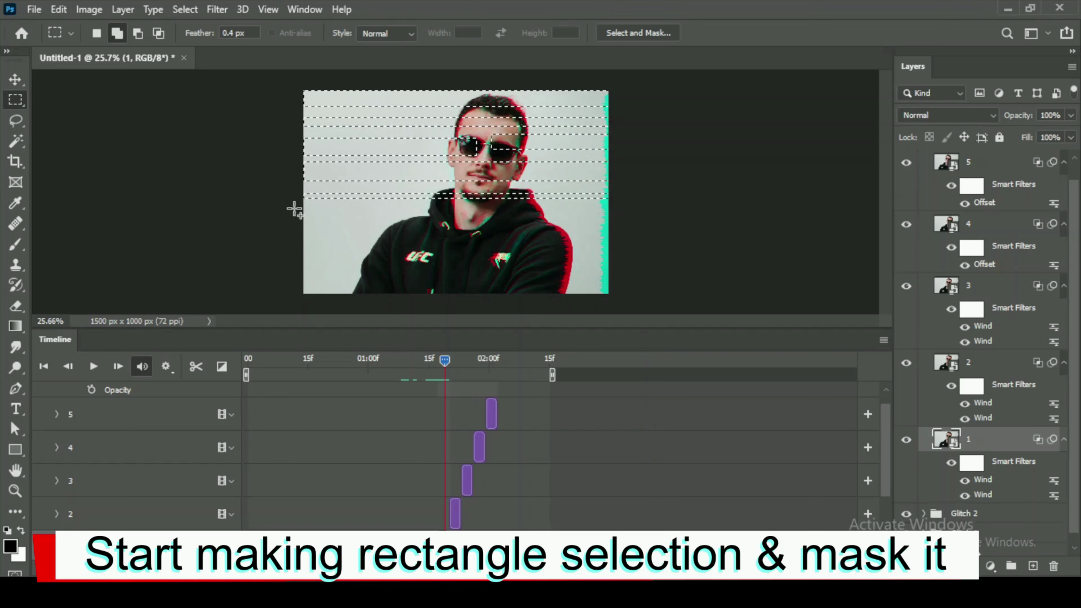
mouse_move(304, 209)
left_mouse_down()
mouse_move(384, 222)
mouse_move(642, 222)
left_mouse_up()
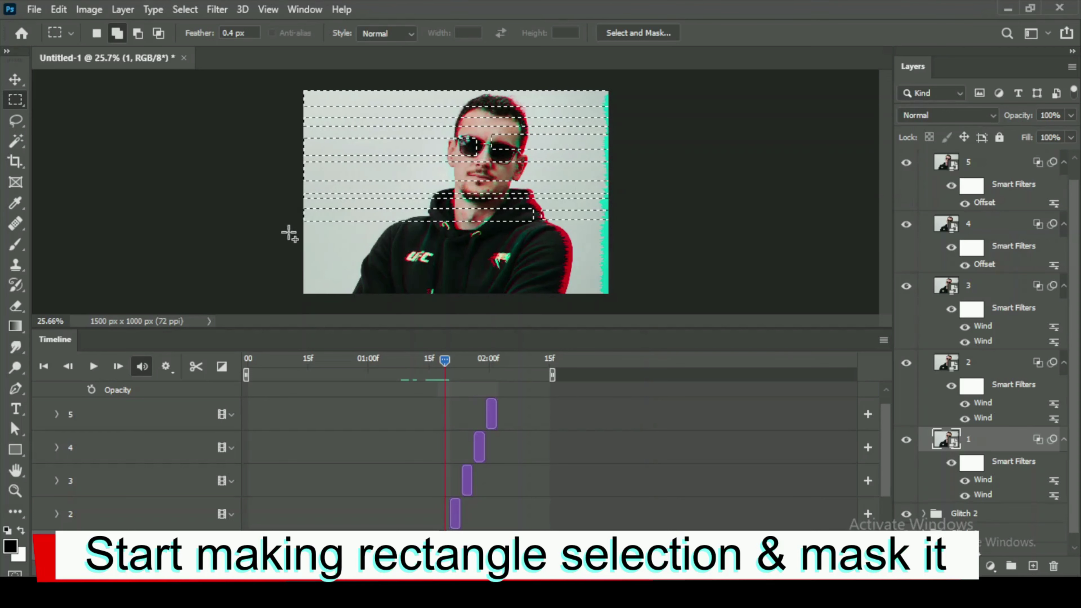
mouse_move(289, 232)
left_mouse_down()
mouse_move(604, 242)
mouse_move(635, 259)
left_mouse_up()
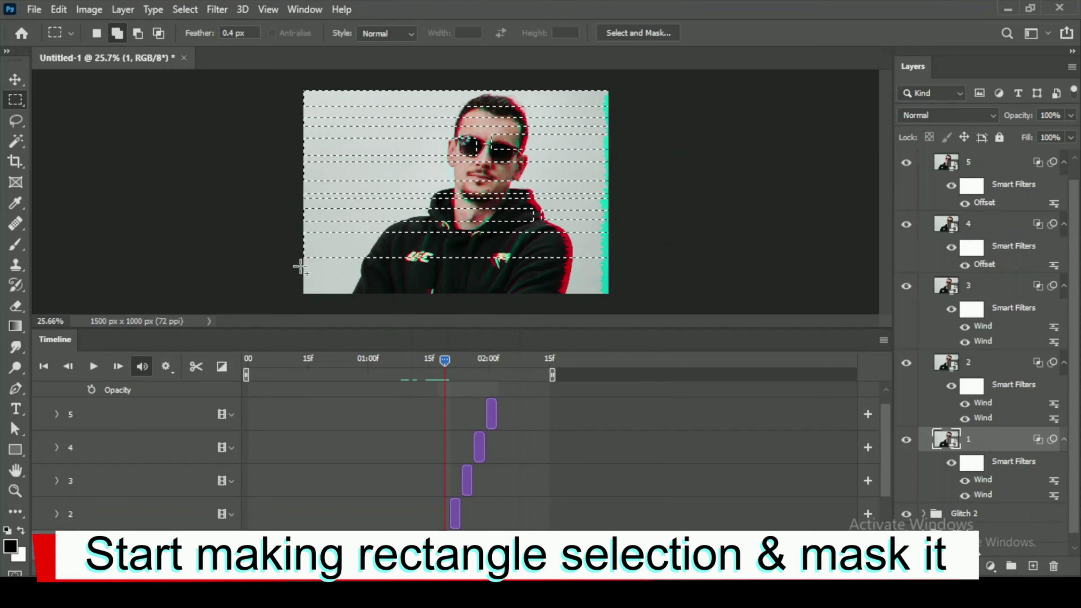
mouse_move(302, 268)
left_mouse_down()
mouse_move(480, 284)
mouse_move(652, 271)
left_mouse_up()
left_click_drag(308, 276, 546, 286)
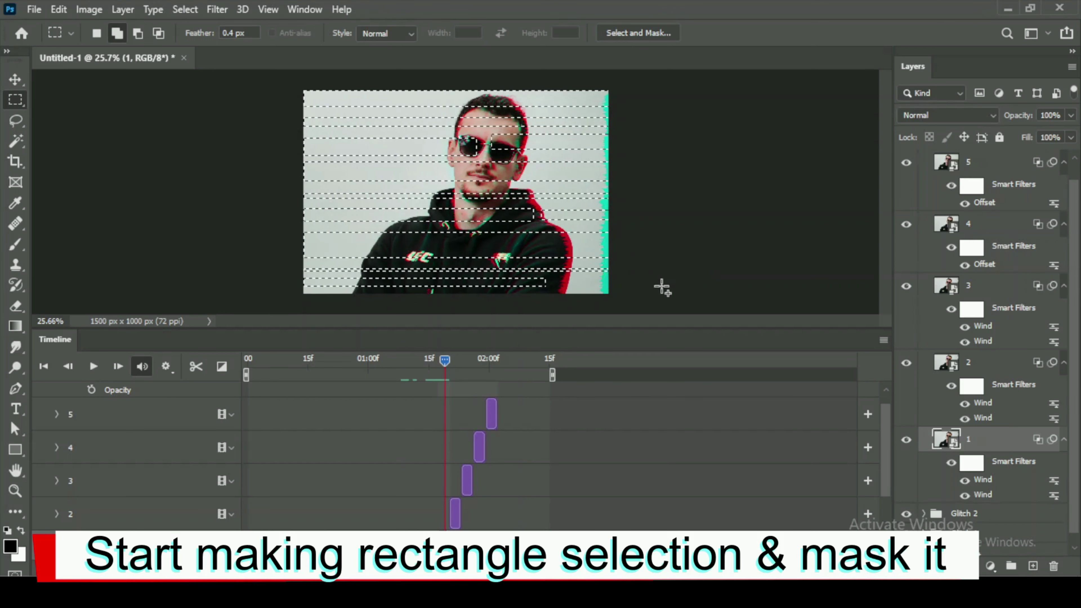
left_click(991, 566)
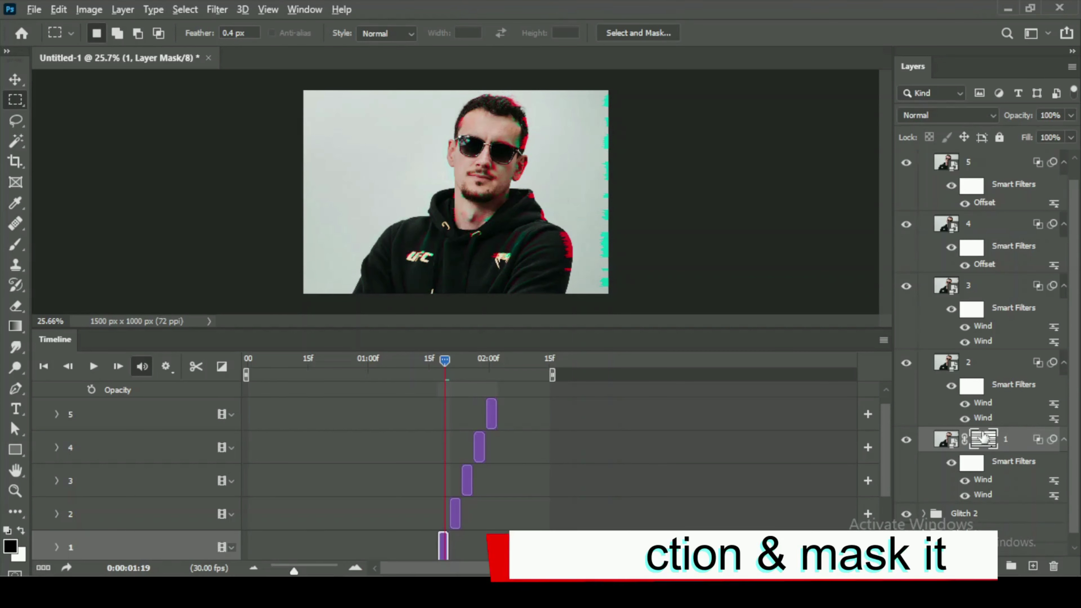
- Copy layer 1's strip mask to layer 2 and set layer 4's Offset to 0 horizontal, 50 vertical
left_click_drag(981, 437, 988, 282)
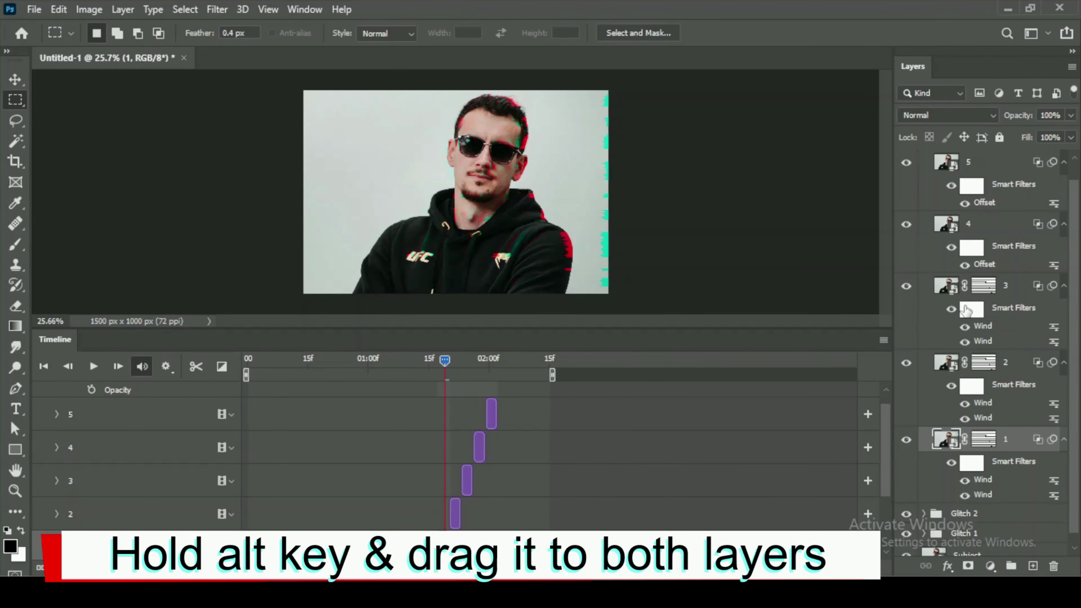
left_click(998, 232)
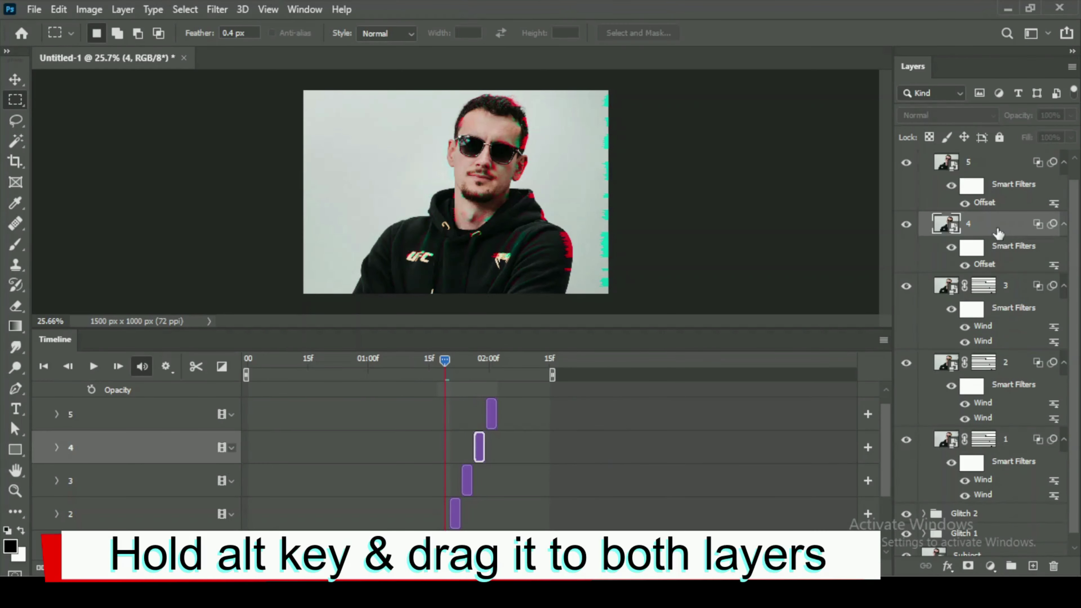
double_click(987, 266)
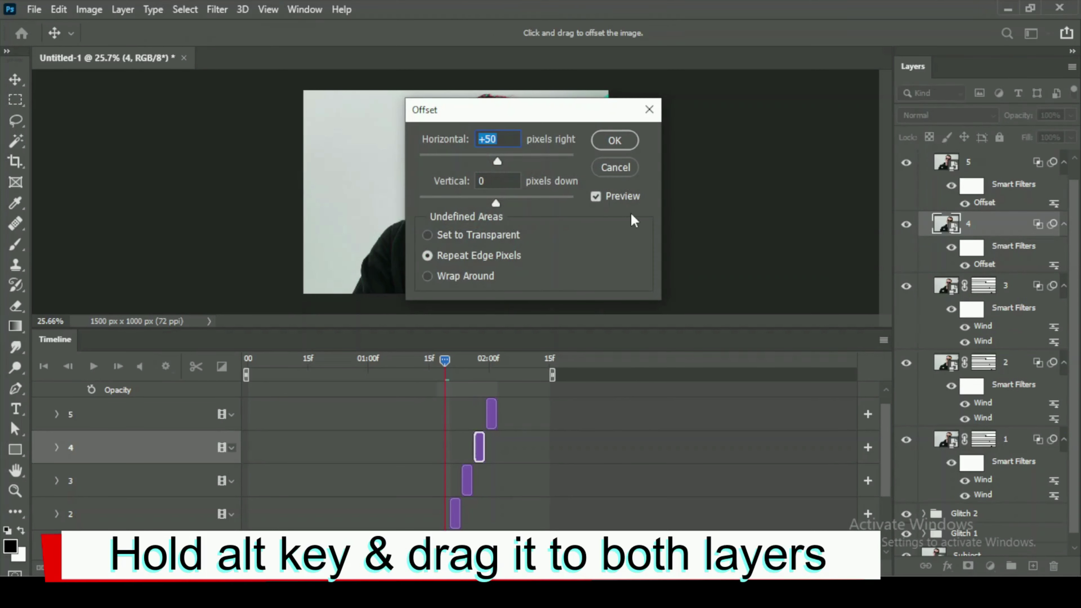
type("0")
key("Tab")
type("50")
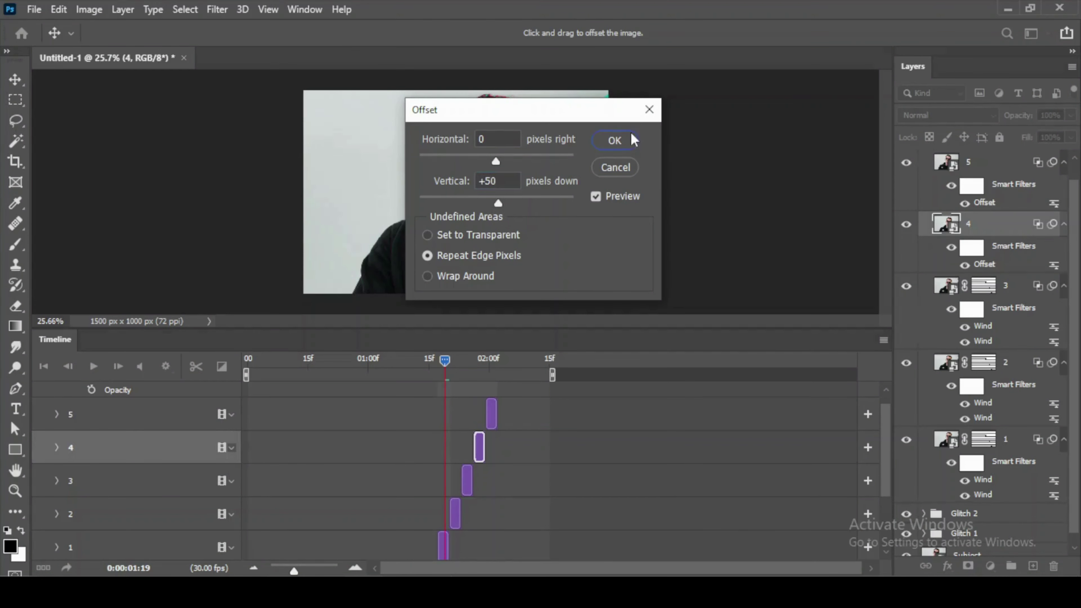
left_click(632, 135)
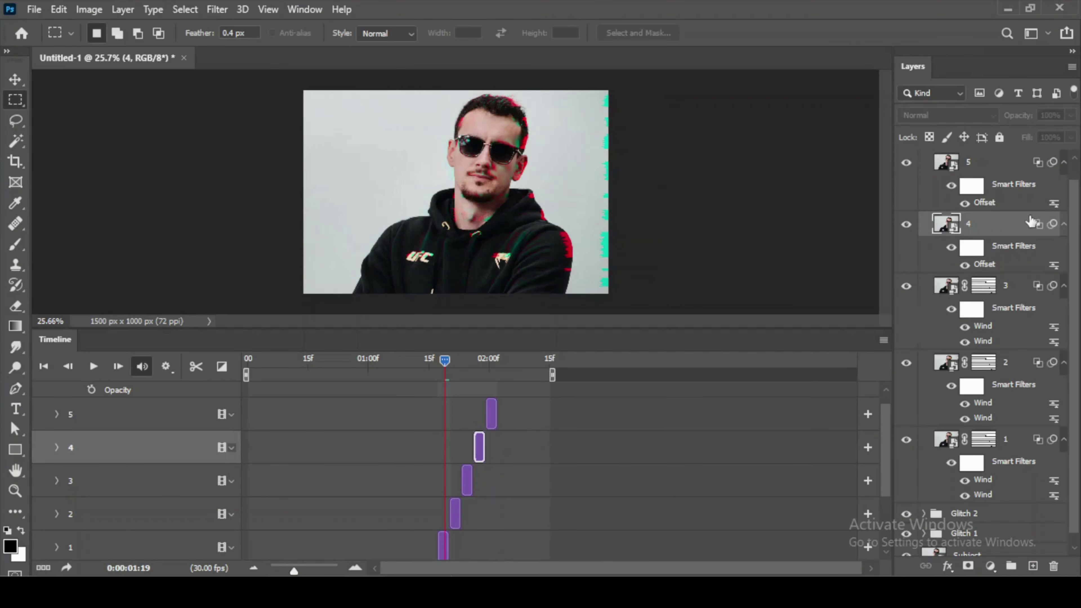
- Set layer 5's Offset values to 0 and -50 and apply it
left_click(1019, 181)
double_click(985, 202)
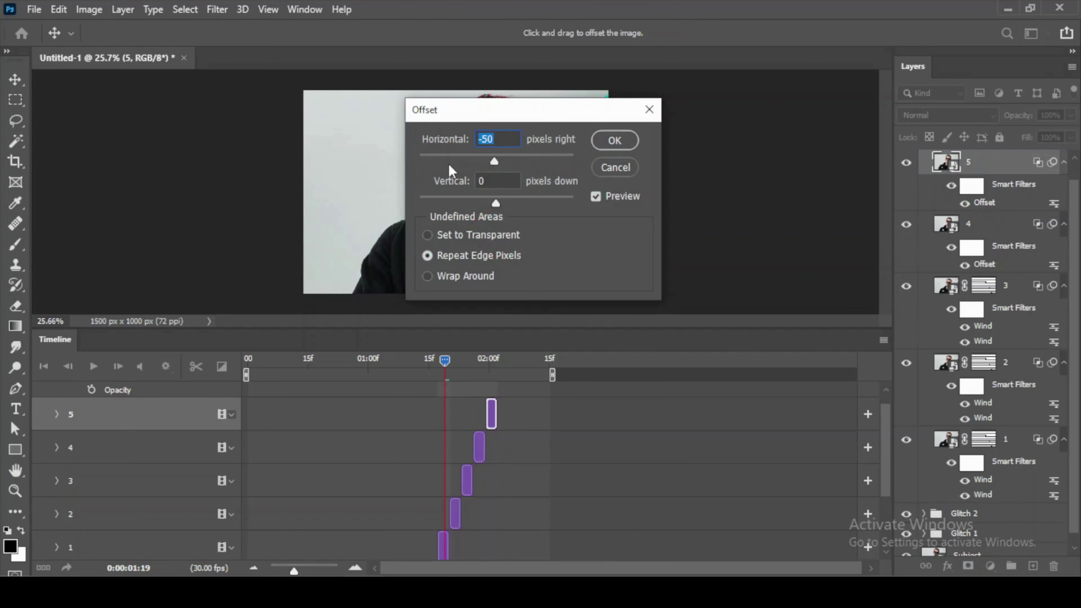
type("0")
type("-50")
left_click(615, 141)
key("m")
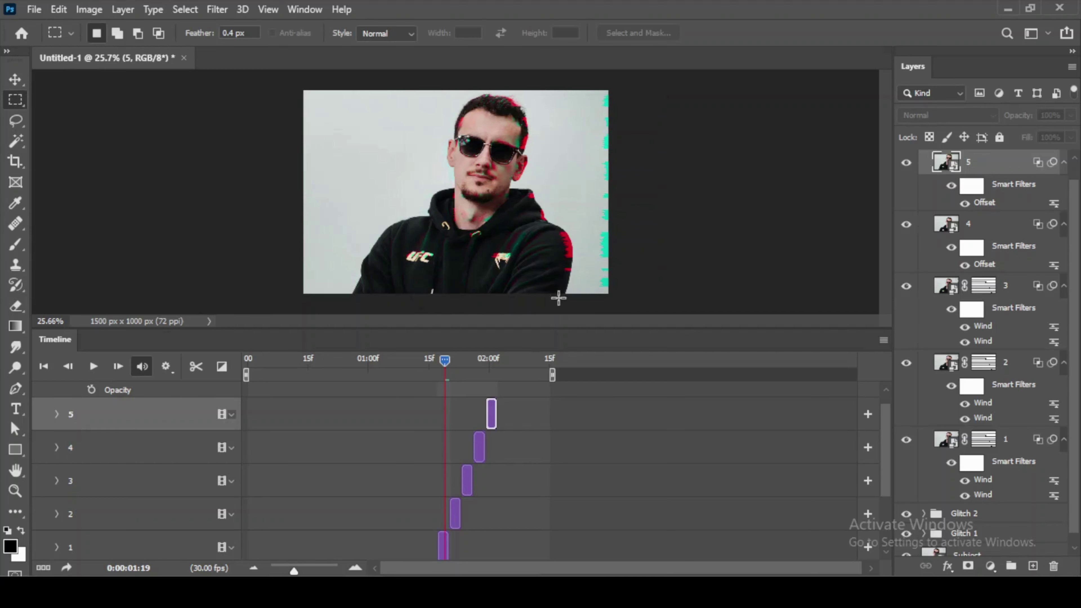
- Collapse the Glitch 3 group in both the layers panel and the timeline
scroll(998, 305, "down", 1)
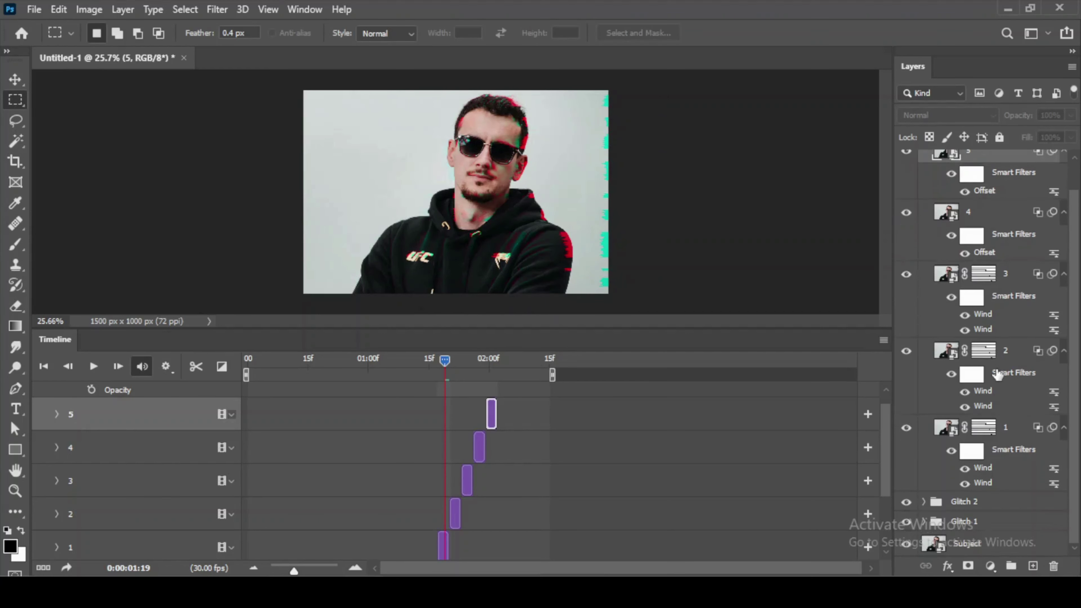
scroll(973, 205, "up", 3)
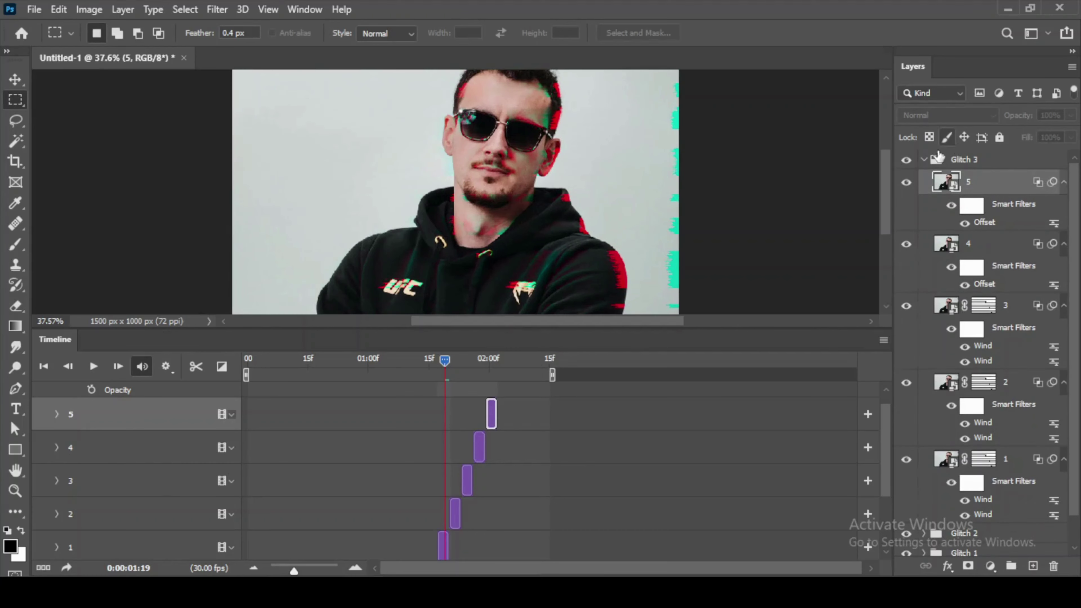
left_click(924, 160)
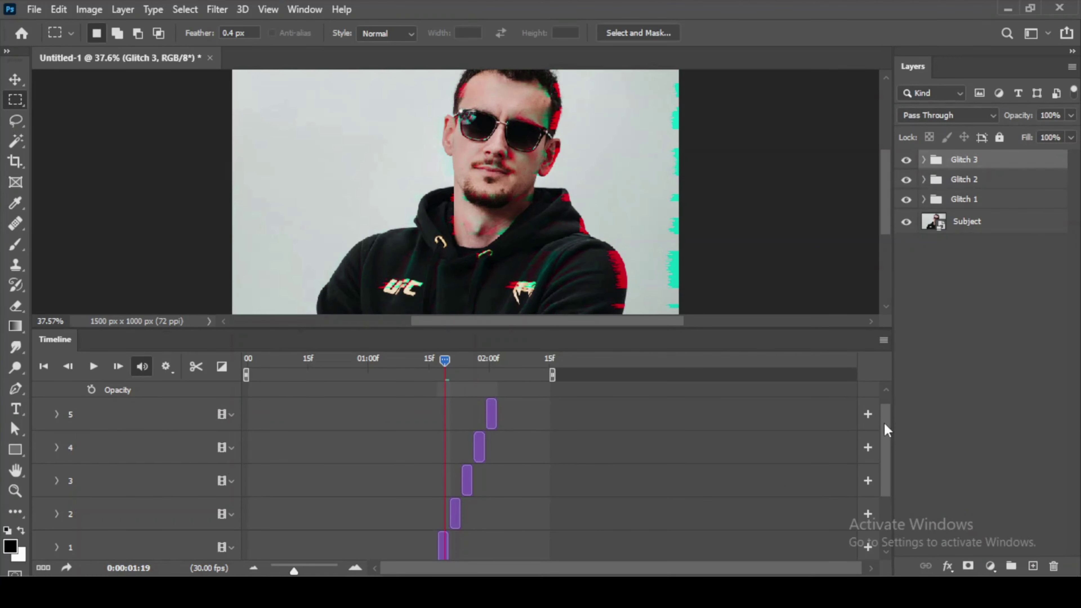
scroll(885, 422, "up", 1)
left_click(41, 390)
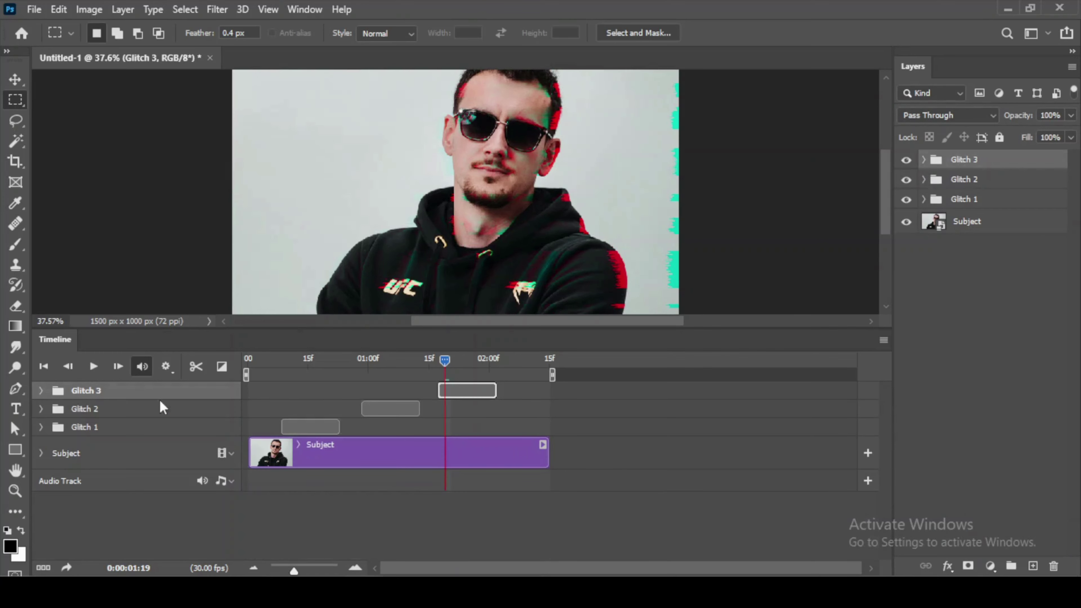
key("space")
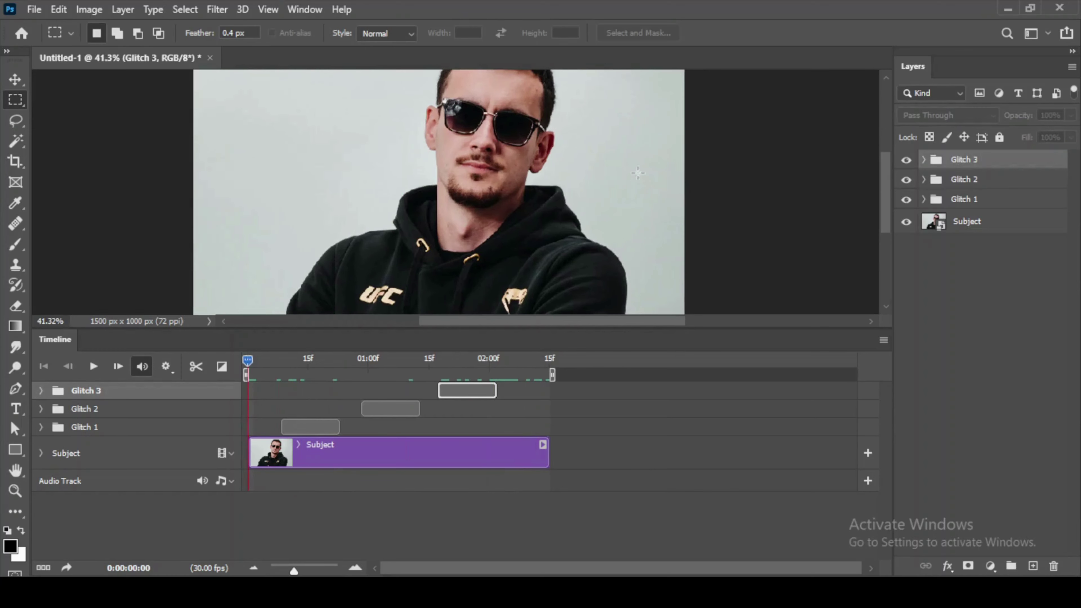
- Play and stop the glitch animation, then open the Subject layer's blending options
scroll(632, 148, "down", 2)
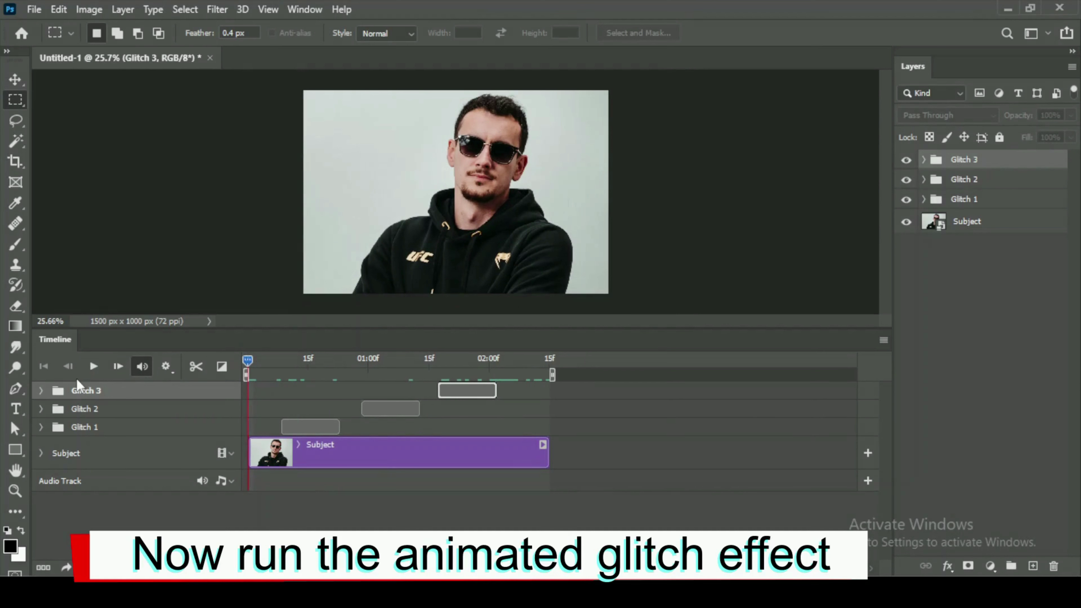
left_click(93, 368)
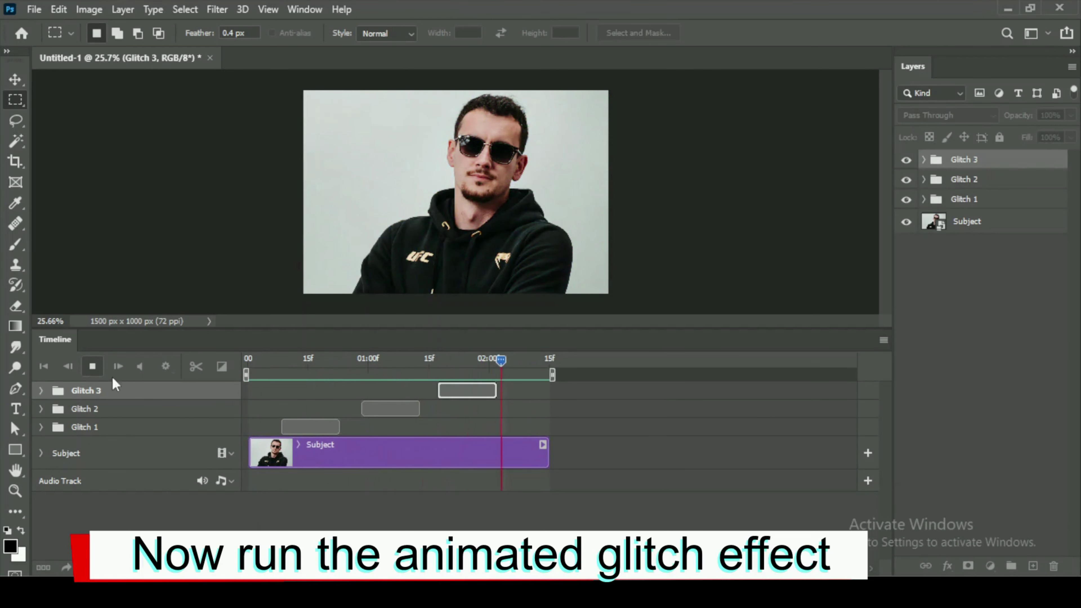
left_click(92, 367)
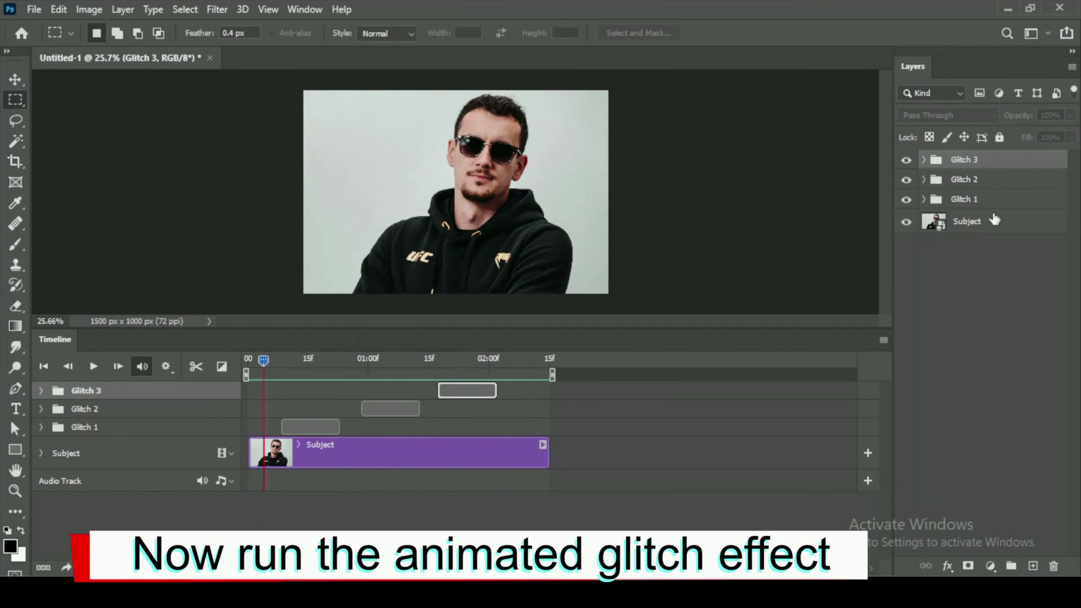
left_click(995, 227)
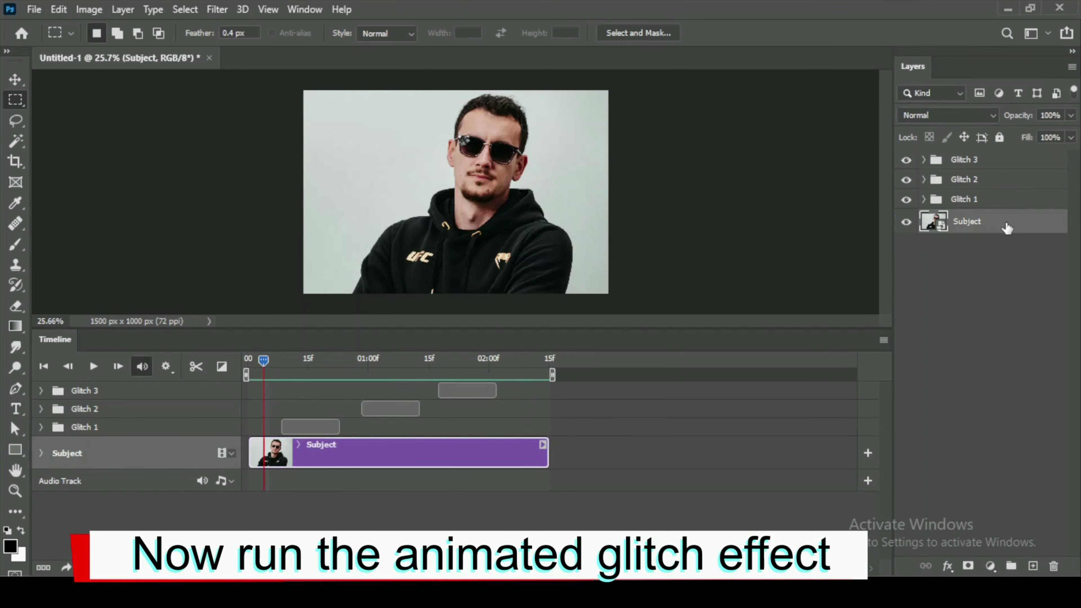
double_click(1007, 227)
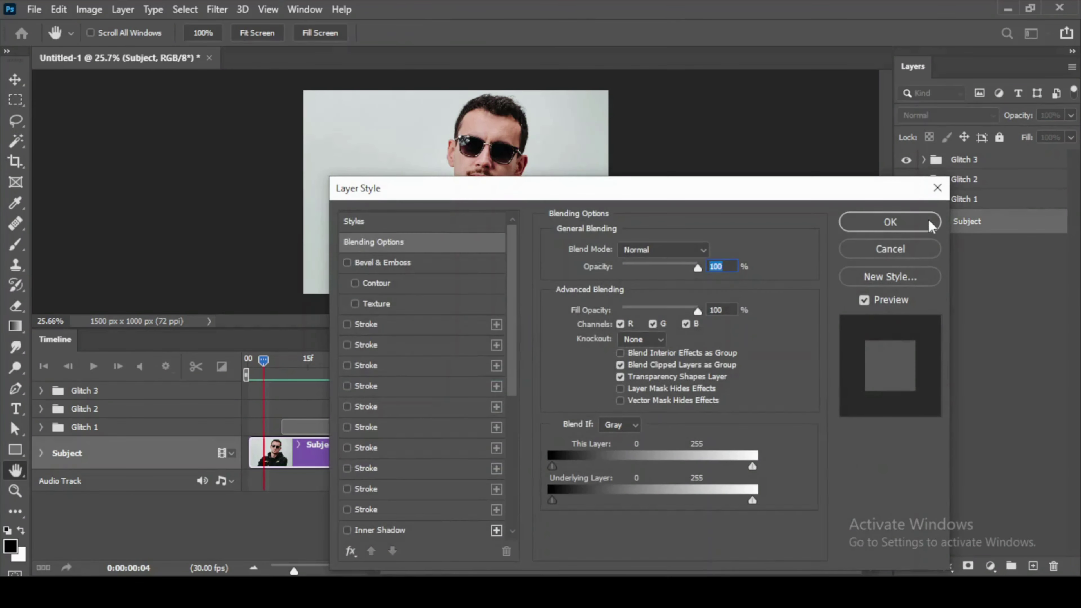
- Inside the Subject smart object, place BEFORE 1 embedded and scale it to fill the canvas
left_click(915, 243)
double_click(931, 225)
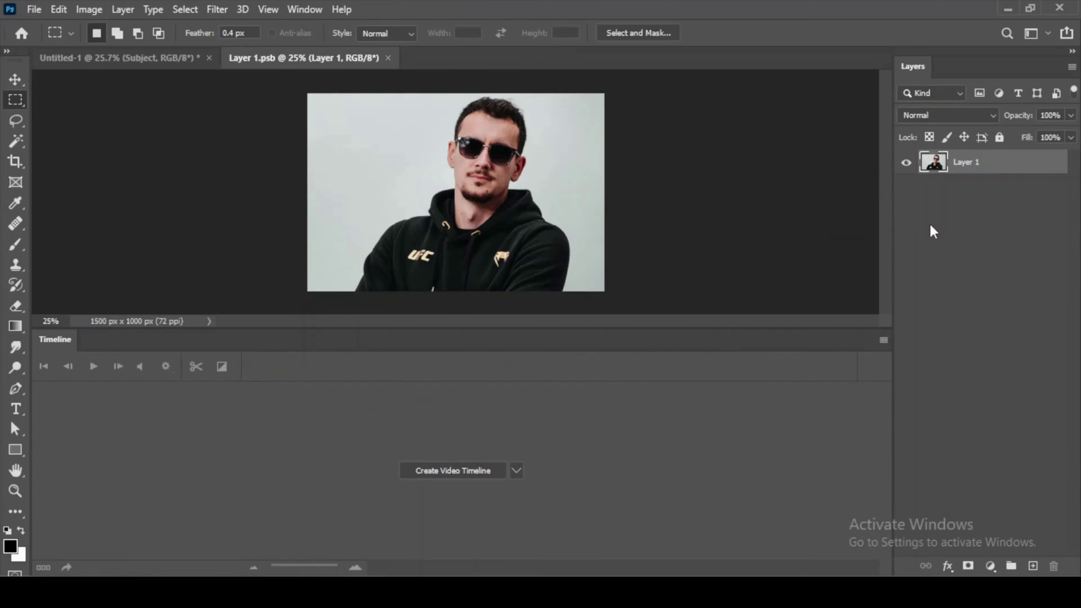
left_click(30, 9)
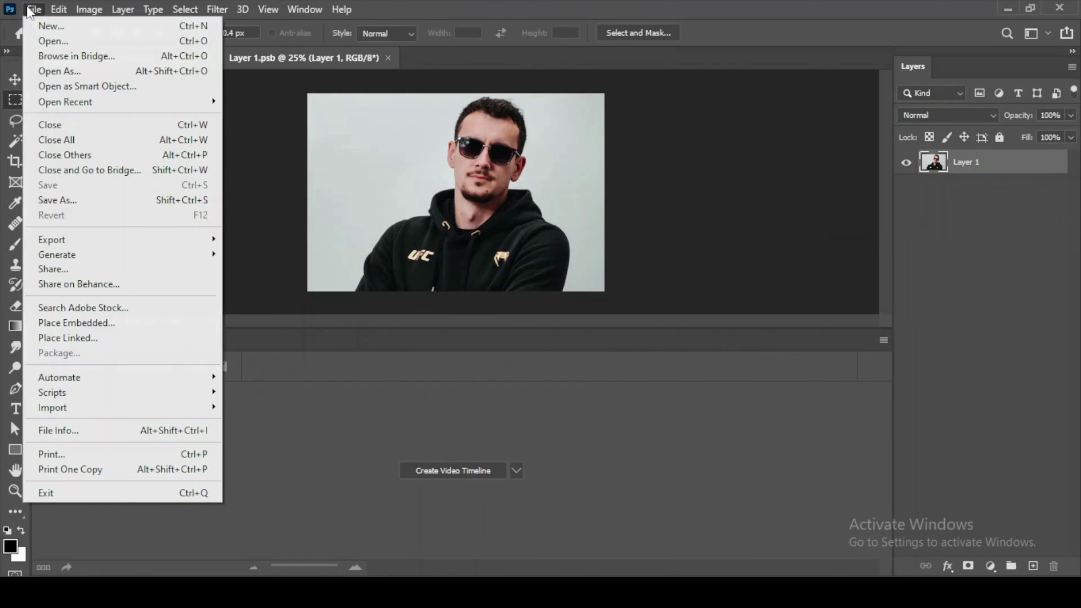
left_click(70, 324)
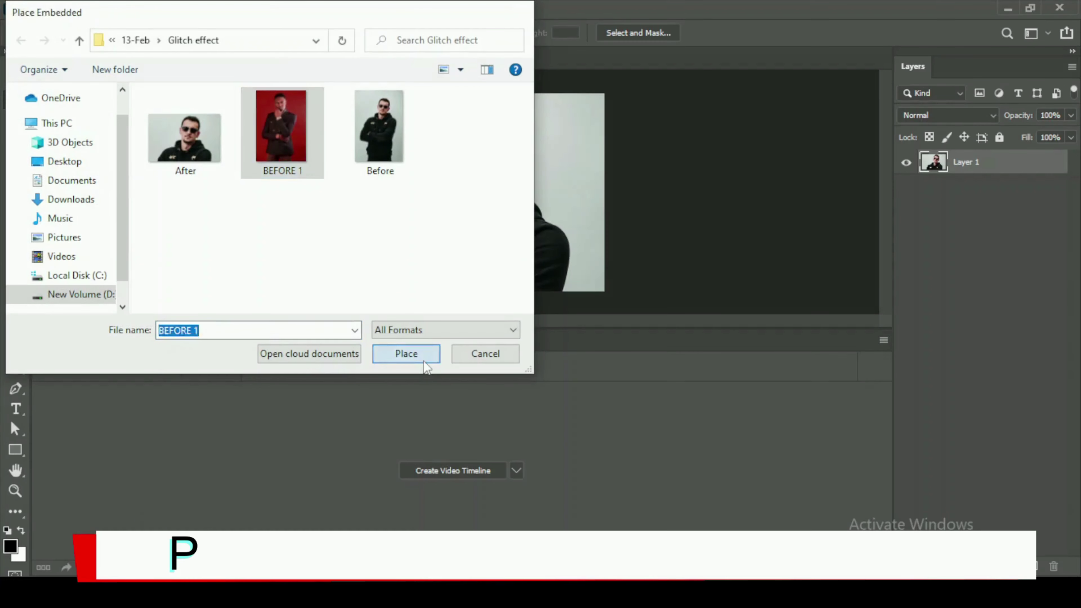
left_click(422, 355)
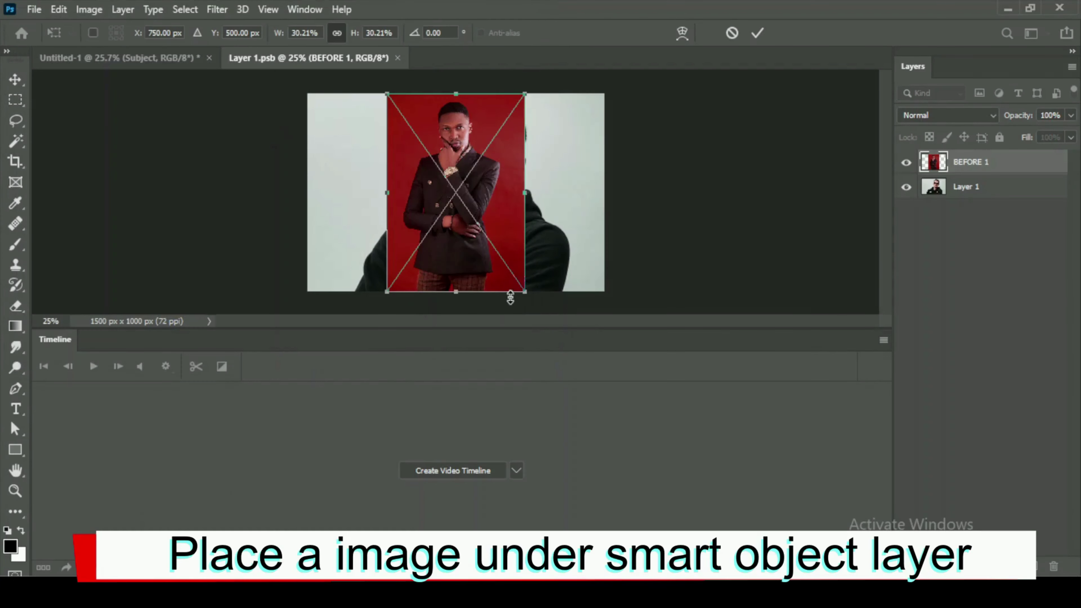
left_click_drag(520, 293, 693, 359)
left_click_drag(495, 234, 503, 329)
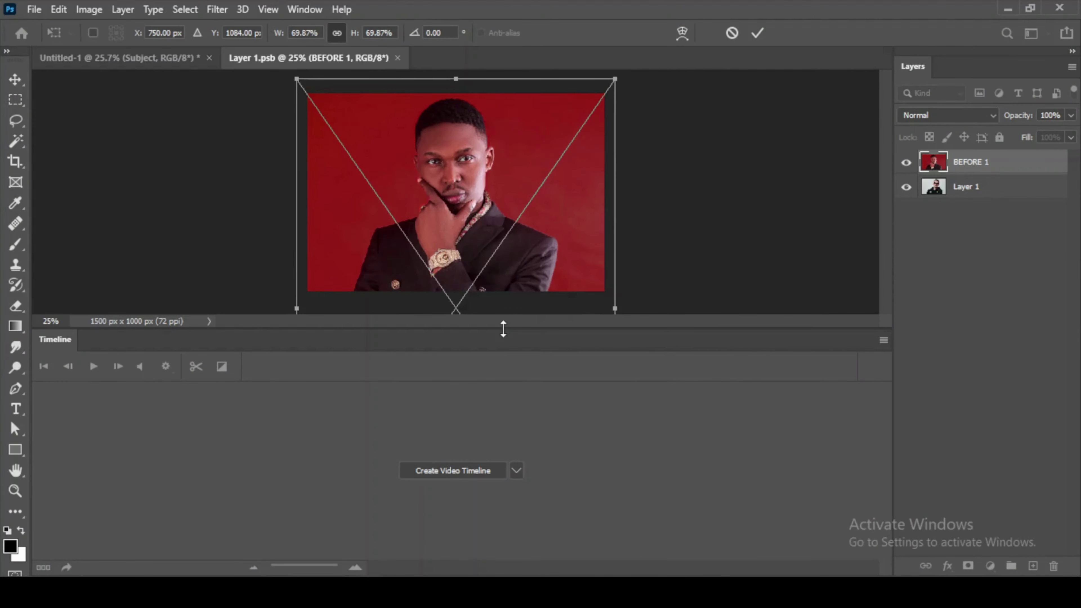
key("Return")
- Save the smart object, return to Untitled-1, and replay the animation from the start
key("ctrl+s")
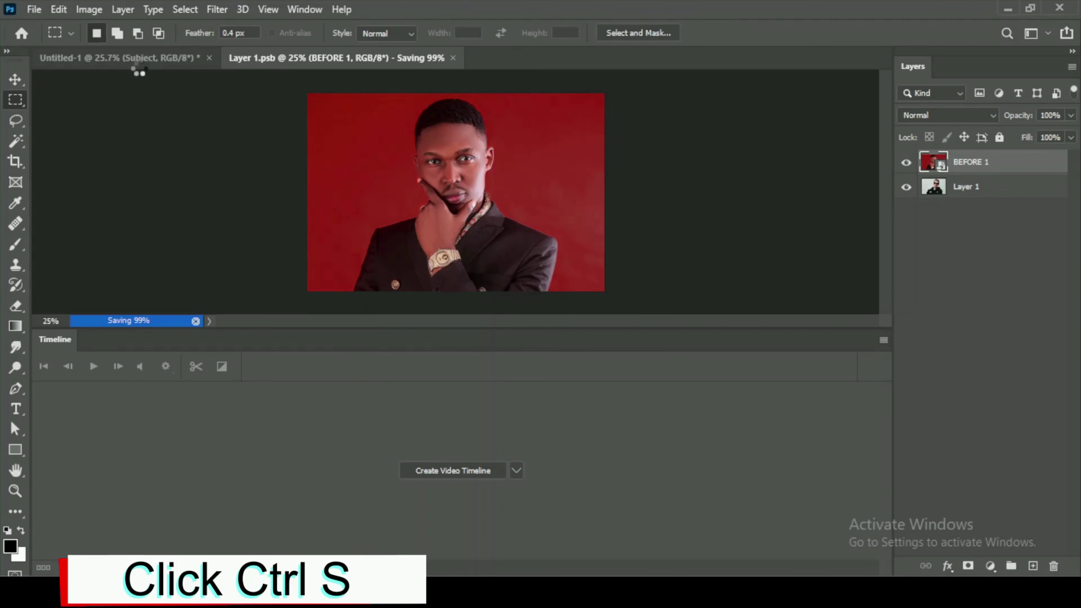
left_click(143, 59)
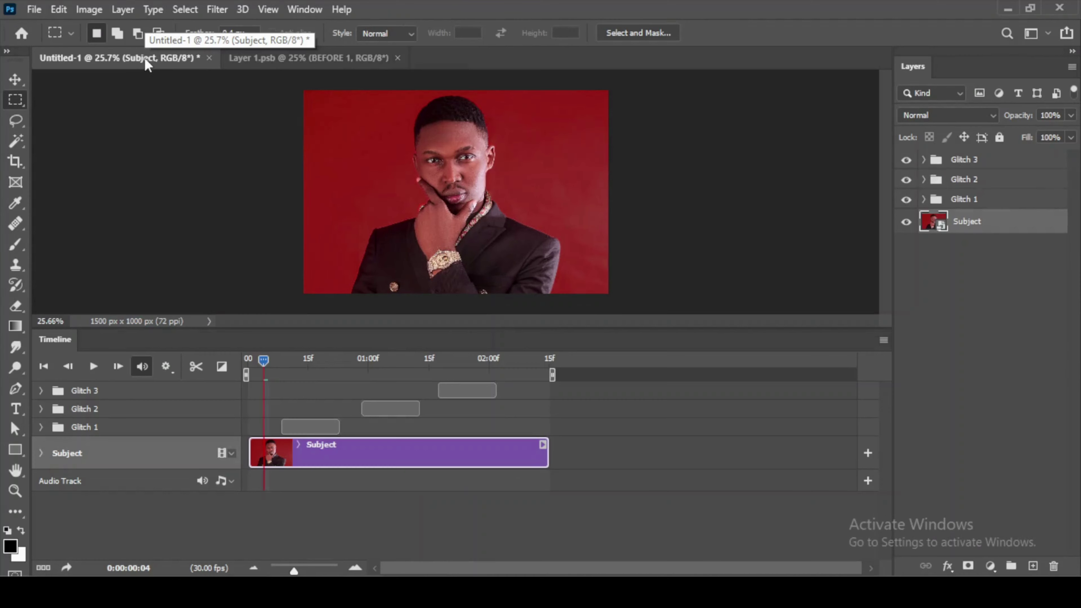
left_click_drag(253, 361, 229, 363)
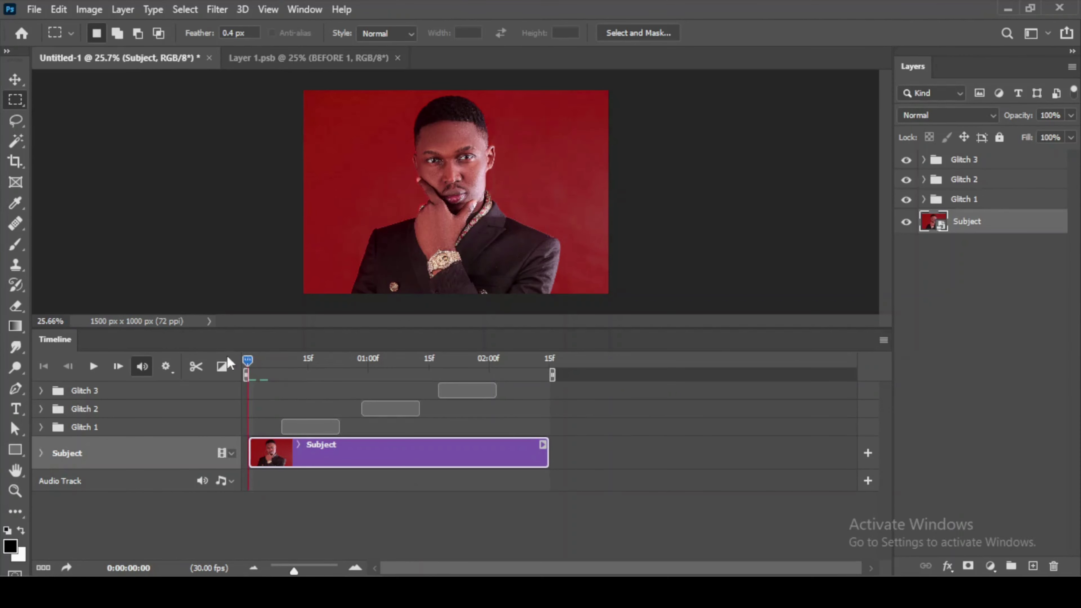
left_click(91, 365)
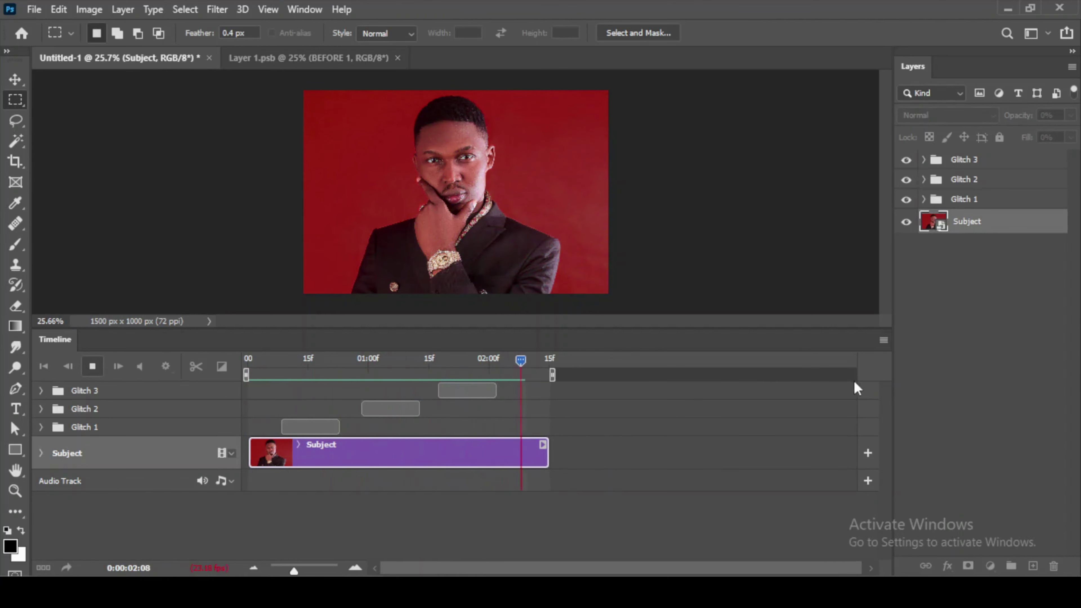
key("space")
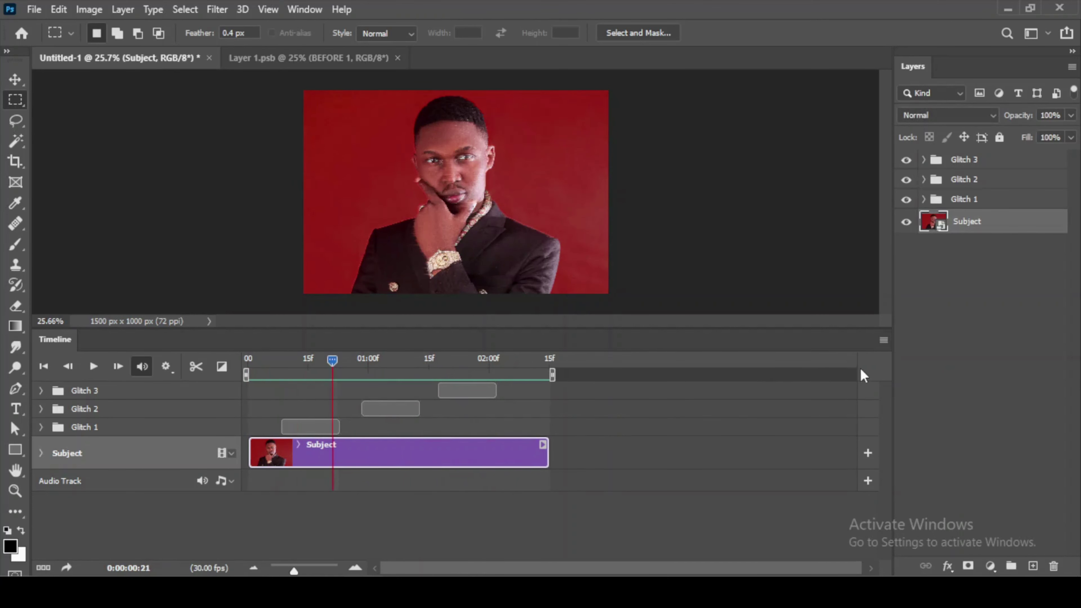
- Open the Save for Web (Legacy) GIF export preview of the animation
left_click(33, 10)
mouse_move(52, 240)
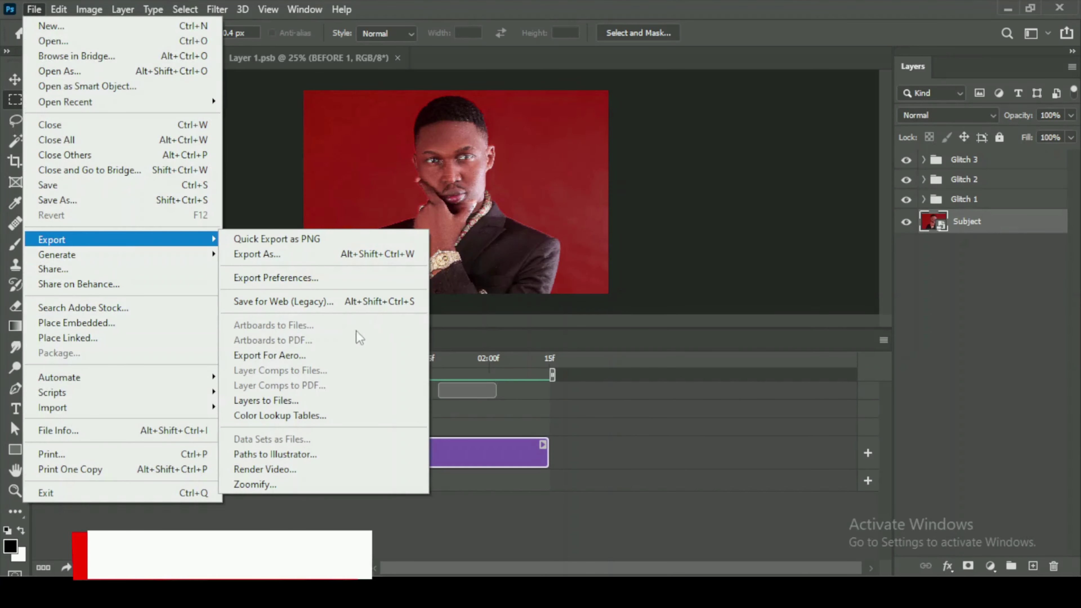
left_click(339, 302)
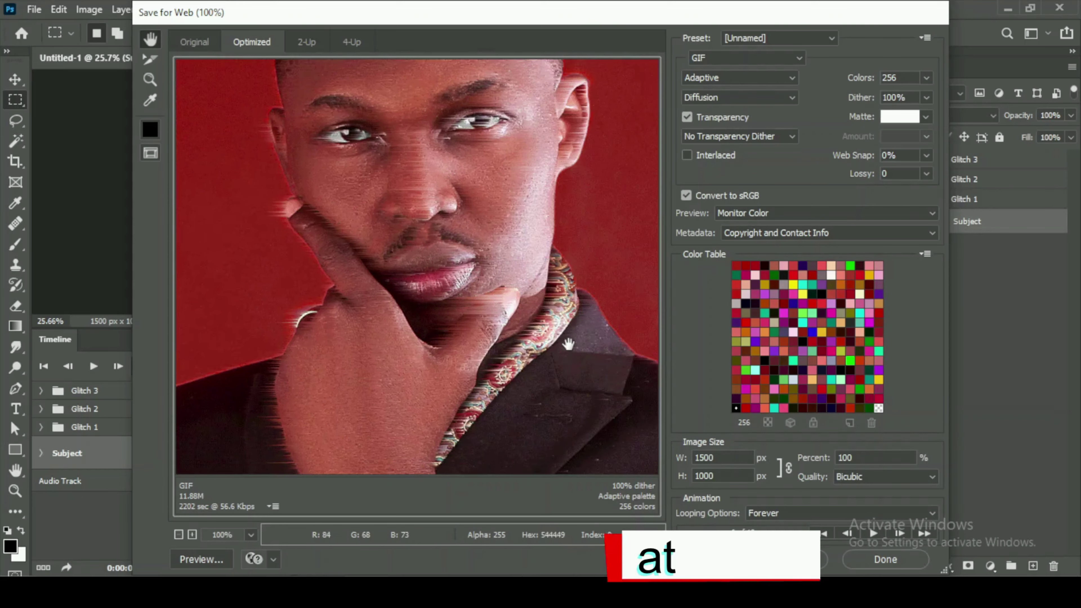
mouse_move(539, 367)
left_mouse_down()
mouse_move(535, 259)
mouse_move(477, 208)
left_mouse_up()
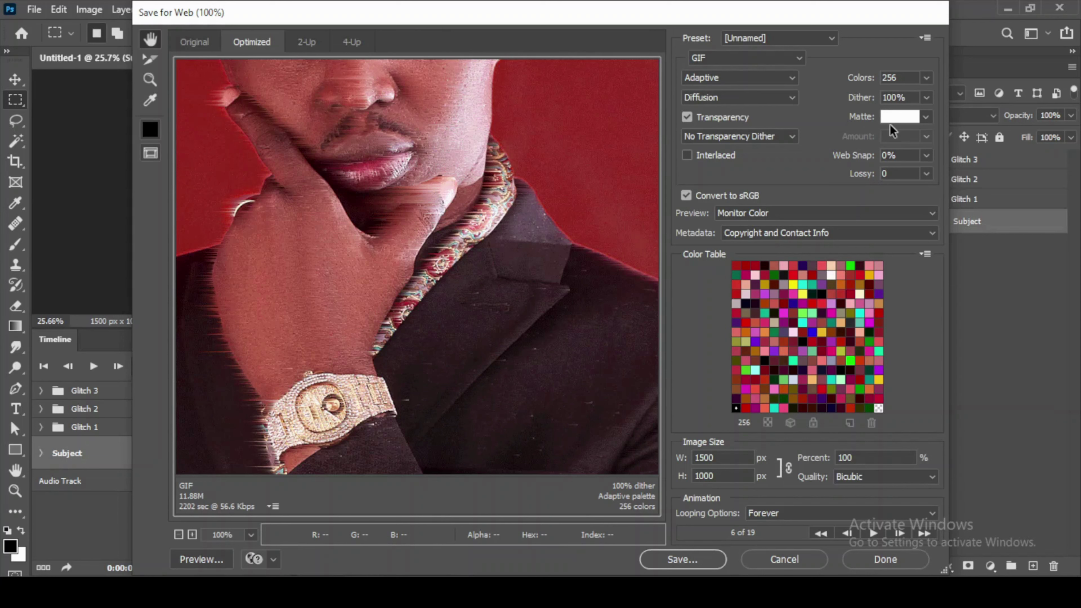
- Keep Bicubic resampling and Forever looping, then preview the GIF animation playing
left_click(891, 475)
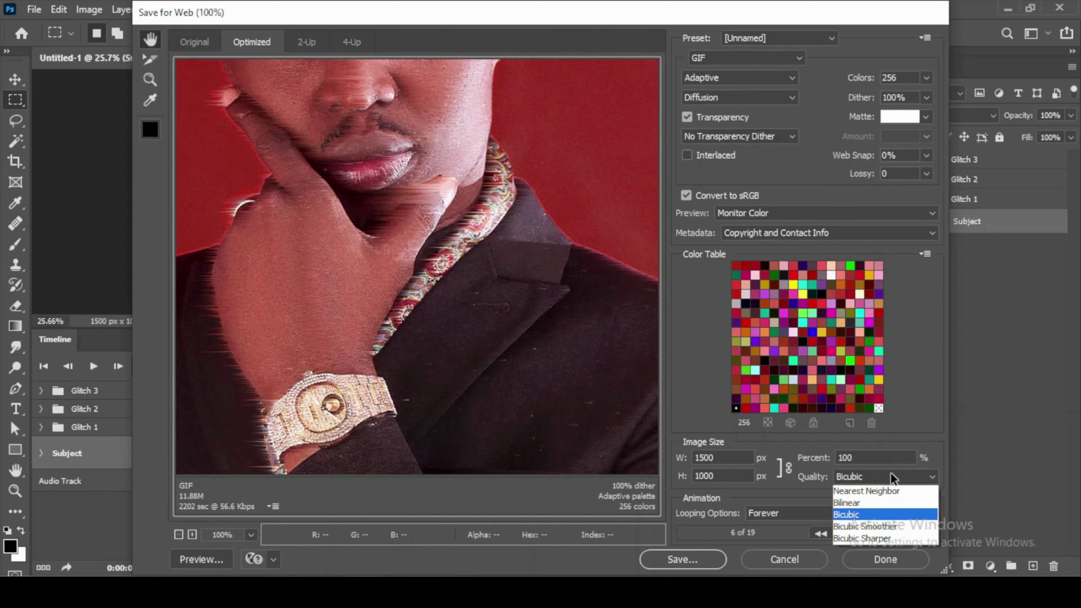
left_click(868, 513)
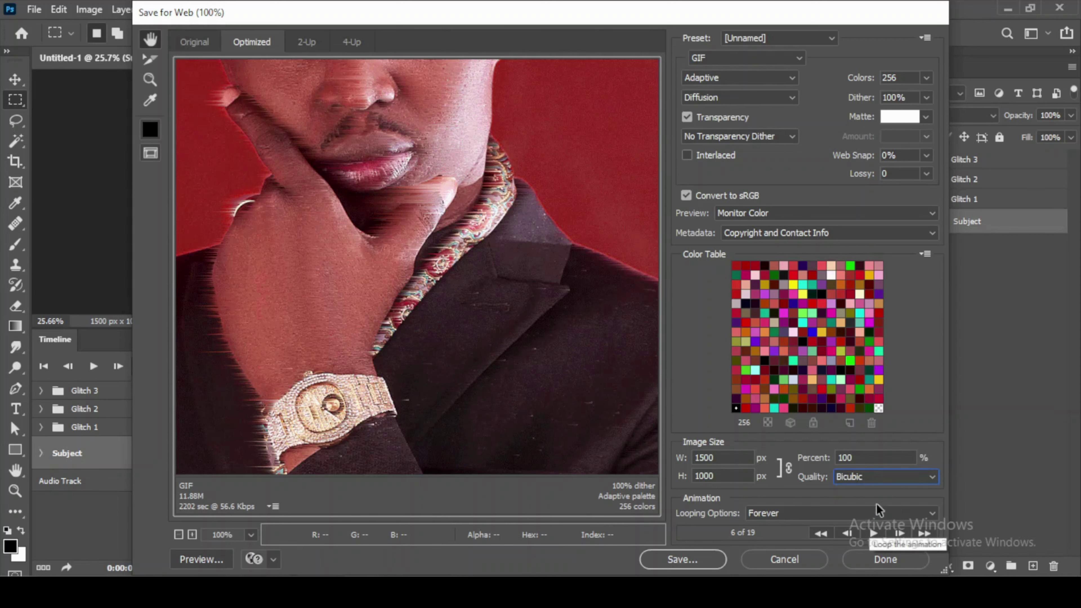
left_click(842, 511)
left_click(824, 529)
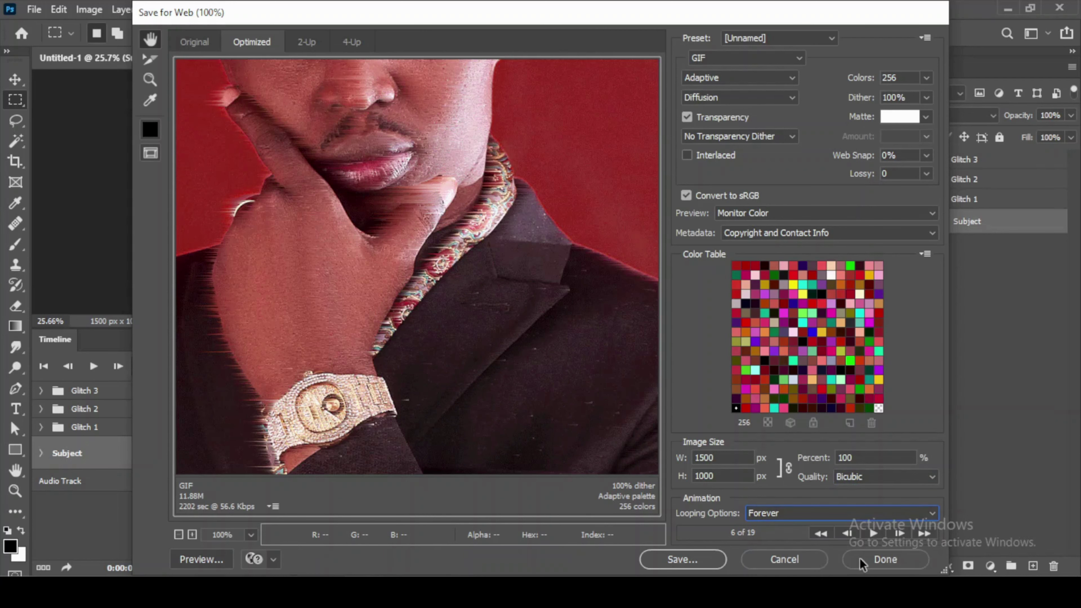
left_click_drag(360, 197, 445, 393)
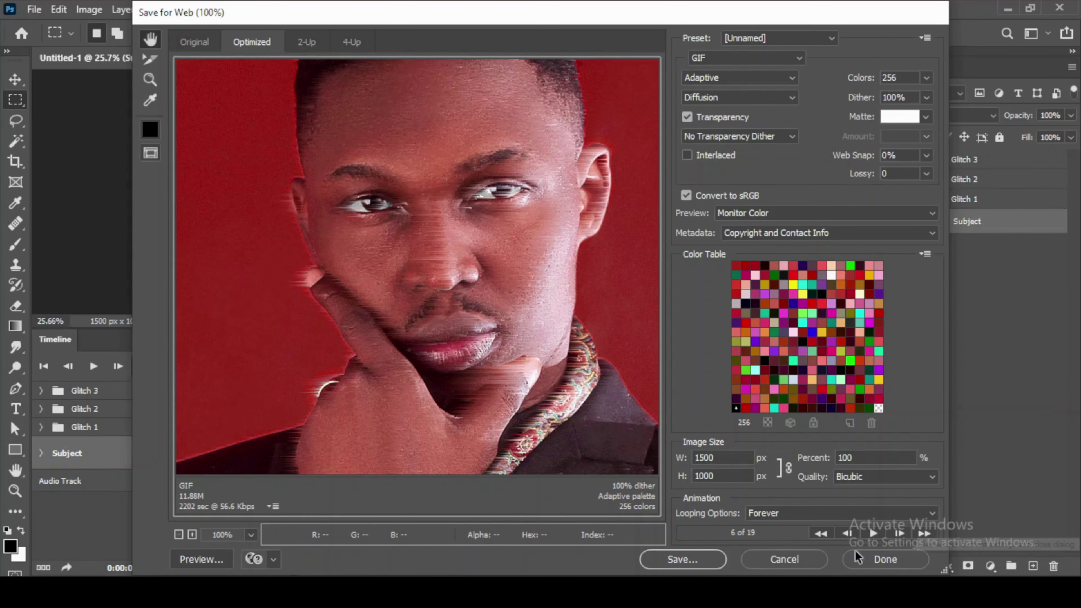
left_click(874, 533)
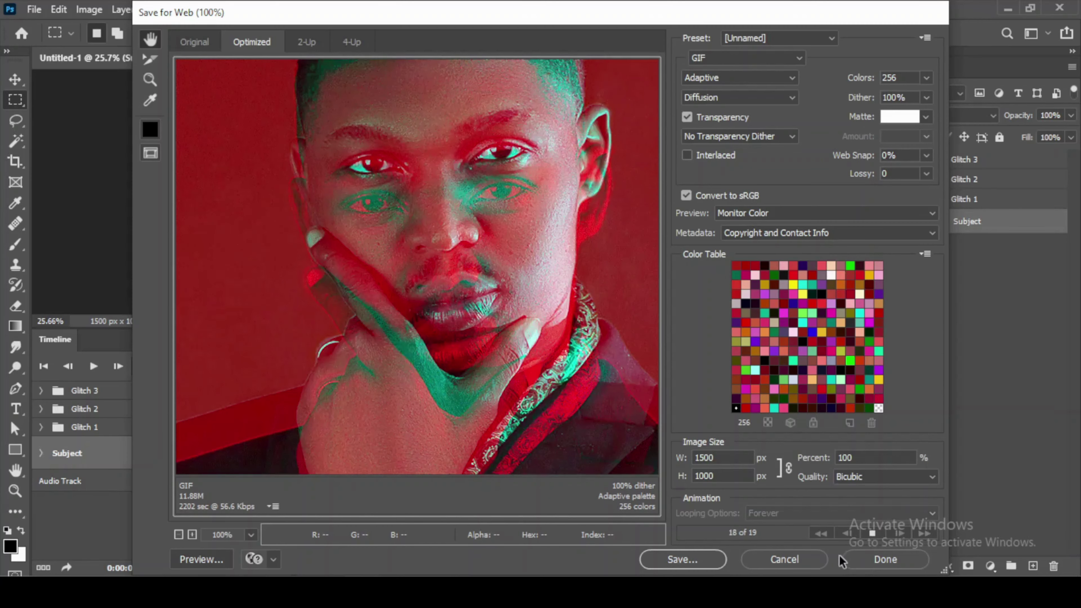
left_click(872, 532)
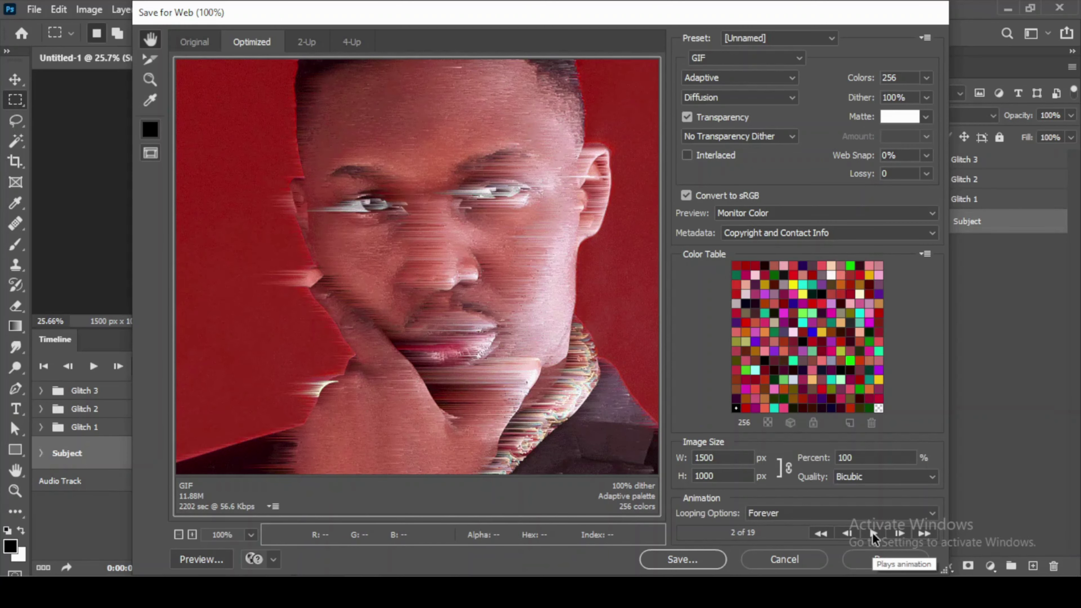